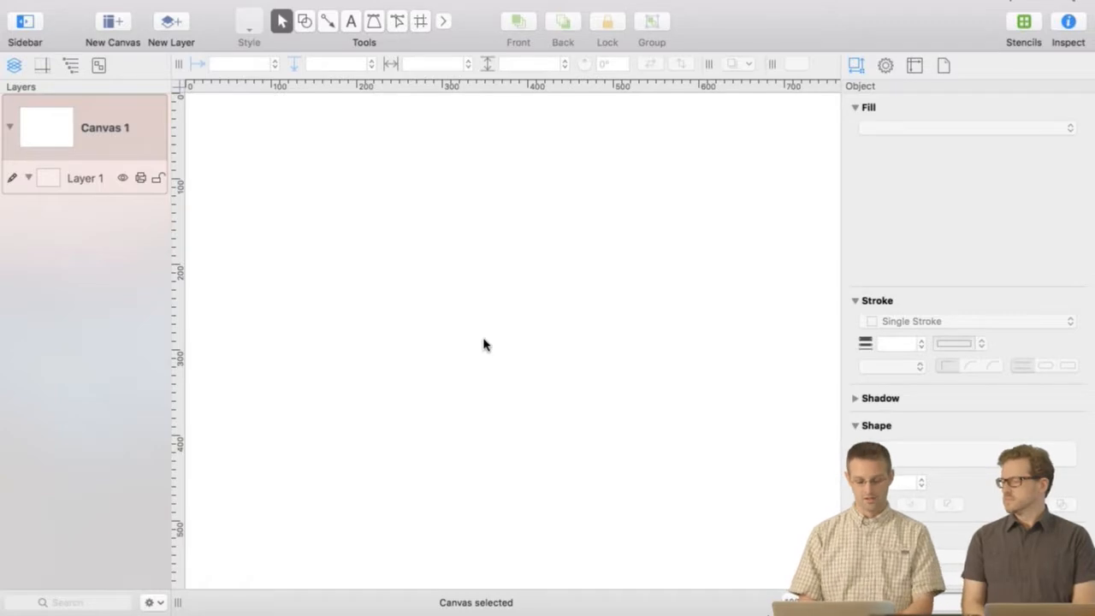
- Draw two rectangles: one about 171.5 by 155 px near the canvas centre and one about 139 by 120 px to its upper left
{"action": "key", "text": "s"}
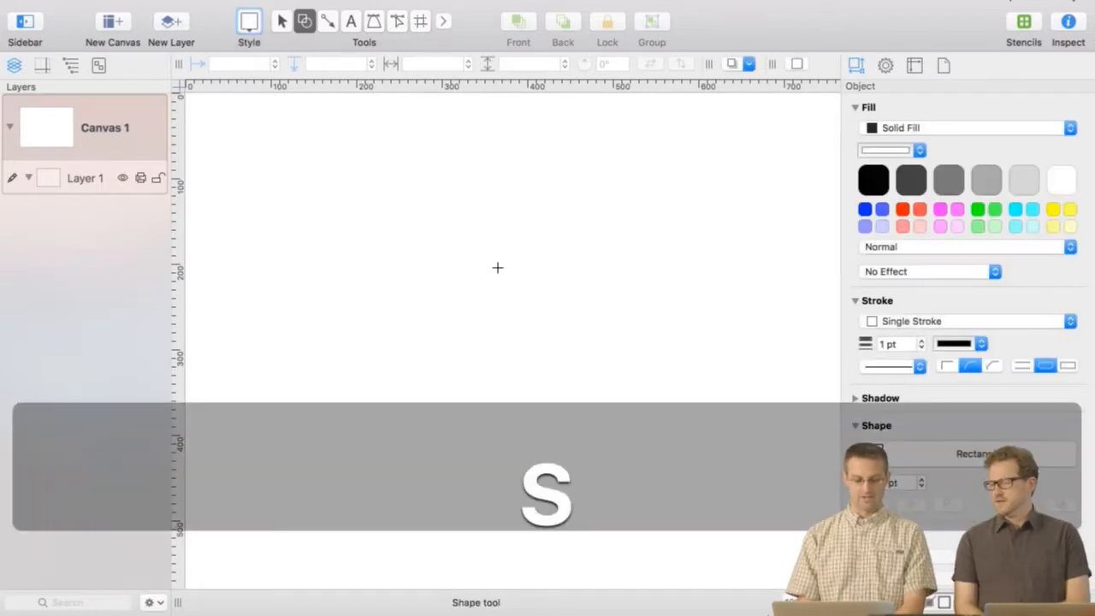
{"action": "left_click_drag", "start_coordinate": [498, 267], "coordinate": [644, 401]}
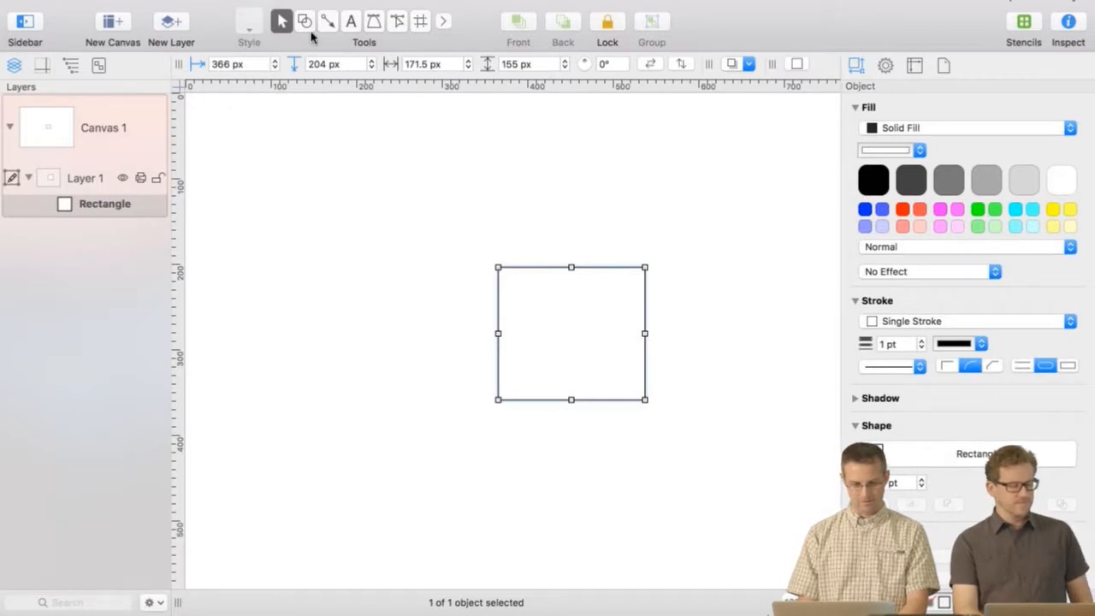
{"action": "key", "text": "s"}
{"action": "left_click_drag", "start_coordinate": [311, 155], "coordinate": [430, 257]}
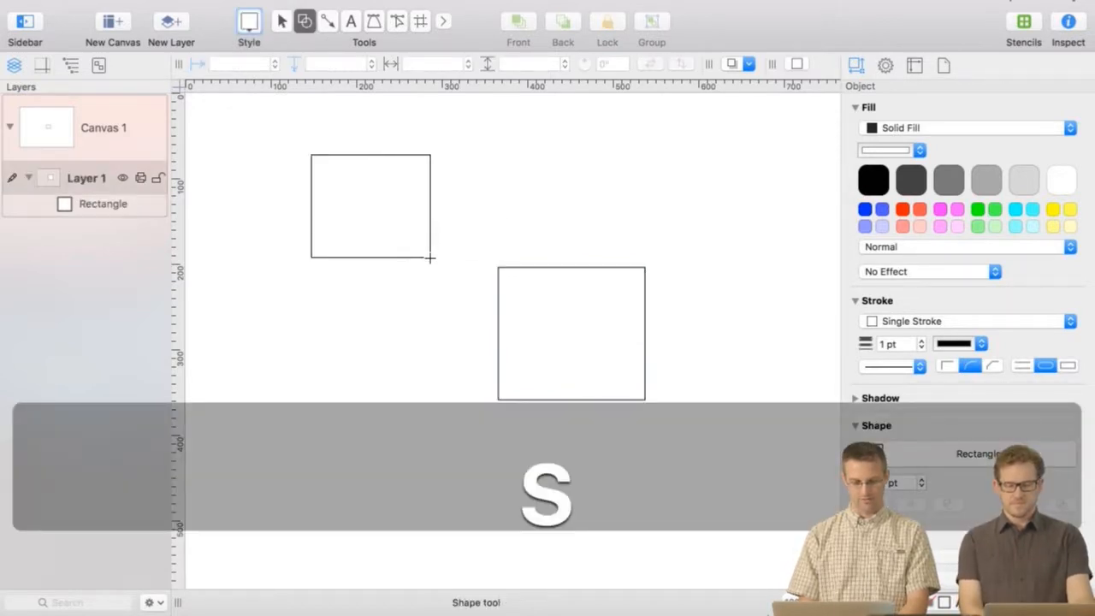
- Change the smaller rectangle's shape to Cloud and the larger rectangle's shape to House
{"action": "left_click", "coordinate": [937, 457]}
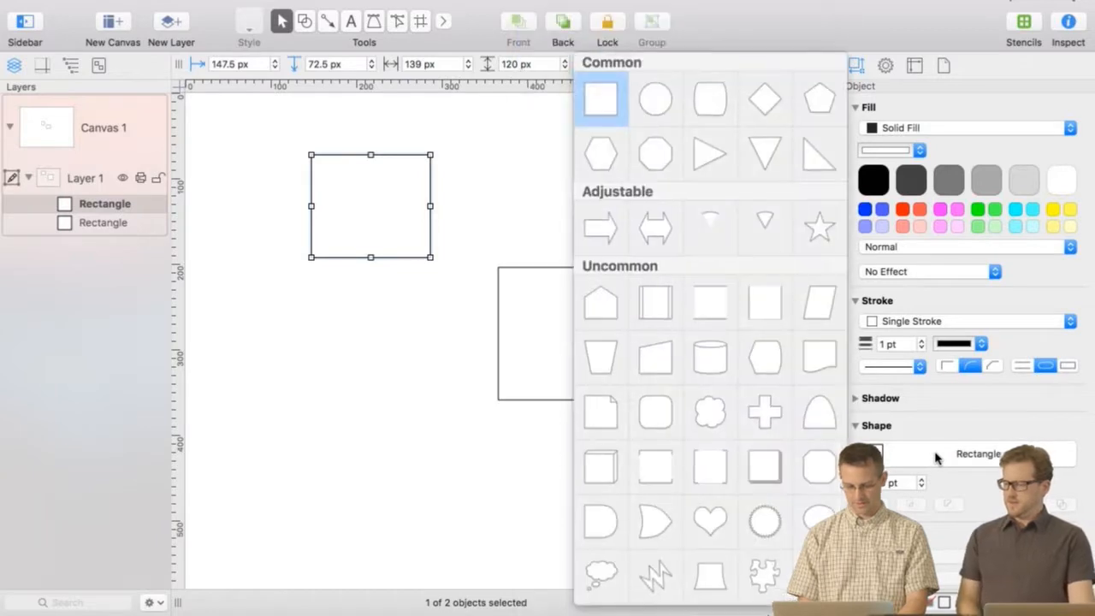
{"action": "left_click", "coordinate": [712, 414]}
{"action": "left_click", "coordinate": [396, 298]}
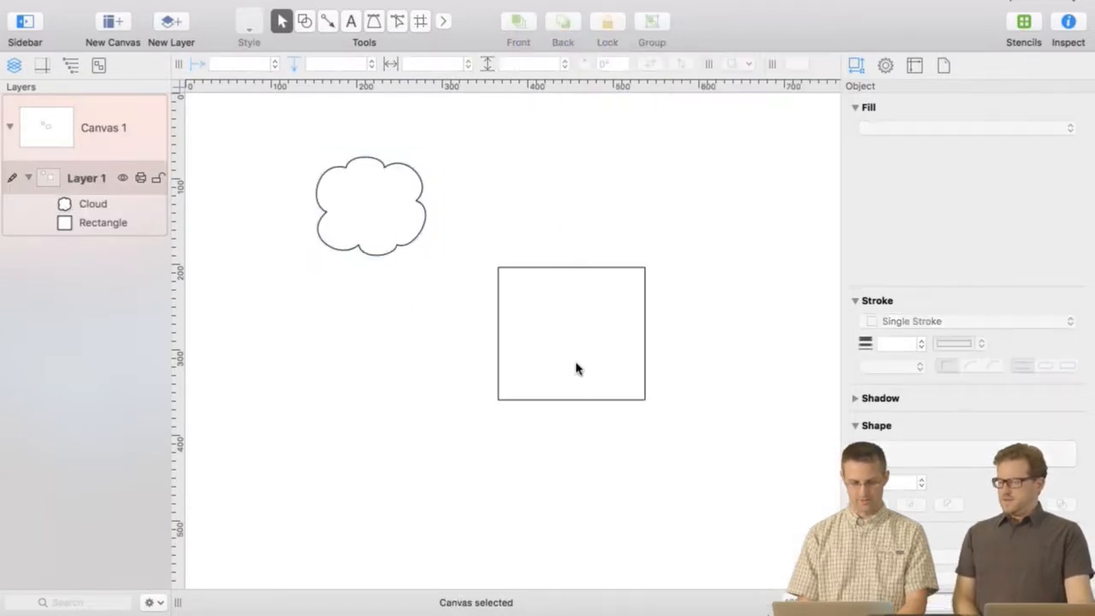
{"action": "left_click", "coordinate": [576, 368]}
{"action": "left_click", "coordinate": [908, 463]}
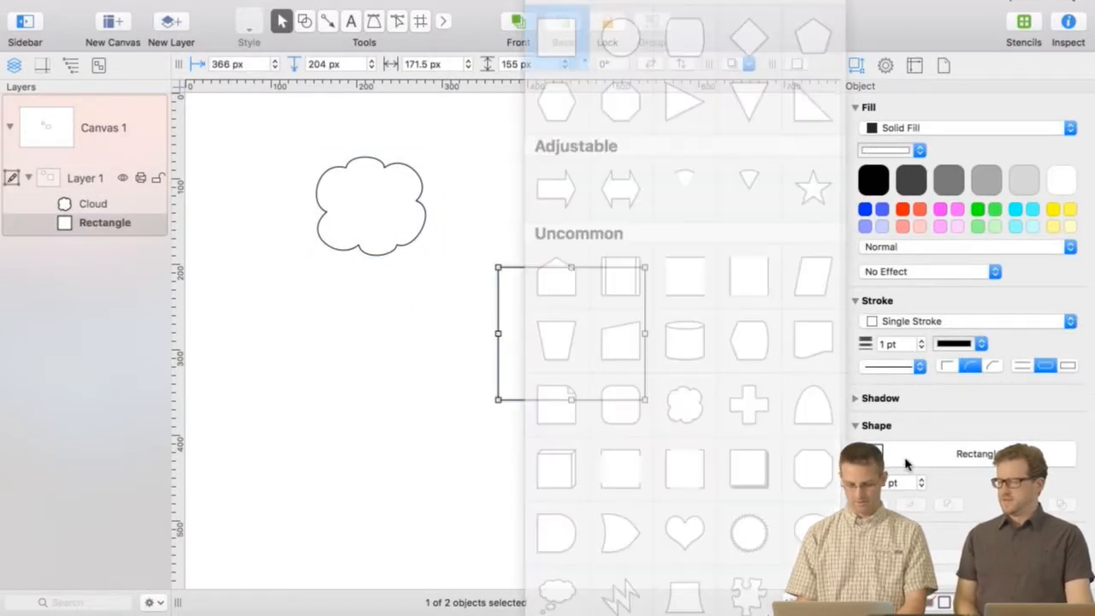
{"action": "left_click", "coordinate": [601, 306]}
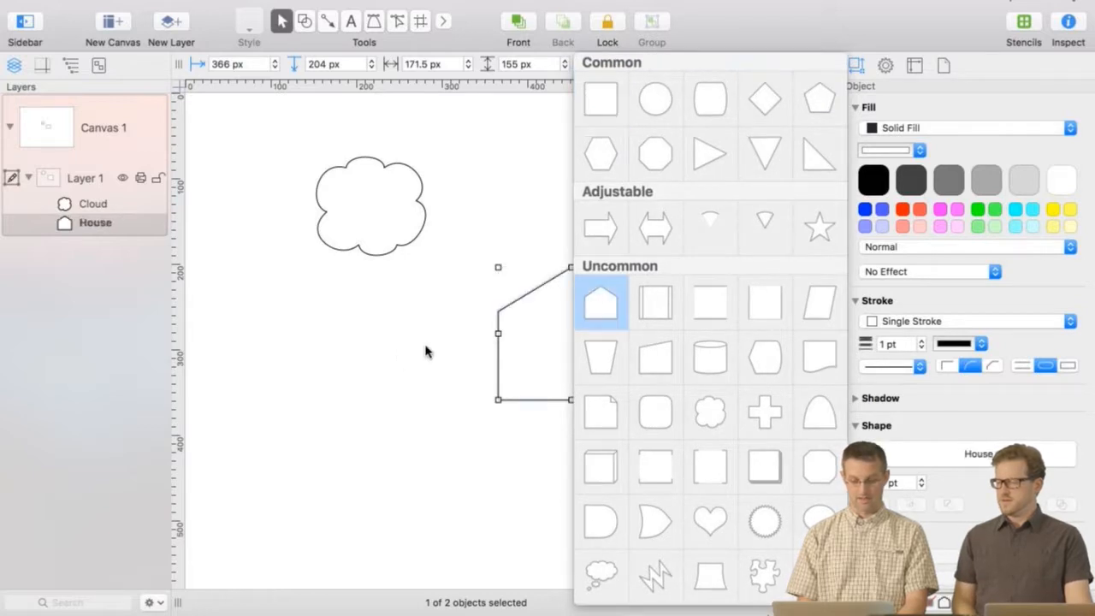
{"action": "left_click", "coordinate": [425, 350]}
- Fill the house with solid cyan and label it with the owner's first name in possessive form followed by "House"
{"action": "left_click", "coordinate": [590, 391]}
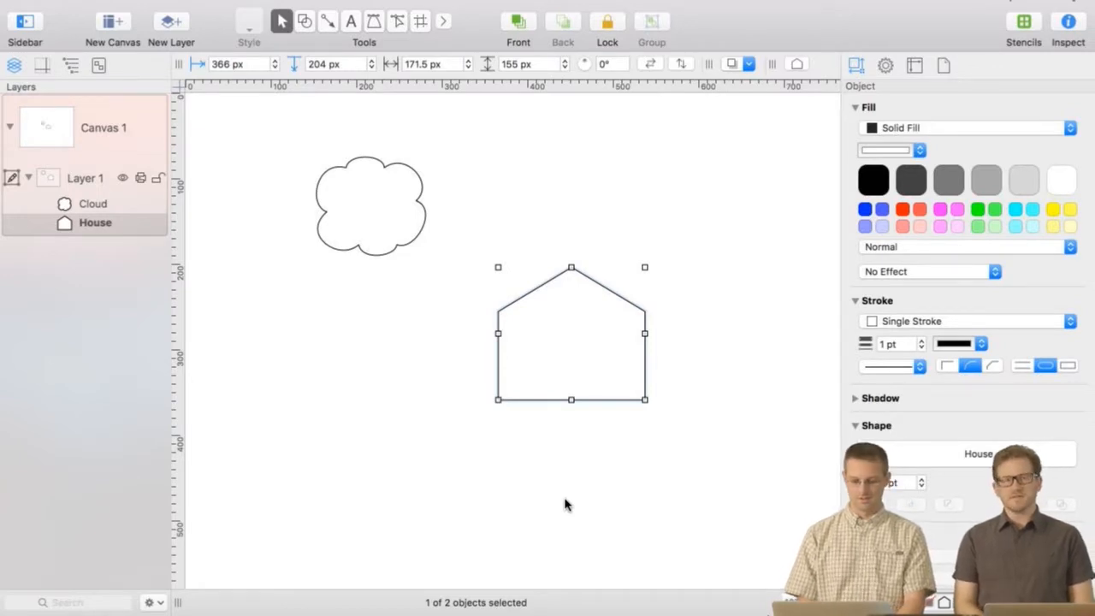
{"action": "left_click", "coordinate": [1017, 211]}
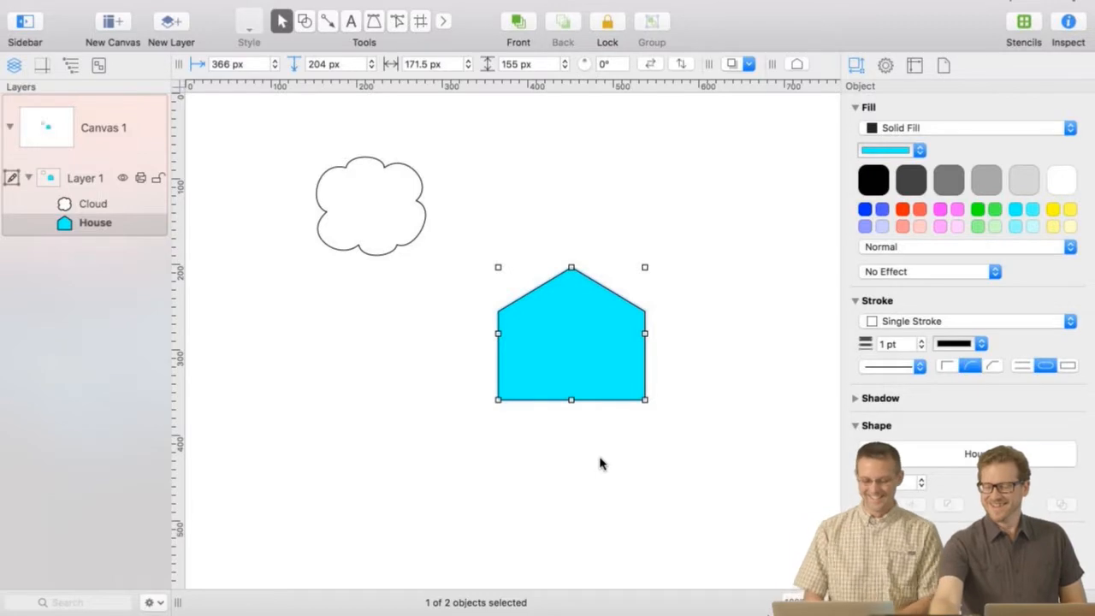
{"action": "double_click", "coordinate": [560, 329]}
{"action": "type", "text": "Ma"}
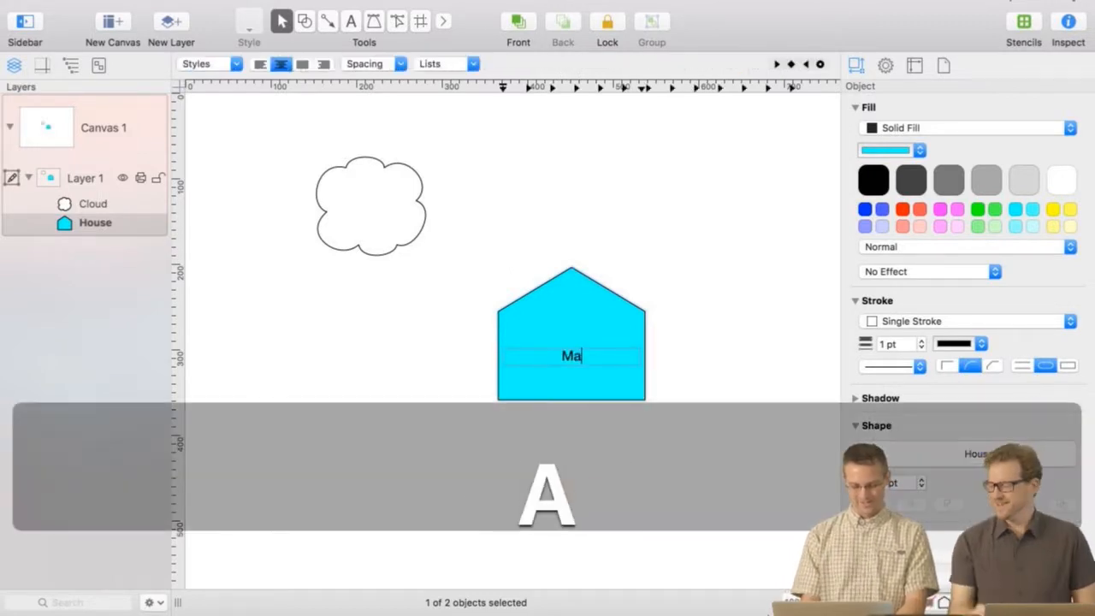
{"action": "type", "text": "rk's House"}
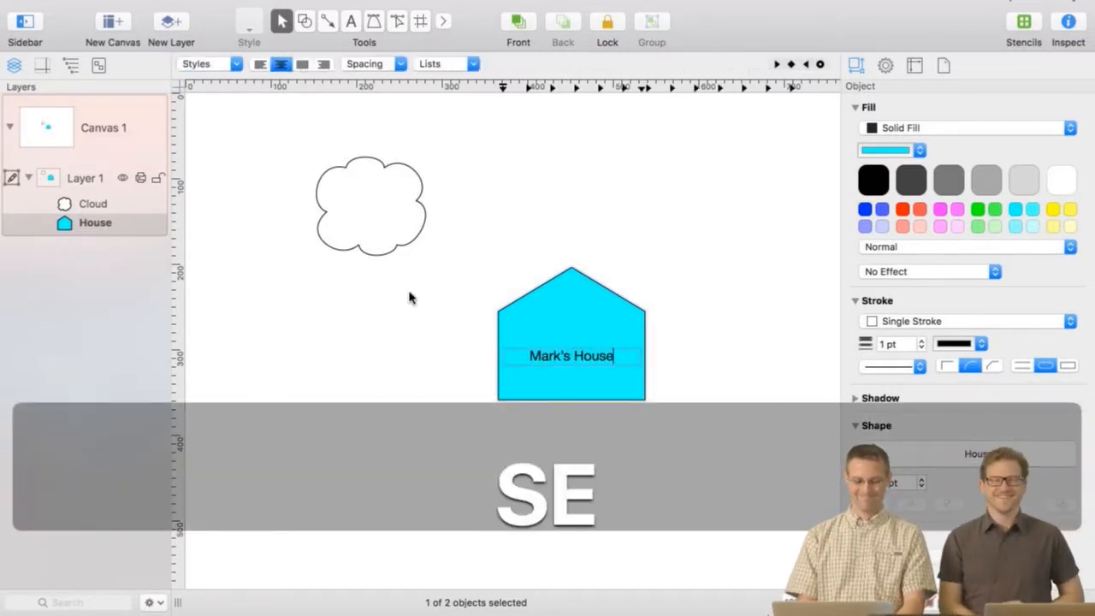
{"action": "left_click", "coordinate": [403, 289]}
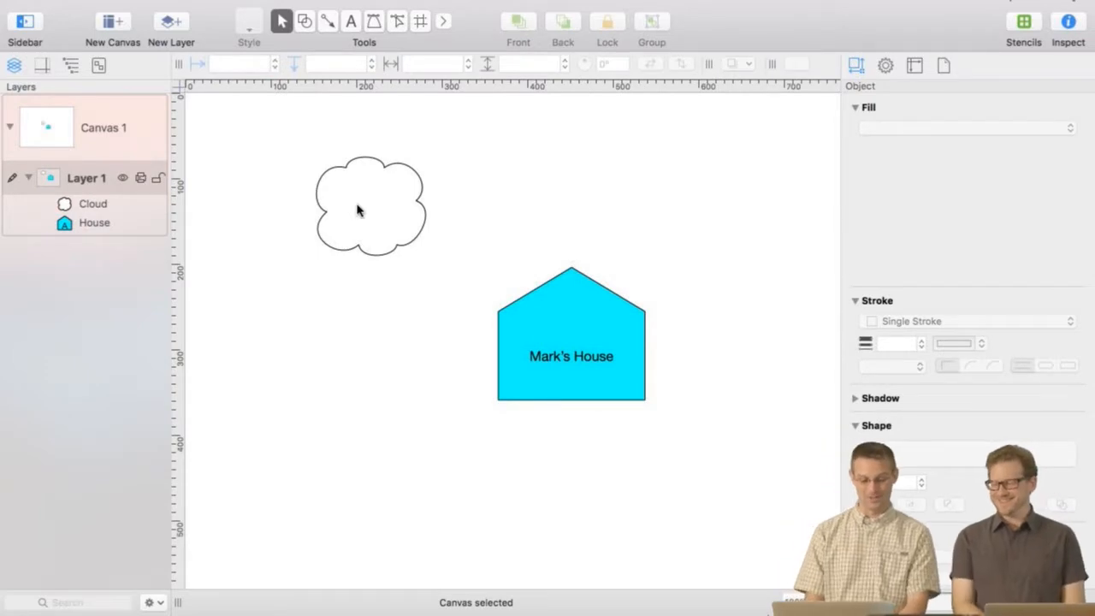
- Move the cloud closer to the house and draw an artboard about 427.5 by 309.5 px around both shapes
{"action": "left_click_drag", "start_coordinate": [360, 210], "coordinate": [406, 225]}
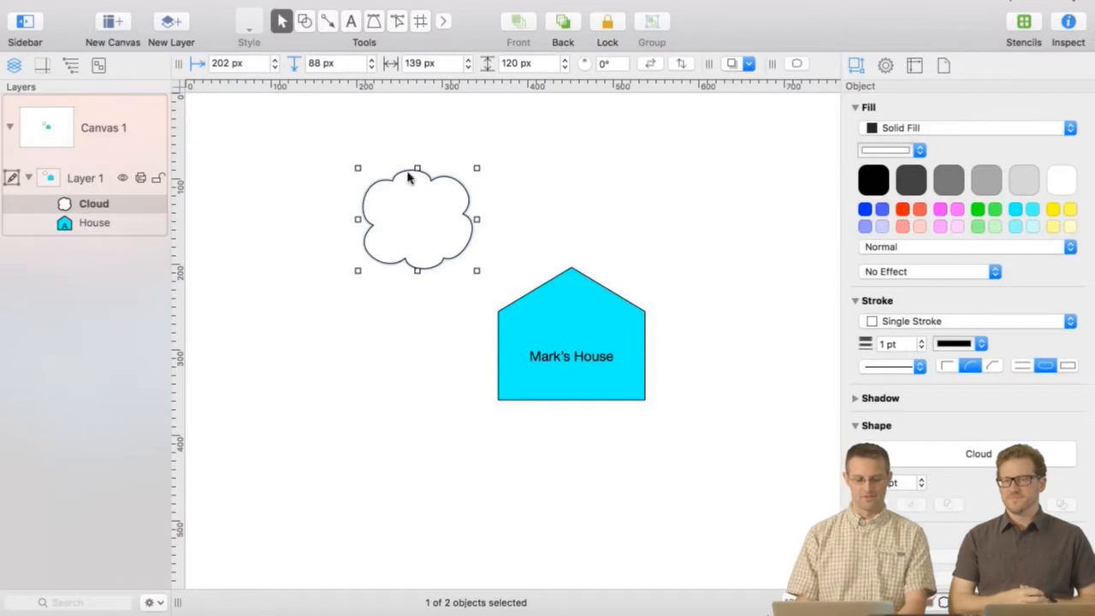
{"action": "left_click", "coordinate": [421, 22]}
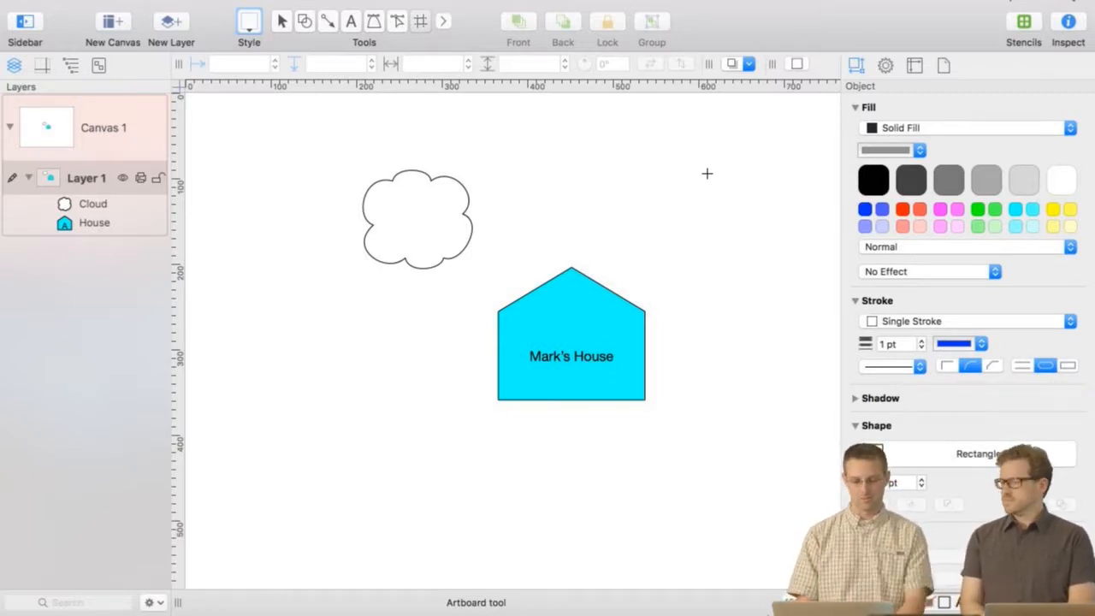
{"action": "left_click_drag", "start_coordinate": [691, 147], "coordinate": [325, 411]}
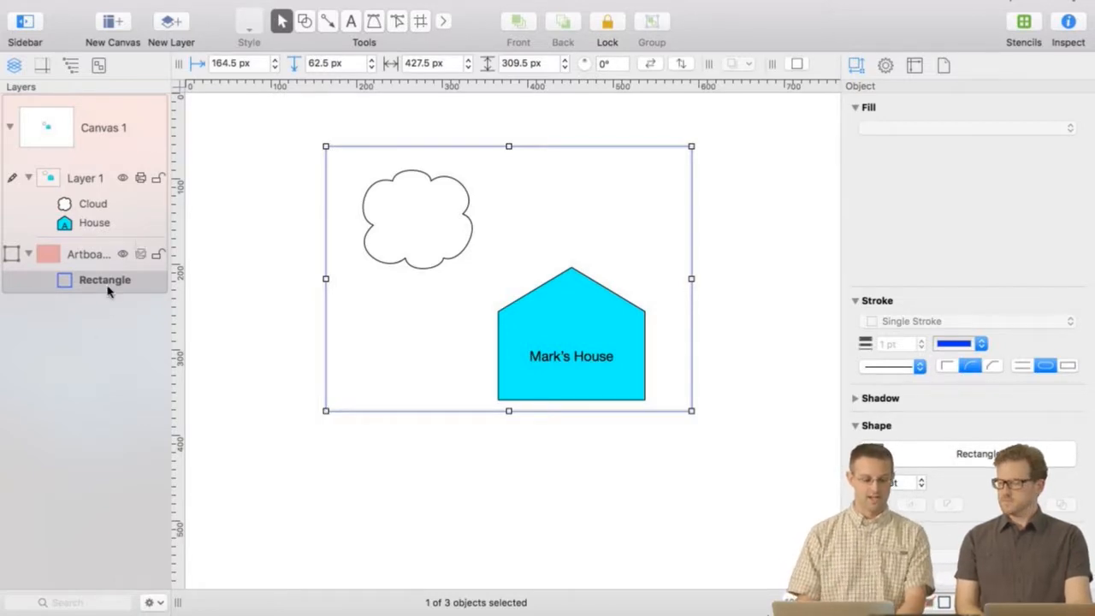
- Set the artboard rectangle's width and height to 300 px each
{"action": "scroll", "coordinate": [909, 477], "scroll_direction": "down", "scroll_amount": 5}
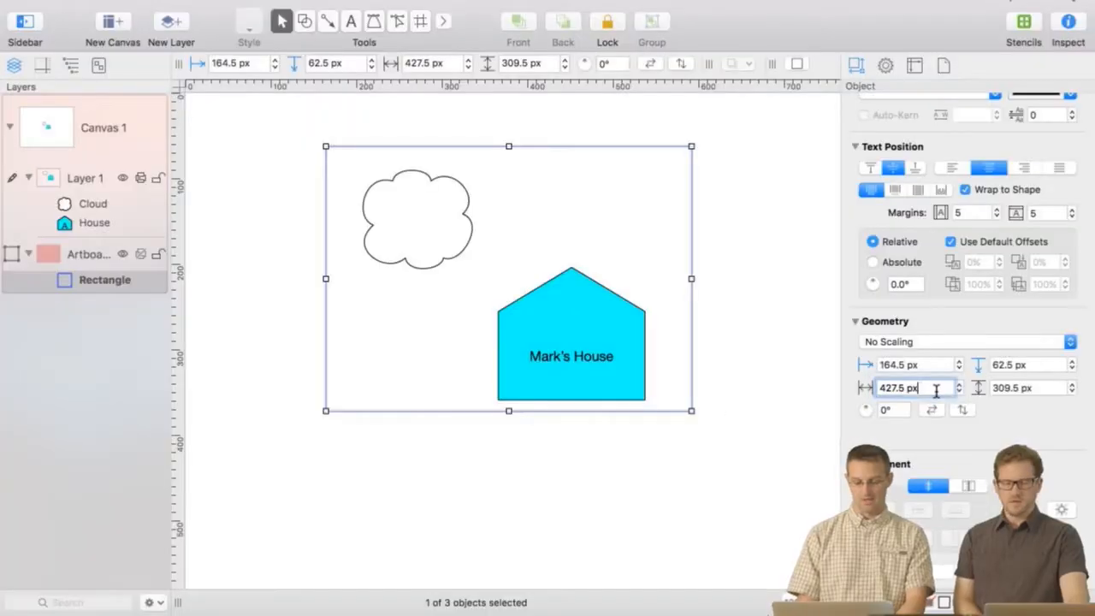
{"action": "left_click", "coordinate": [935, 388]}
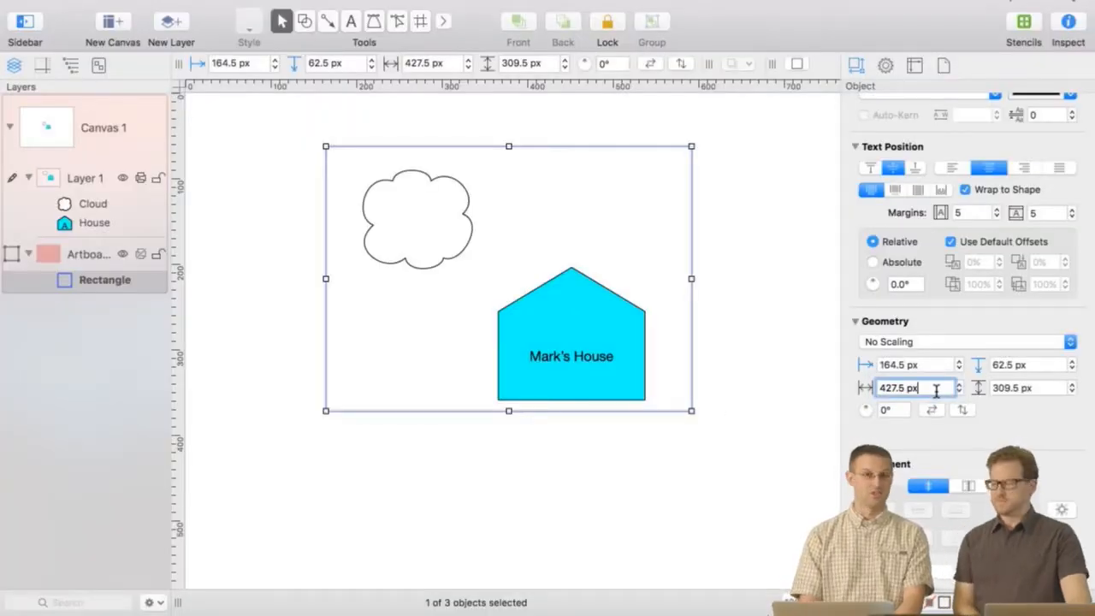
{"action": "key", "text": "super+a"}
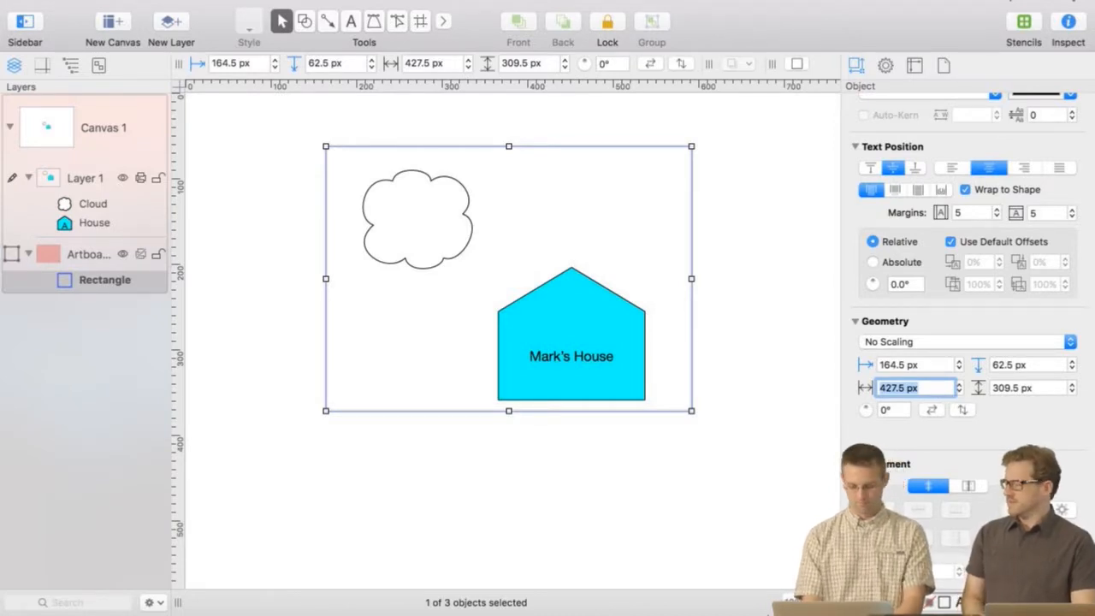
{"action": "type", "text": "300"}
{"action": "key", "text": "Tab"}
{"action": "type", "text": "300"}
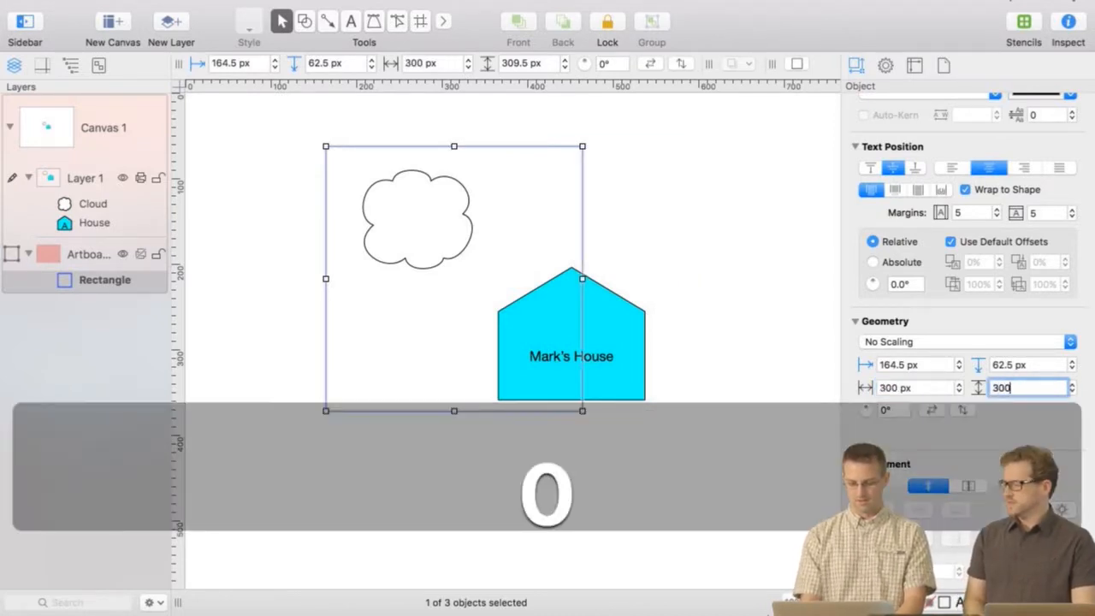
{"action": "key", "text": "Return"}
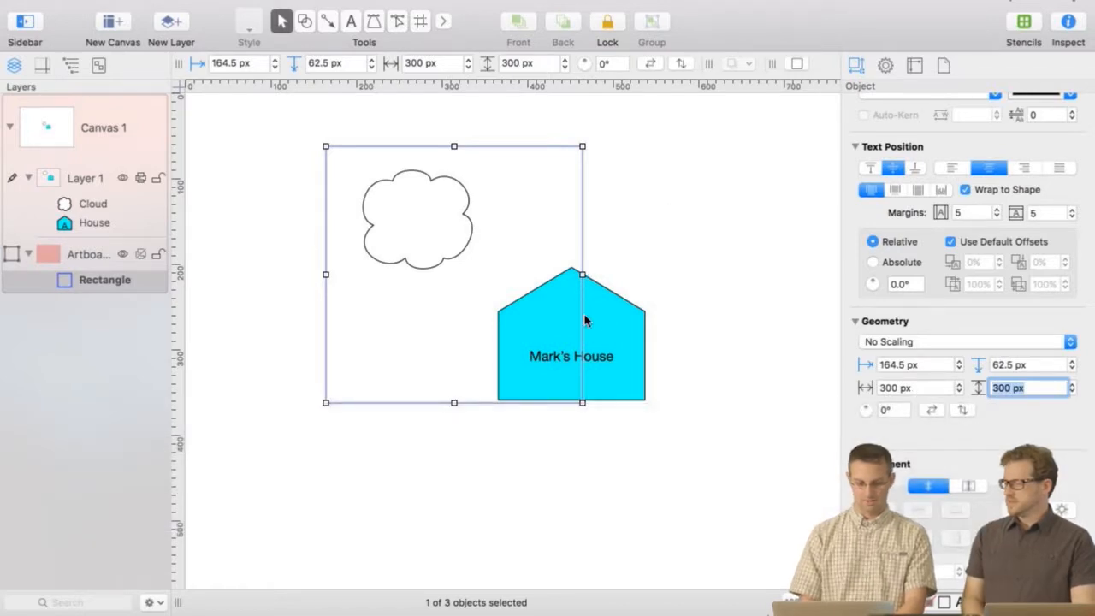
- Move the house to the left so it fits entirely inside the artboard, and deselect it
{"action": "left_click", "coordinate": [612, 346]}
{"action": "left_click_drag", "start_coordinate": [612, 351], "coordinate": [545, 349]}
{"action": "left_click", "coordinate": [639, 357]}
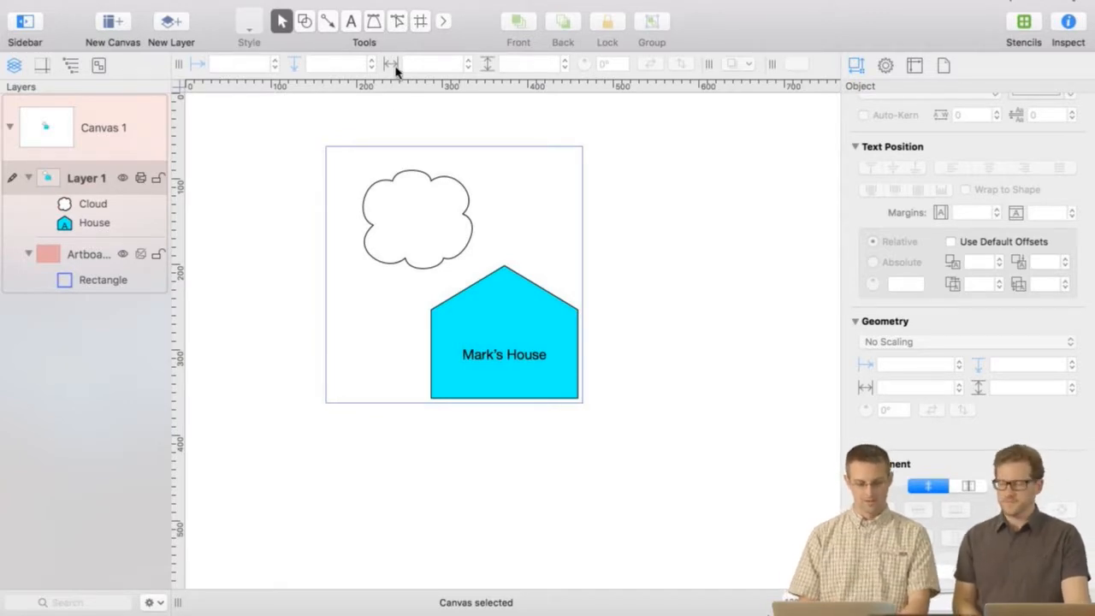
- Add a new layer named "Background" and reorder it below the artboard layer
{"action": "left_click", "coordinate": [170, 26]}
{"action": "type", "text": "Background"}
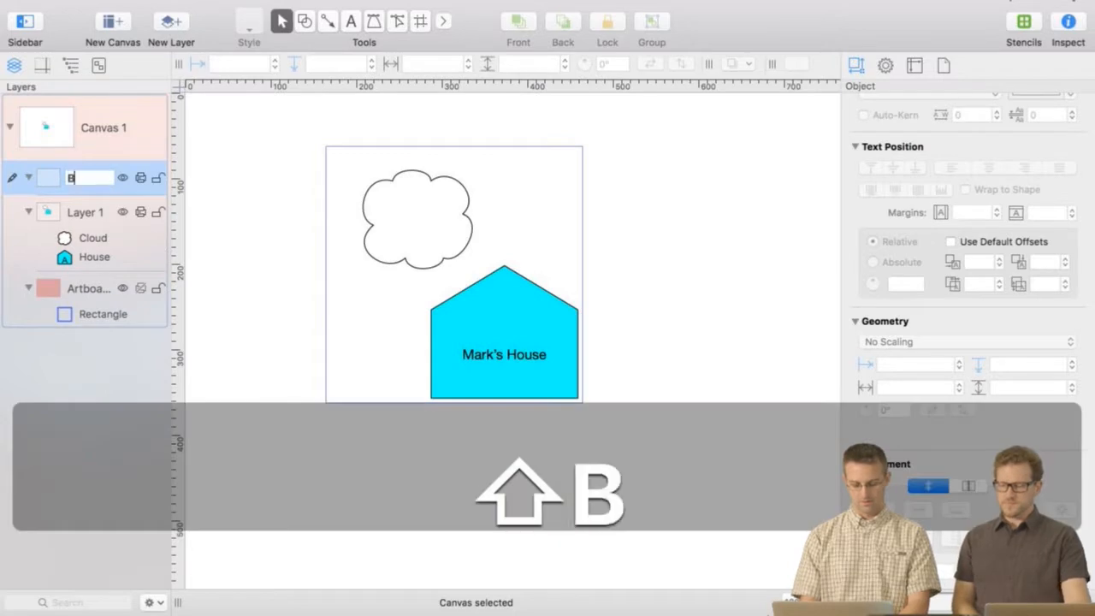
{"action": "key", "text": "Return"}
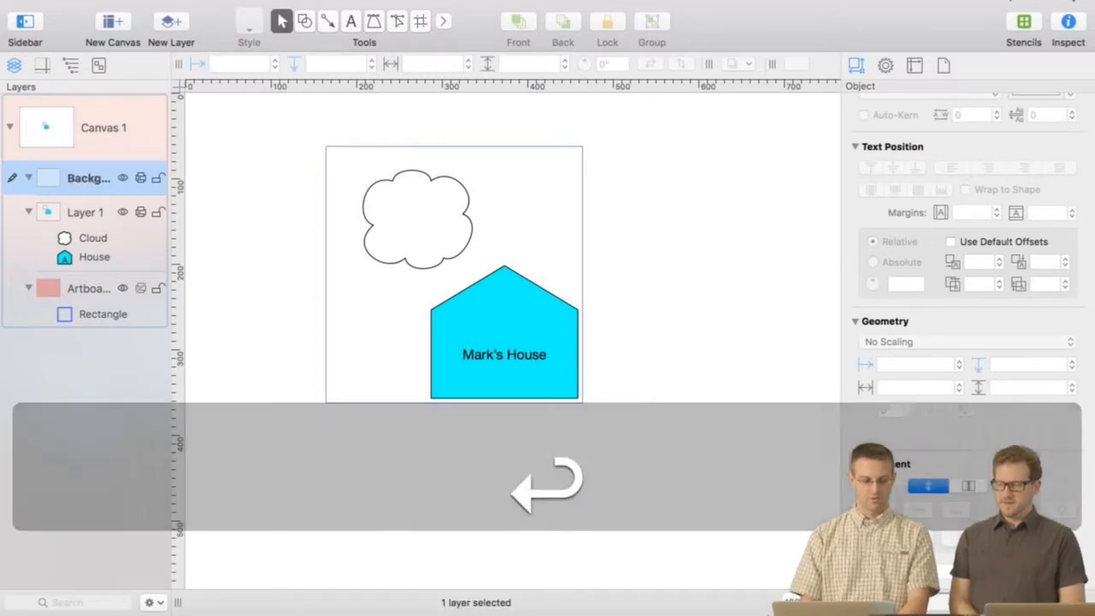
{"action": "left_click_drag", "start_coordinate": [52, 187], "coordinate": [44, 344]}
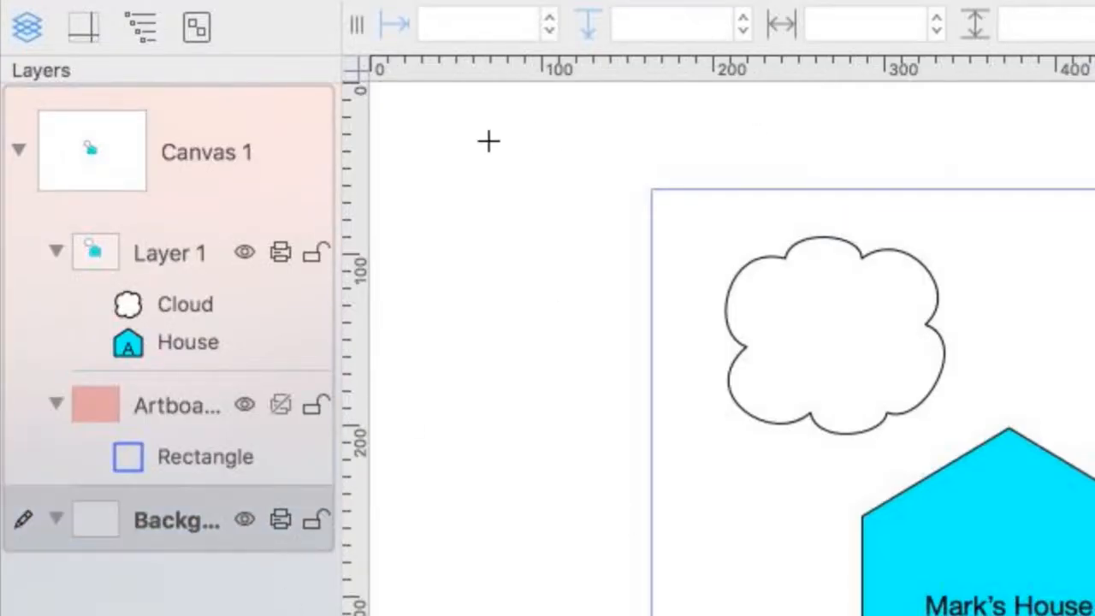
- Draw an adjustable star about 73.5 by 59.5 px on the Background layer, outside the artboard, and reshape it into a slender 15-point burst
{"action": "mouse_move", "coordinate": [487, 139]}
{"action": "left_mouse_down"}
{"action": "mouse_move", "coordinate": [557, 243]}
{"action": "mouse_move", "coordinate": [613, 241]}
{"action": "left_mouse_up"}
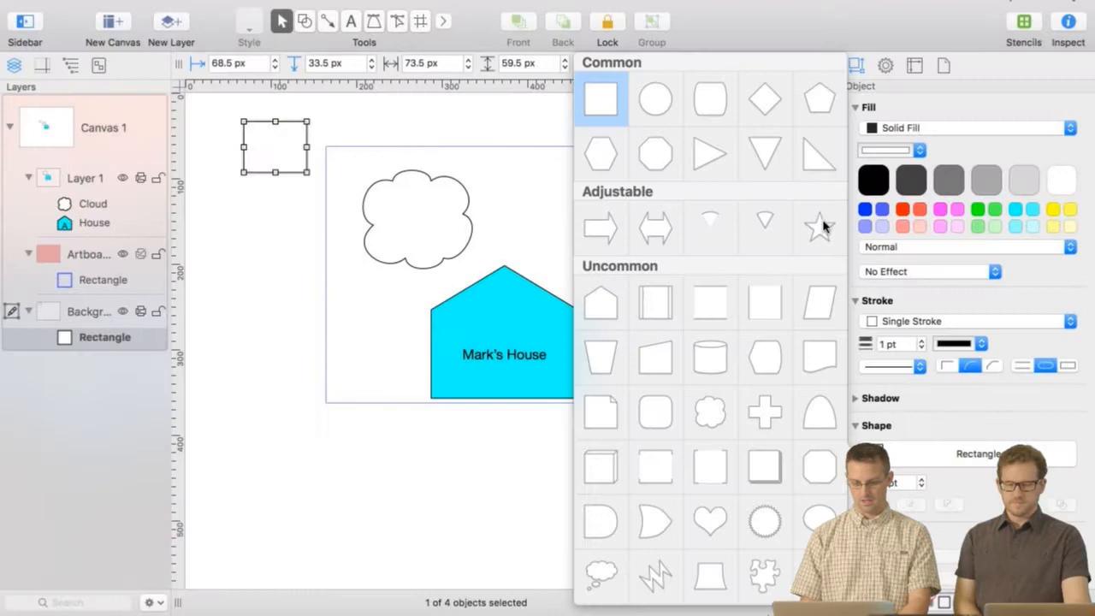
{"action": "left_click", "coordinate": [819, 225]}
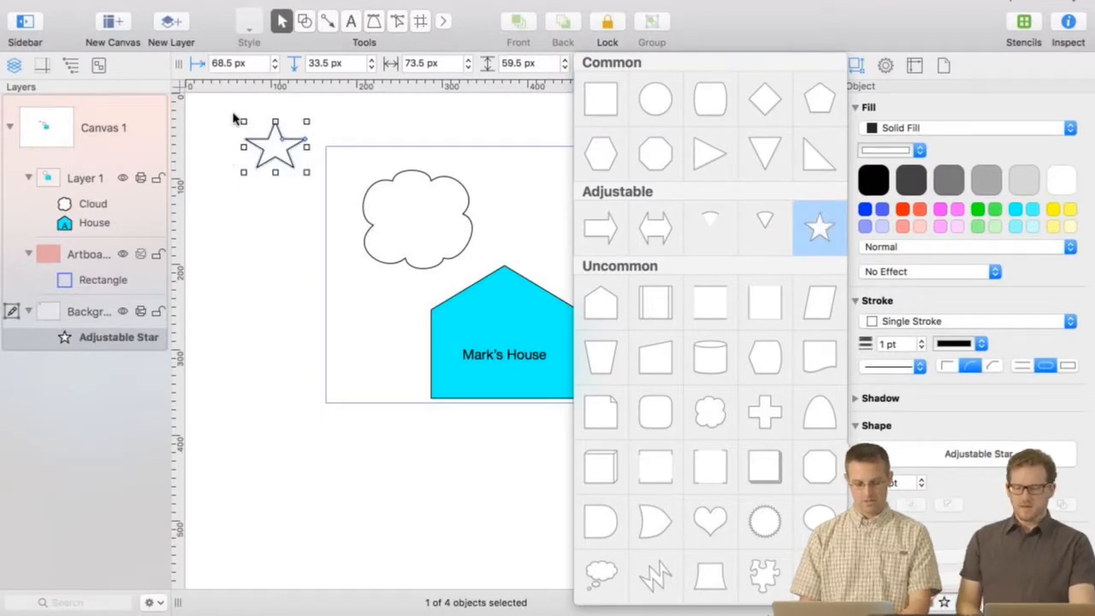
{"action": "key", "text": "z"}
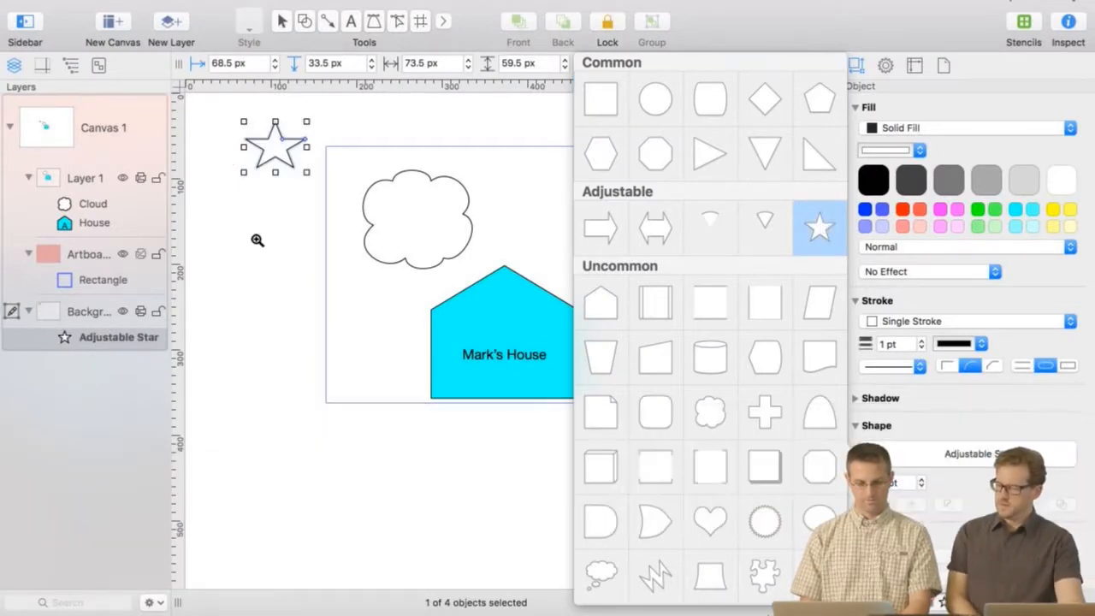
{"action": "left_click", "coordinate": [257, 240]}
{"action": "scroll", "coordinate": [252, 205], "scroll_direction": "up", "scroll_amount": 3}
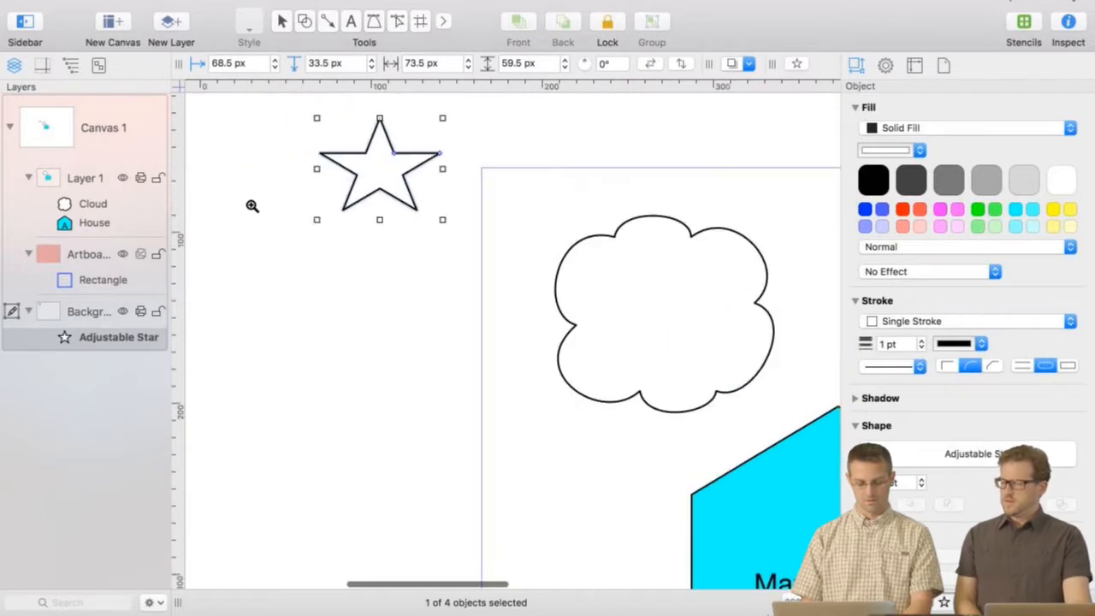
{"action": "left_click_drag", "start_coordinate": [272, 108], "coordinate": [510, 243]}
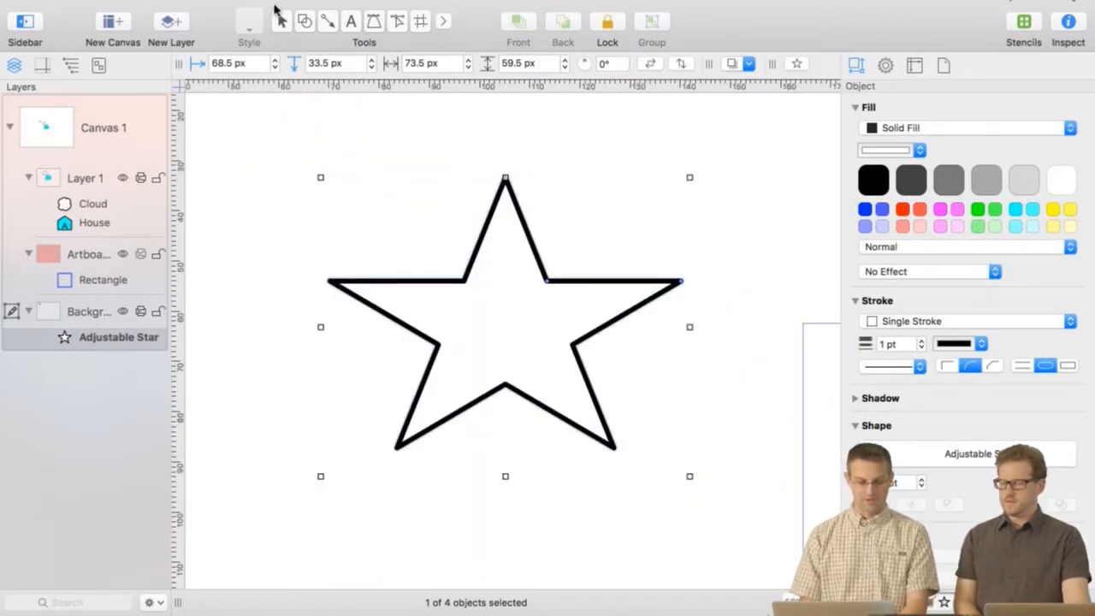
{"action": "left_click", "coordinate": [281, 20]}
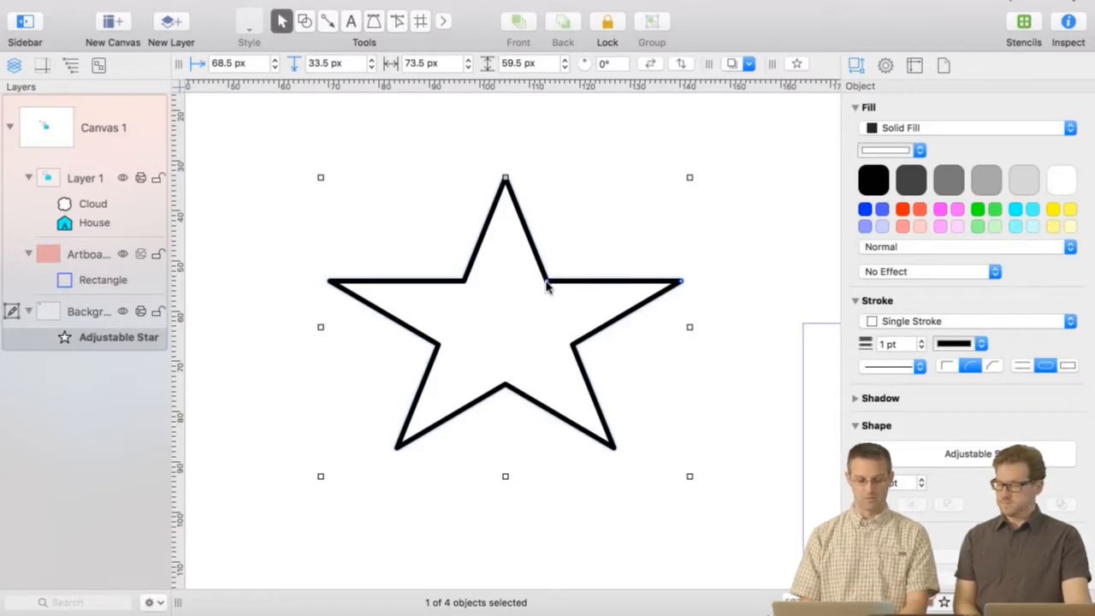
{"action": "mouse_move", "coordinate": [546, 284]}
{"action": "left_mouse_down"}
{"action": "mouse_move", "coordinate": [532, 301]}
{"action": "mouse_move", "coordinate": [542, 264]}
{"action": "mouse_move", "coordinate": [528, 289]}
{"action": "left_mouse_up"}
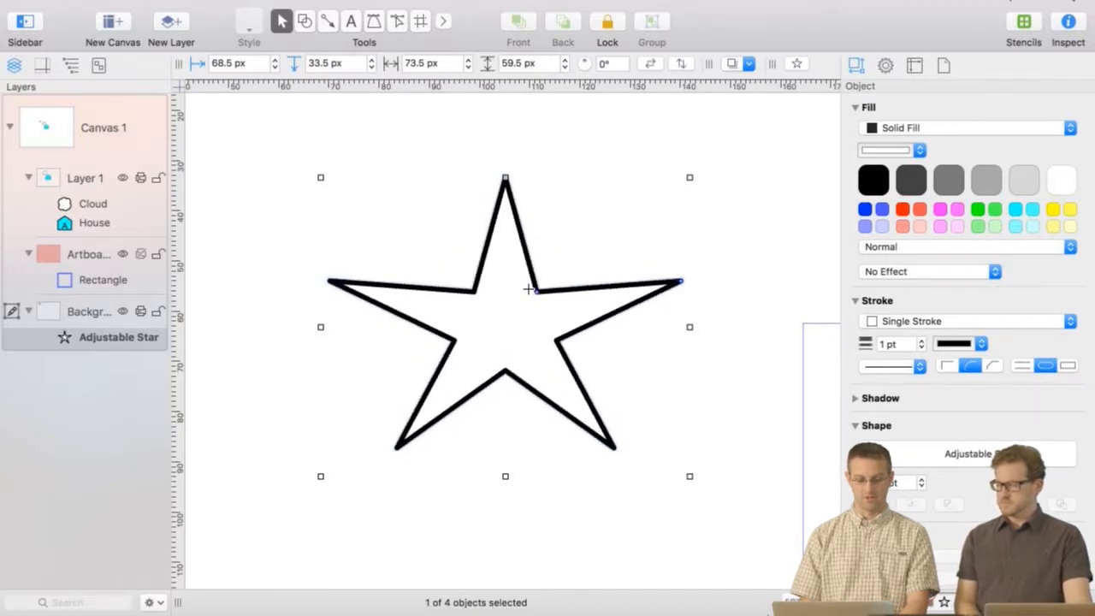
{"action": "left_click_drag", "start_coordinate": [680, 282], "coordinate": [579, 192]}
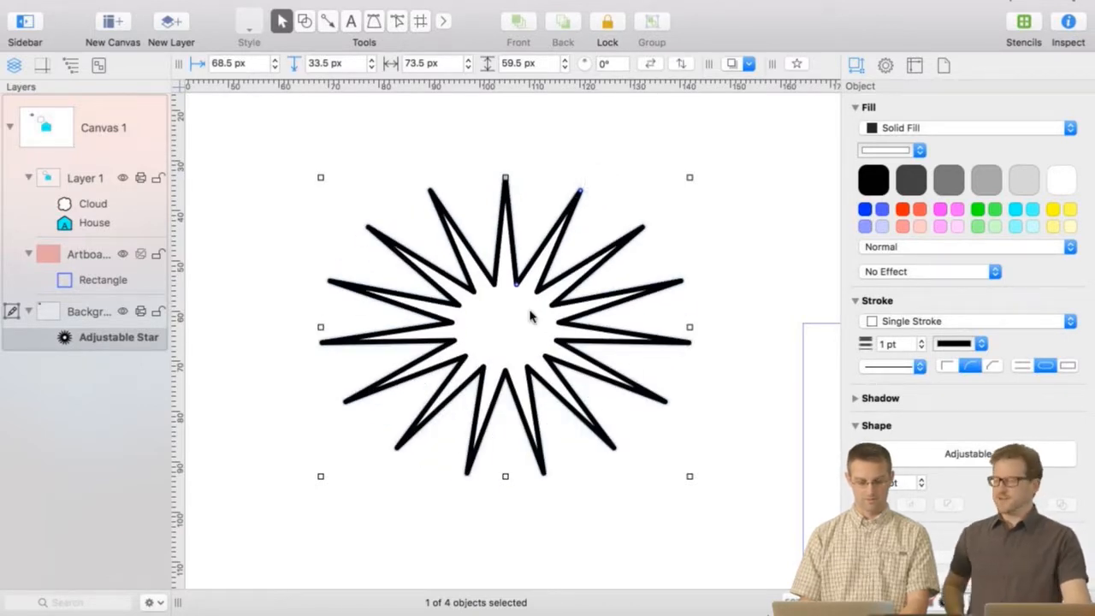
- Fill the burst with solid yellow and rename the object "Sun" in the layer list
{"action": "left_click", "coordinate": [1054, 212]}
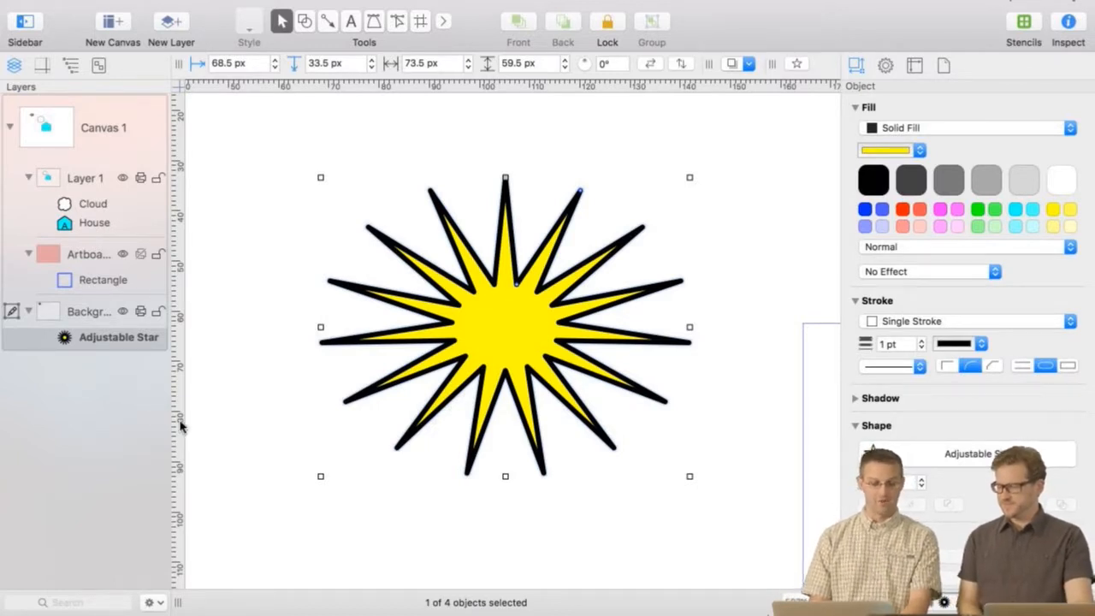
{"action": "double_click", "coordinate": [94, 339]}
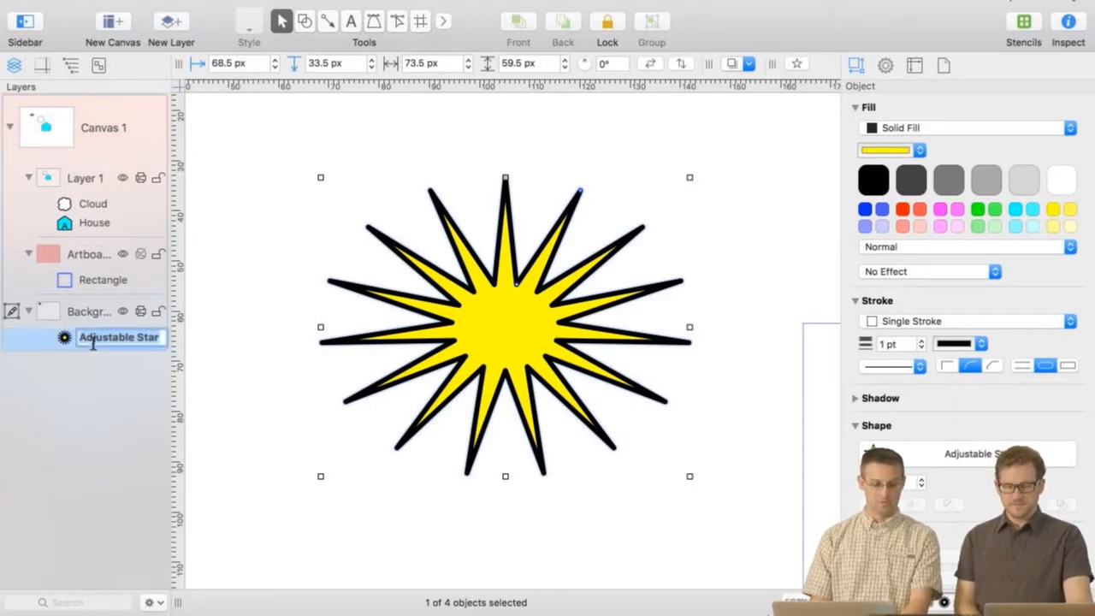
{"action": "type", "text": "Sun"}
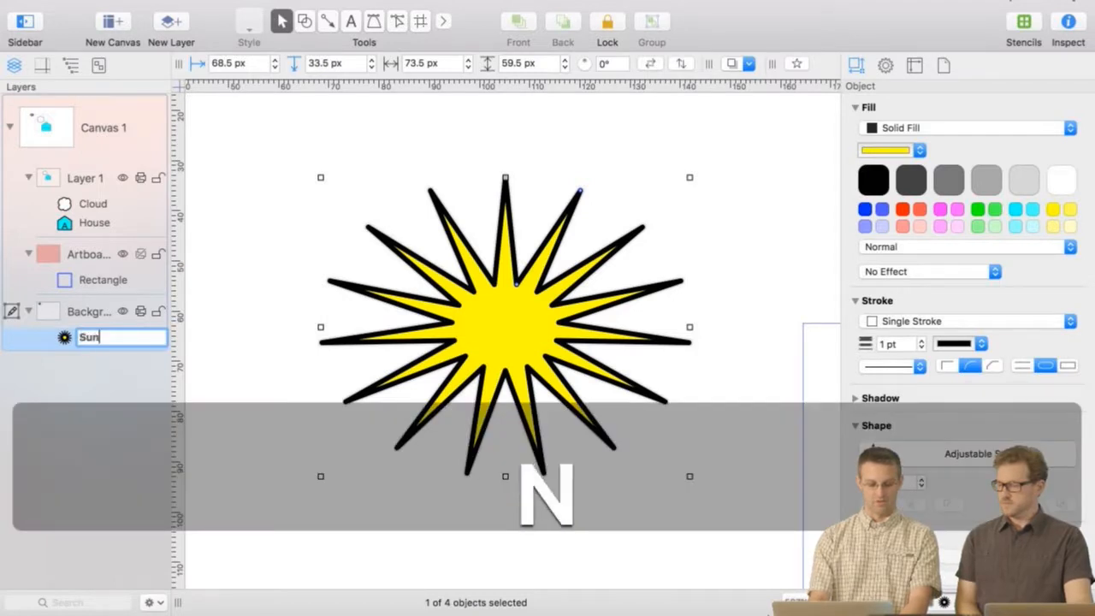
- Enlarge the sun to about 129.5 by 120 px and place it over the artboard's upper-left corner at about x 141.5, y 36.5 px, partly behind the cloud
{"action": "key", "text": "Return"}
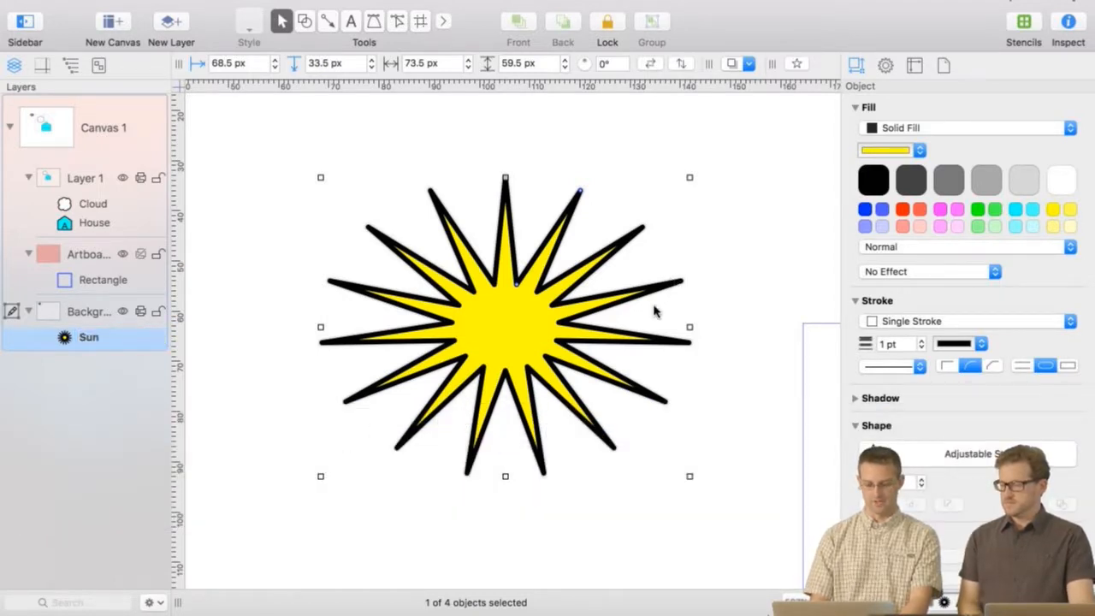
{"action": "key", "text": "alt+super+0"}
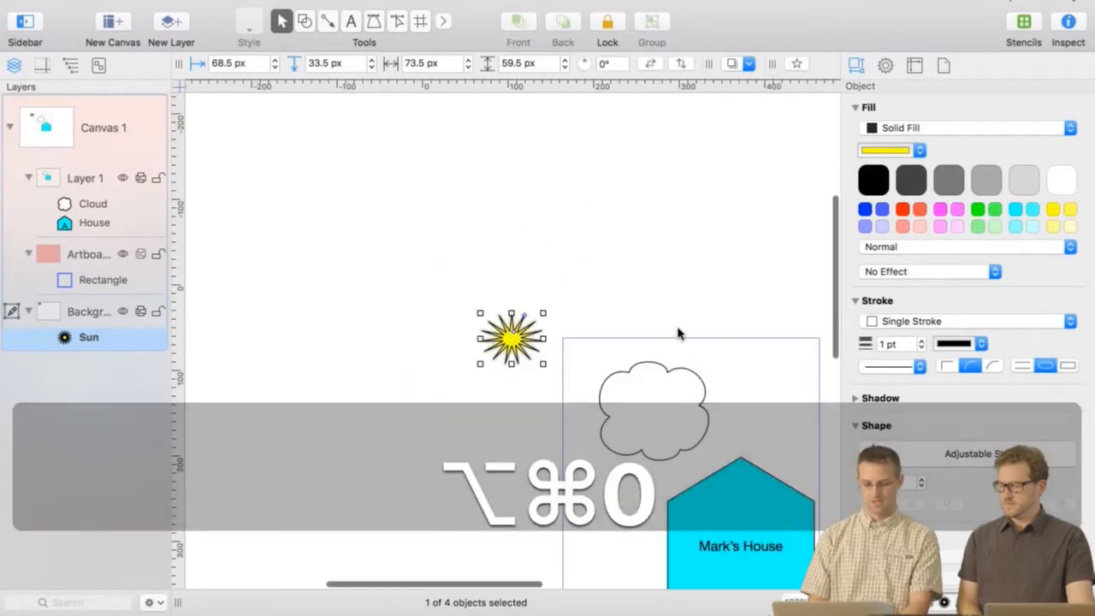
{"action": "left_click", "coordinate": [510, 339]}
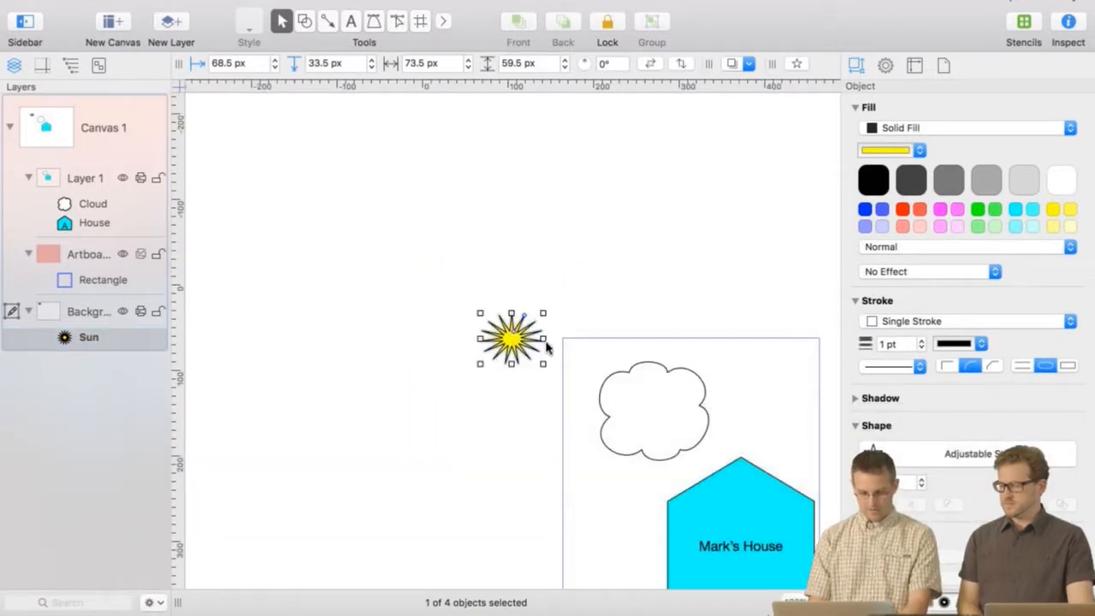
{"action": "left_click_drag", "start_coordinate": [511, 340], "coordinate": [553, 348]}
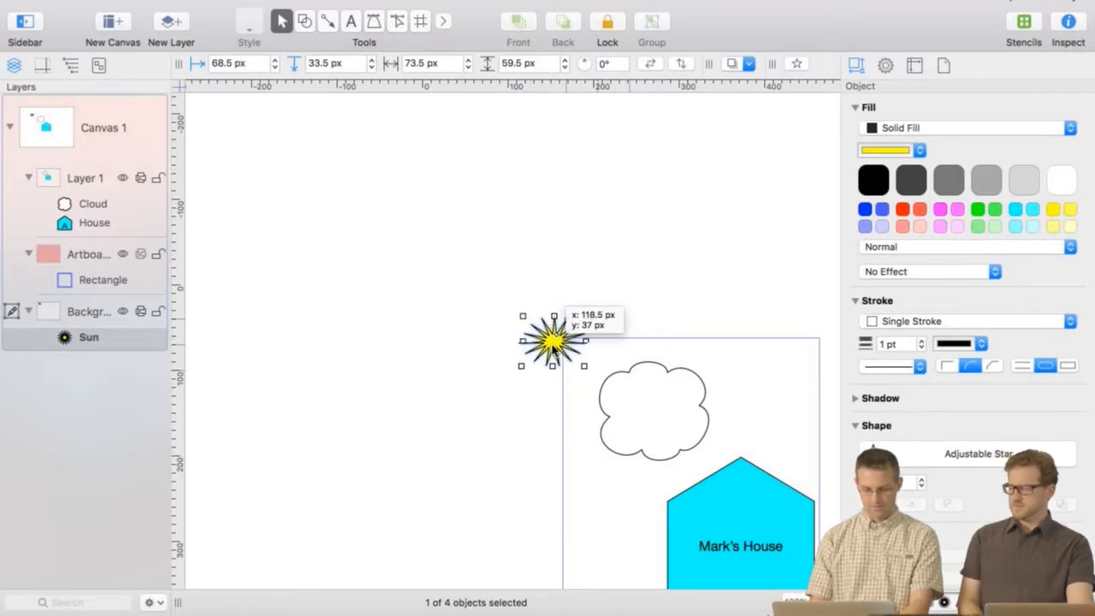
{"action": "left_click", "coordinate": [519, 312]}
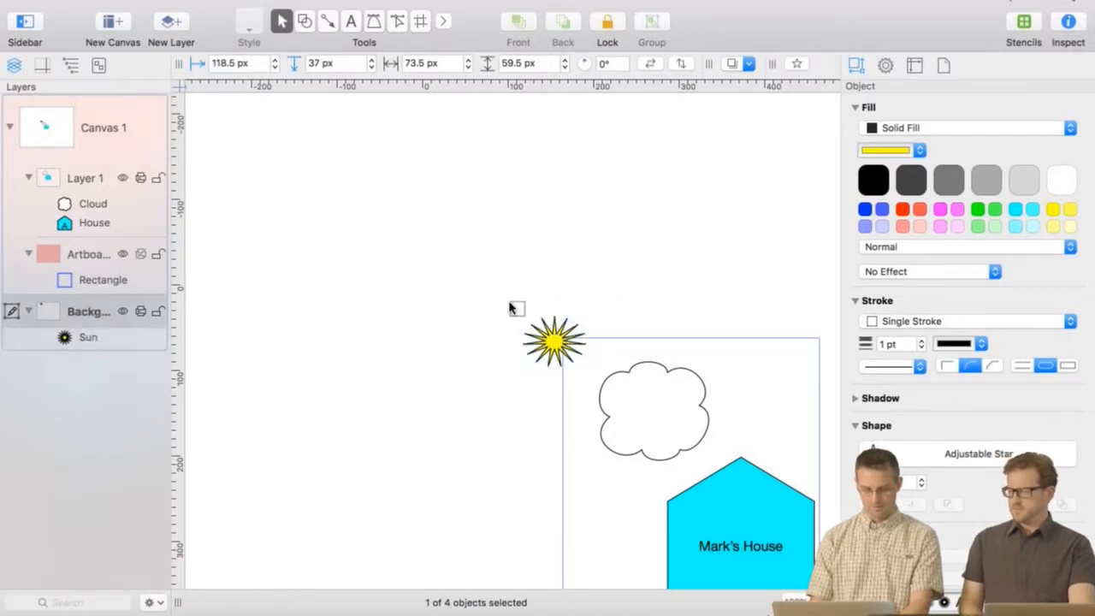
{"action": "left_click", "coordinate": [544, 340]}
{"action": "left_click_drag", "start_coordinate": [523, 316], "coordinate": [472, 262]}
{"action": "left_click_drag", "start_coordinate": [530, 318], "coordinate": [599, 370]}
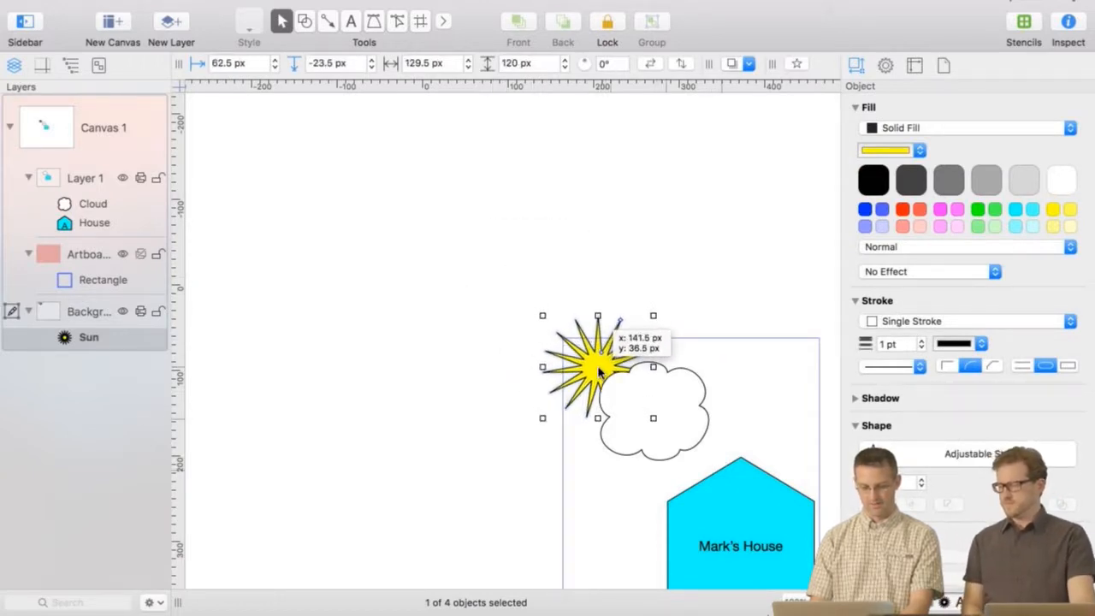
- Rename the artboard rectangle "Mostly Cloud" in the layer list and deselect it
{"action": "scroll", "coordinate": [792, 272], "scroll_direction": "right", "scroll_amount": 5}
{"action": "scroll", "coordinate": [792, 272], "scroll_direction": "down", "scroll_amount": 5}
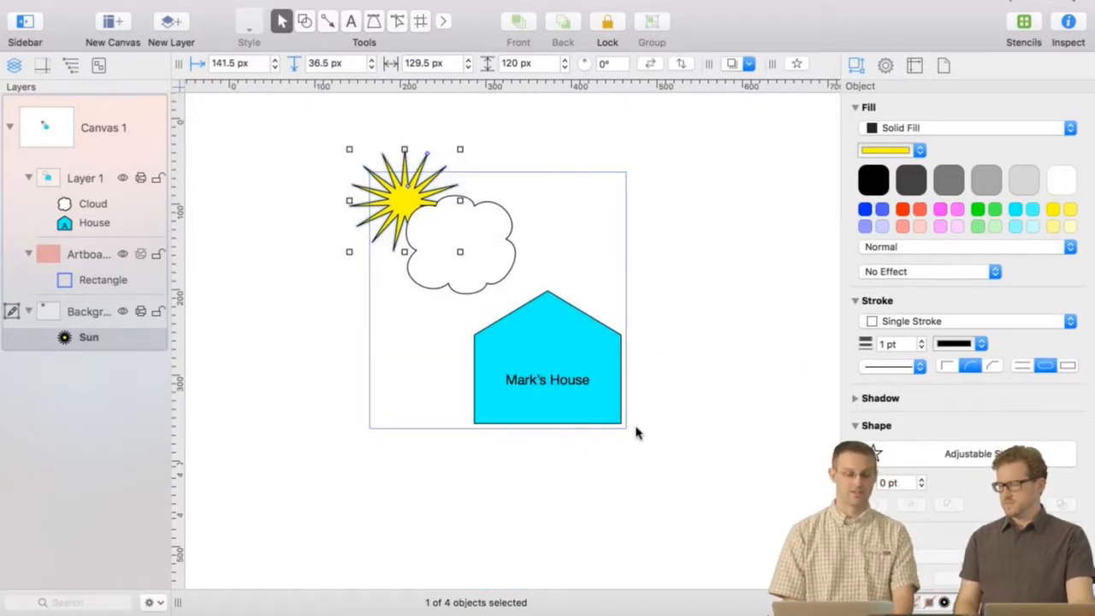
{"action": "key", "text": "z"}
{"action": "left_click_drag", "start_coordinate": [656, 454], "coordinate": [305, 118]}
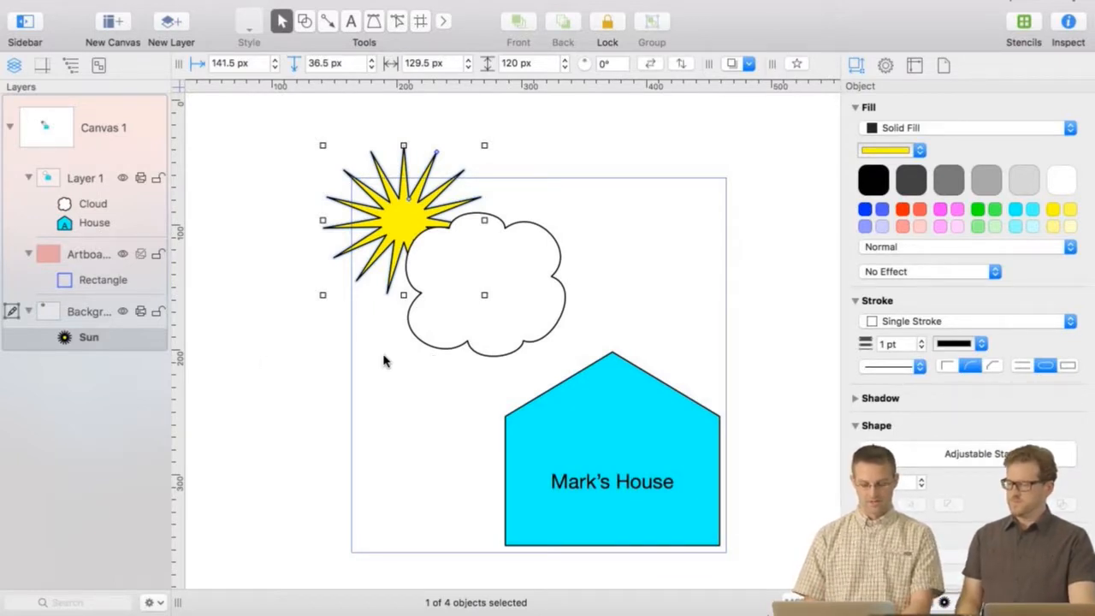
{"action": "double_click", "coordinate": [87, 281]}
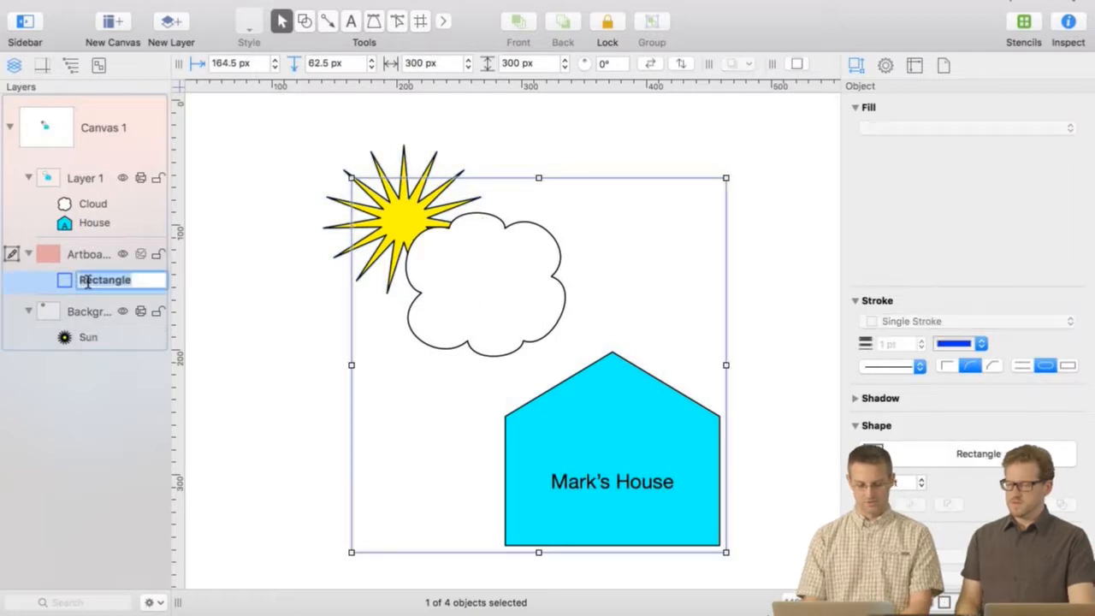
{"action": "type", "text": "M"}
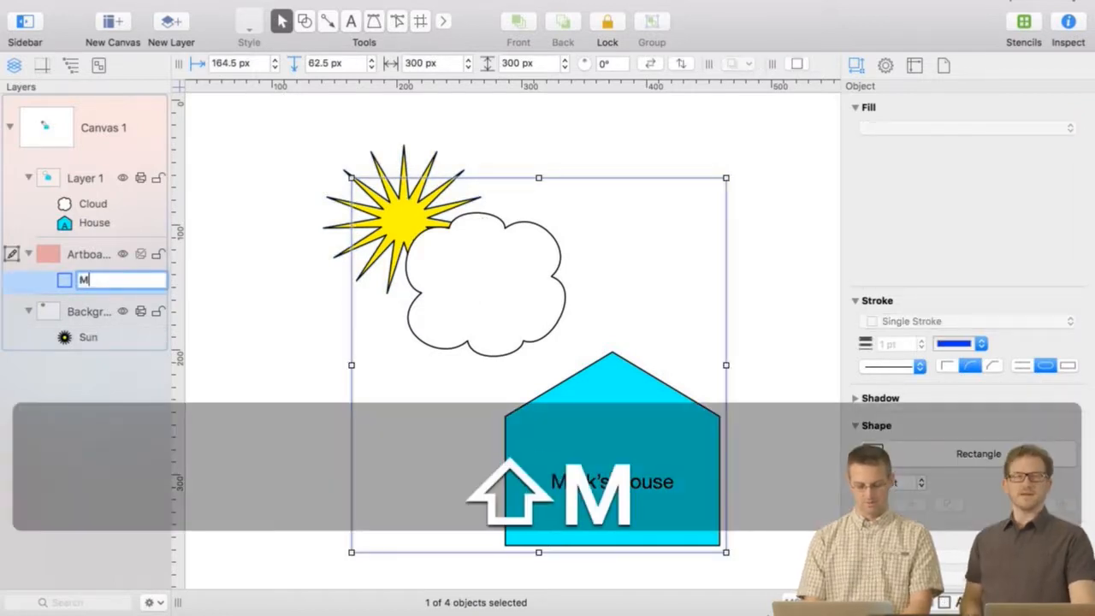
{"action": "type", "text": "ostly Cloud"}
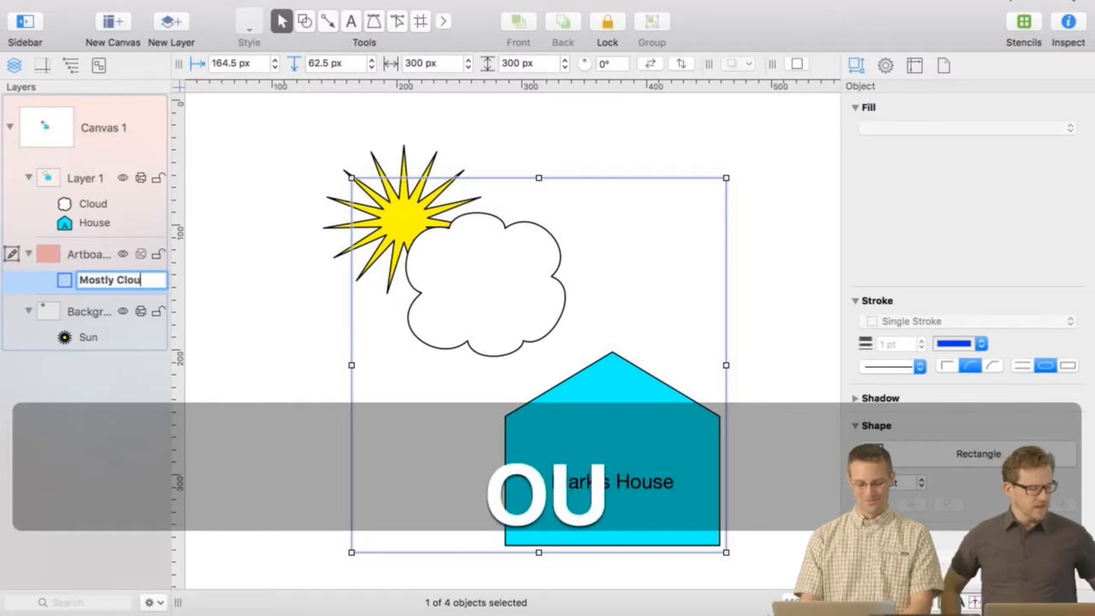
{"action": "left_click", "coordinate": [229, 313]}
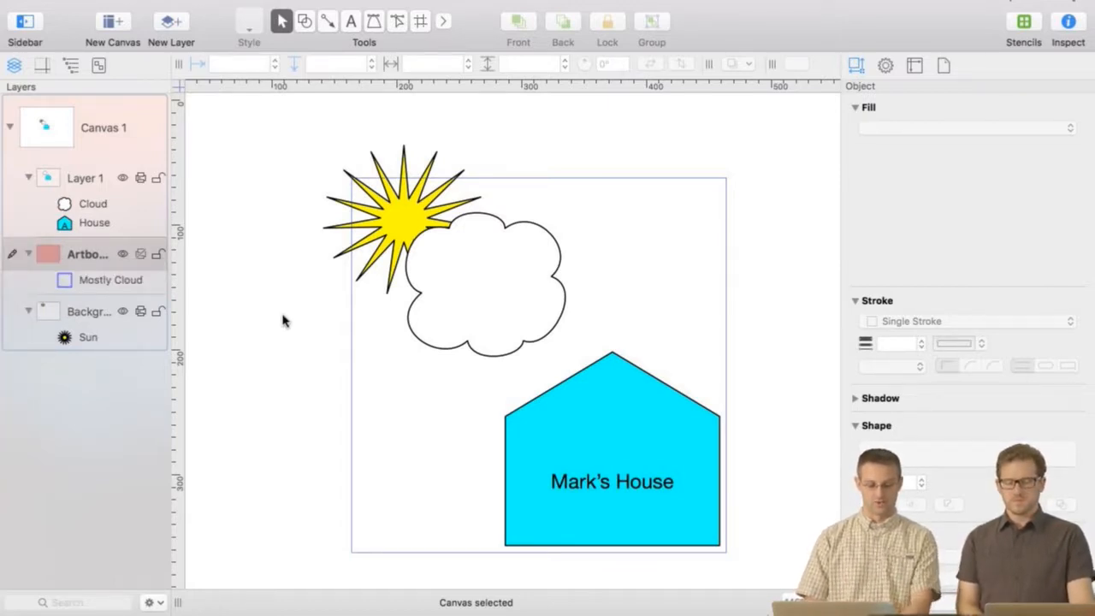
- Insert the GraphicName variable as the artboard rectangle's text label and finish editing the text
{"action": "double_click", "coordinate": [423, 425]}
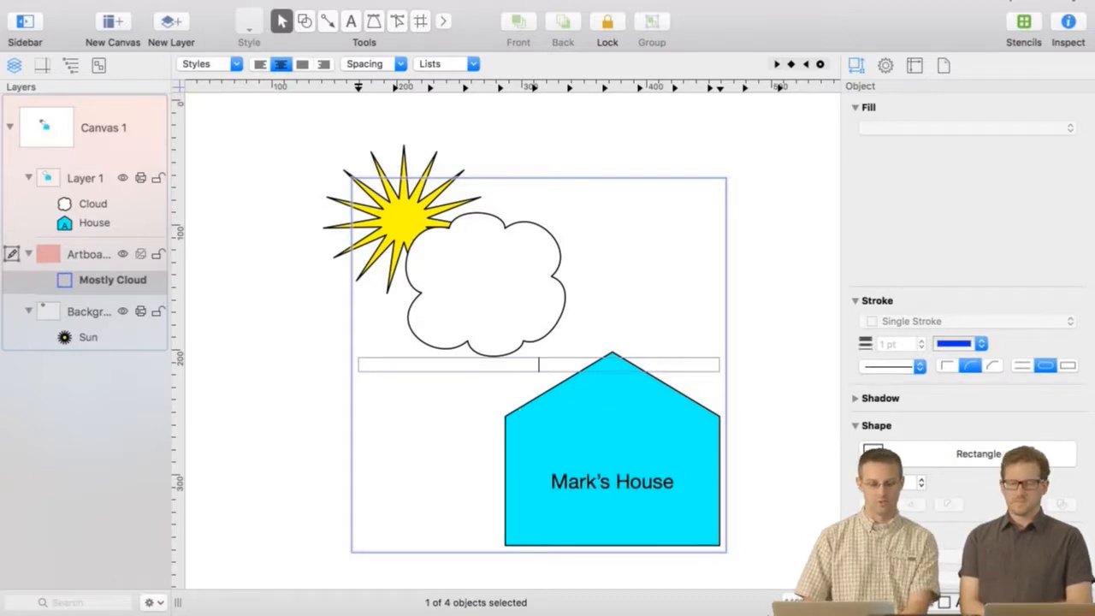
{"action": "left_click", "coordinate": [179, 9]}
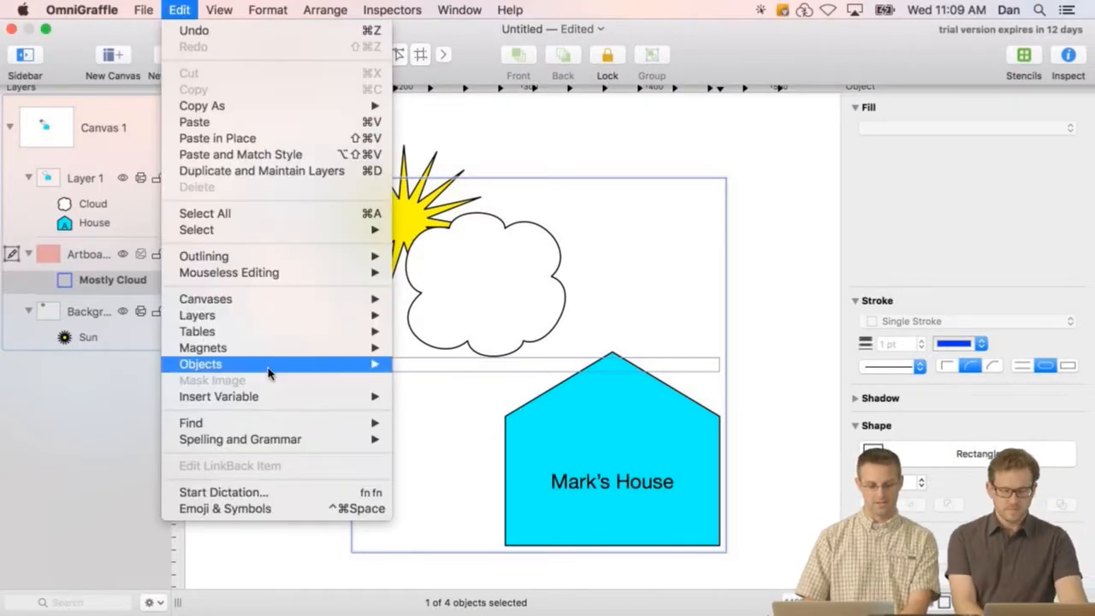
{"action": "mouse_move", "coordinate": [262, 397]}
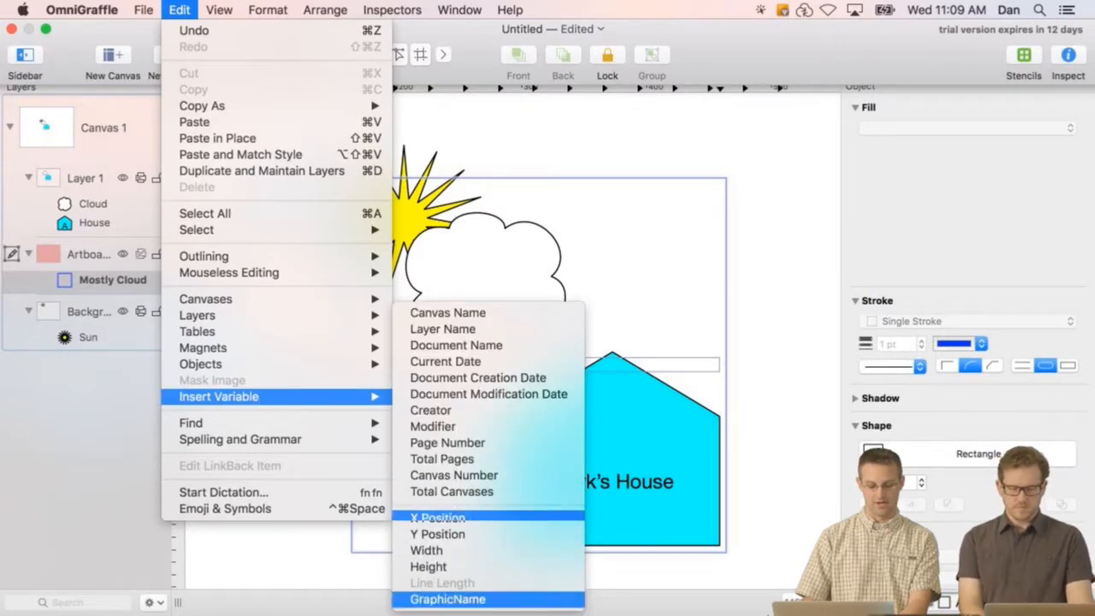
{"action": "left_click", "coordinate": [447, 599]}
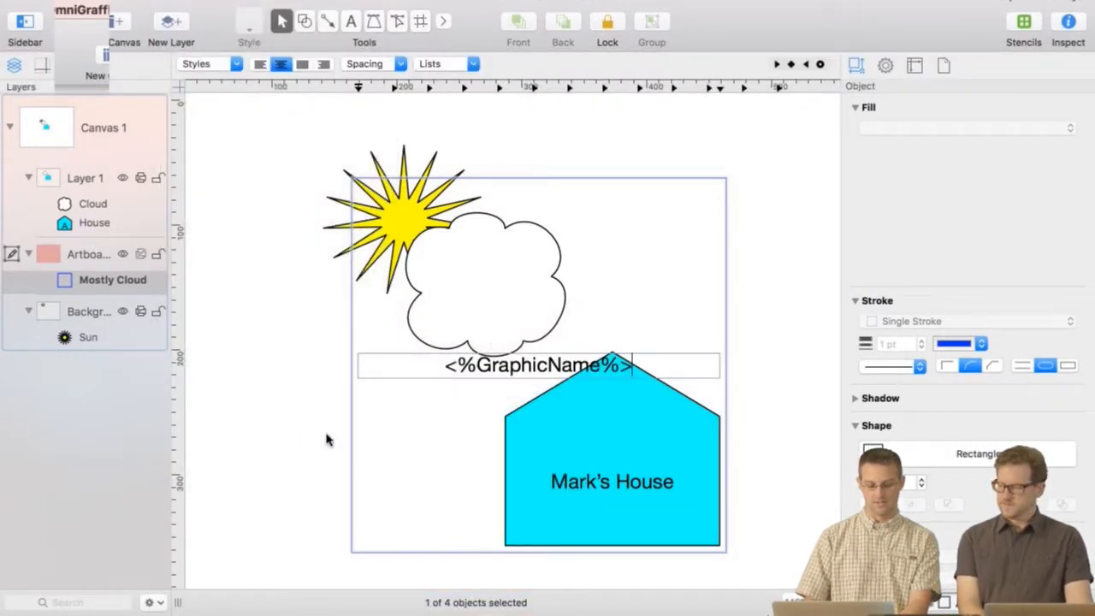
{"action": "left_click", "coordinate": [279, 436]}
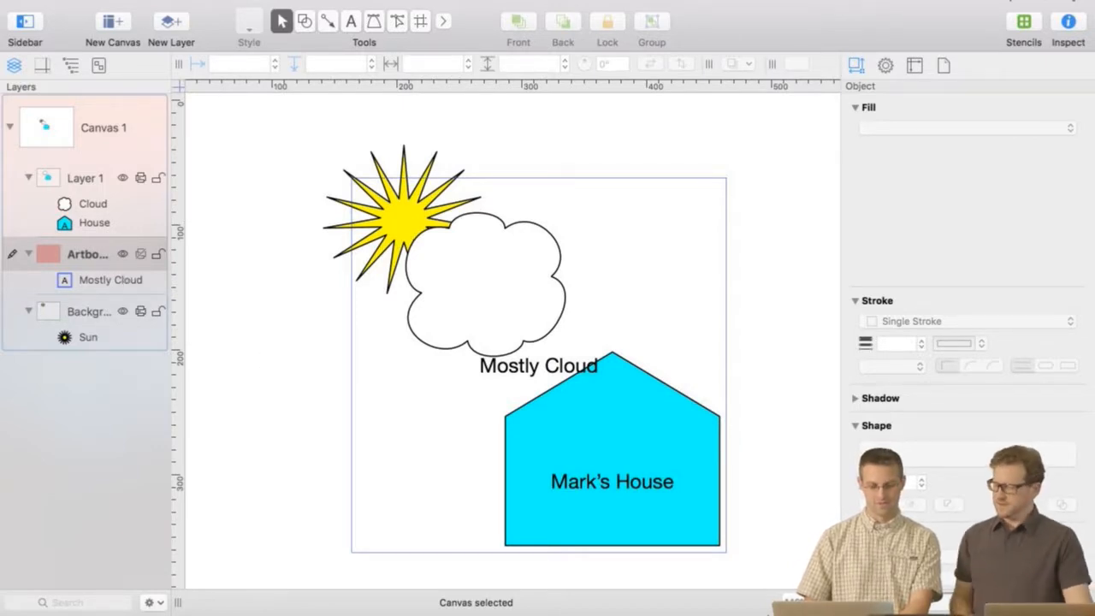
{"action": "left_click", "coordinate": [179, 10]}
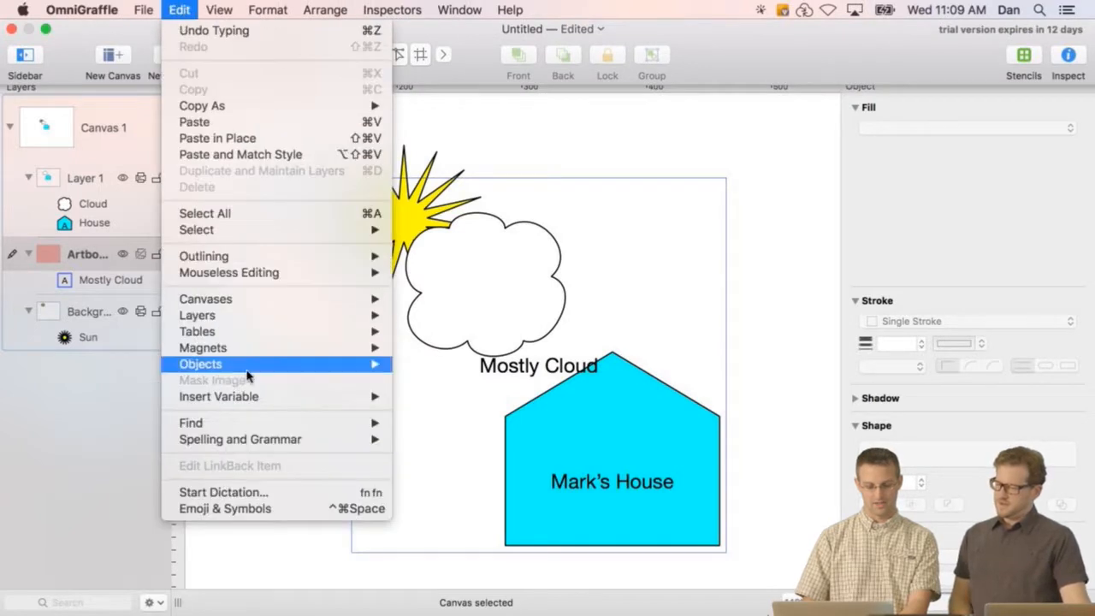
{"action": "mouse_move", "coordinate": [255, 401]}
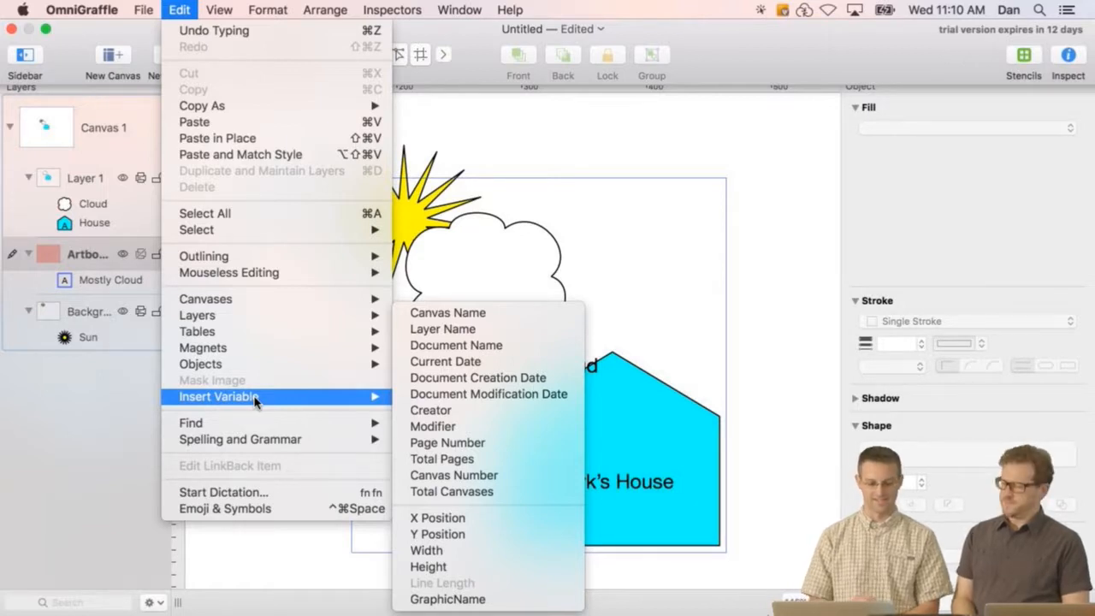
{"action": "left_click", "coordinate": [272, 567]}
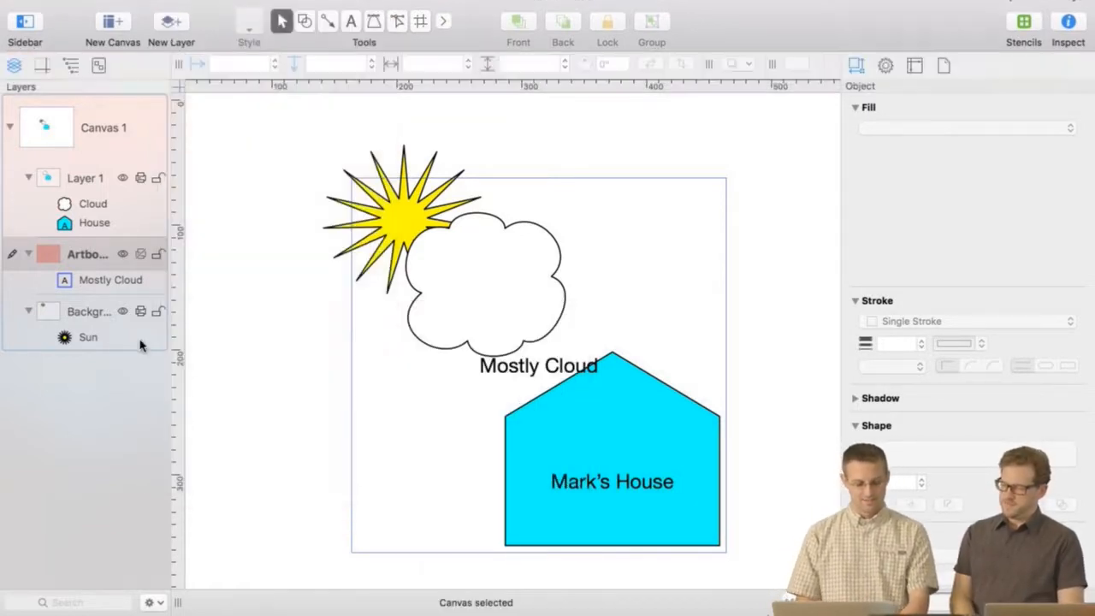
- Correct the artboard rectangle's name to "Mostly Cloudy" and select the rectangle on the canvas
{"action": "left_click", "coordinate": [134, 284]}
{"action": "left_click", "coordinate": [134, 283]}
{"action": "key", "text": "Right"}
{"action": "type", "text": "y"}
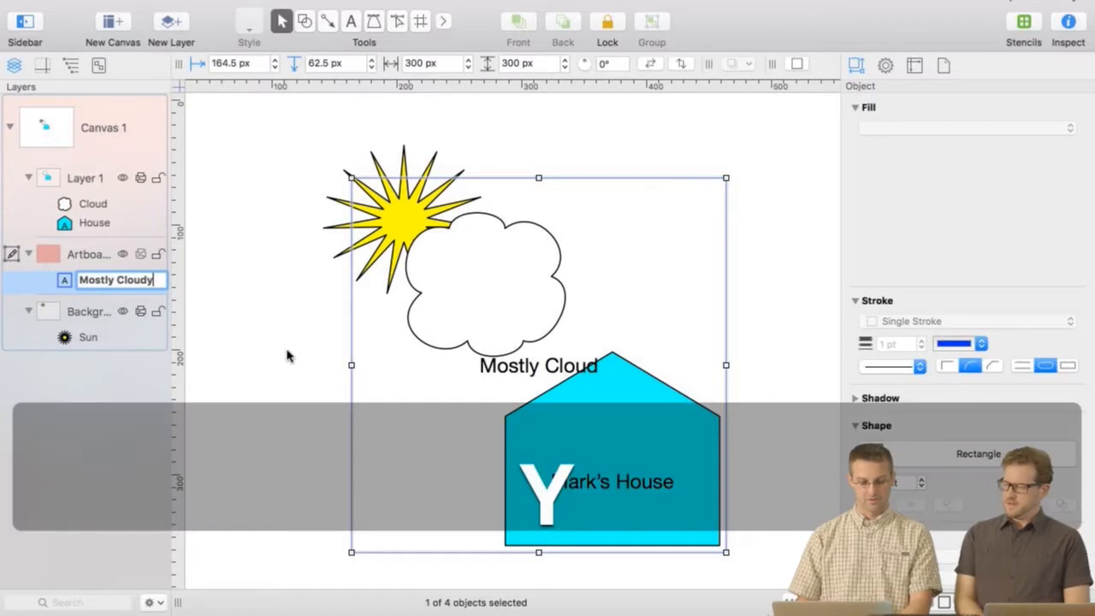
{"action": "left_click", "coordinate": [288, 356]}
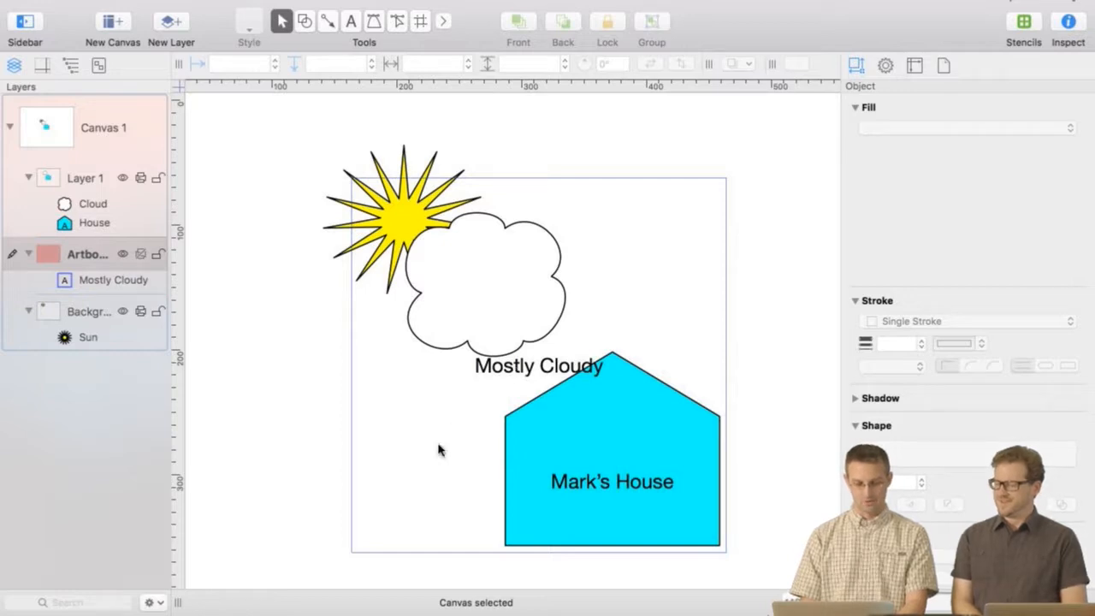
{"action": "left_click", "coordinate": [352, 431]}
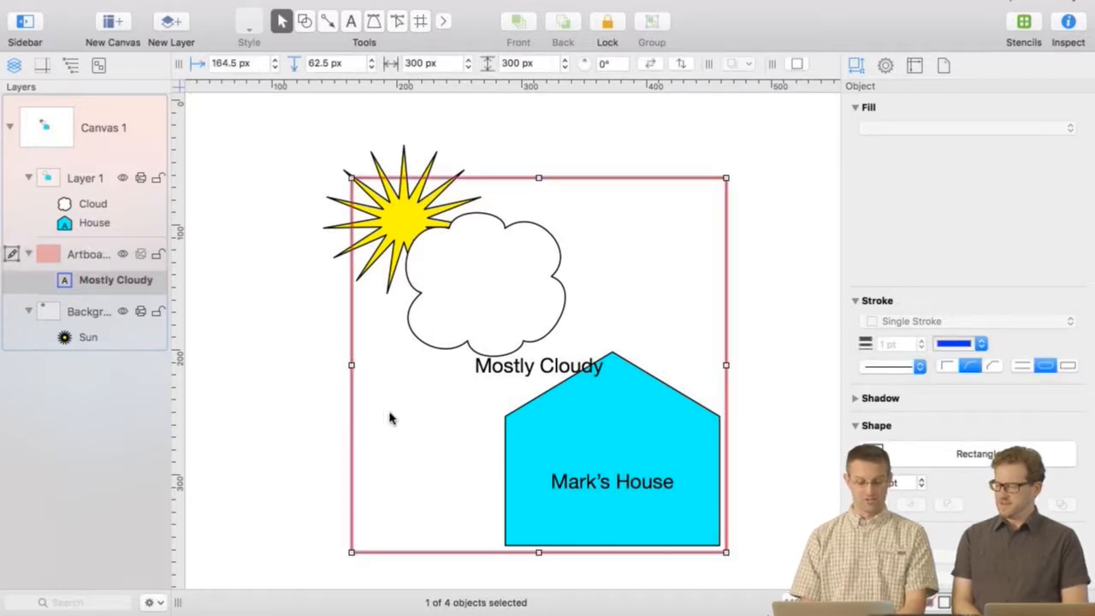
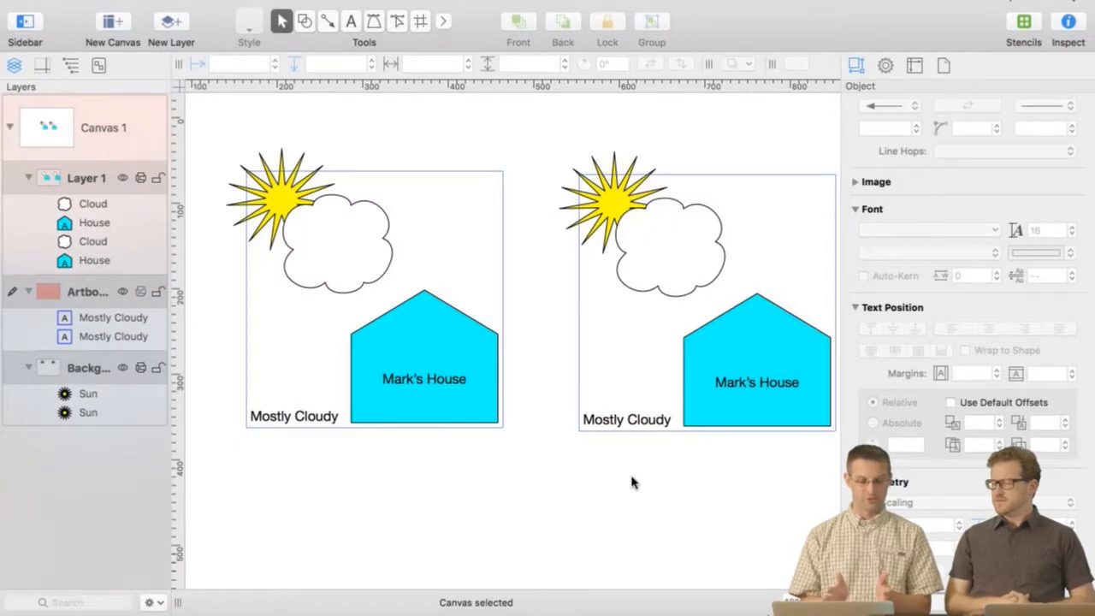
- Undo the last duplication and place a new copy of the artboard with its sun, cloud and house to the right of the original
{"action": "key", "text": "super+z"}
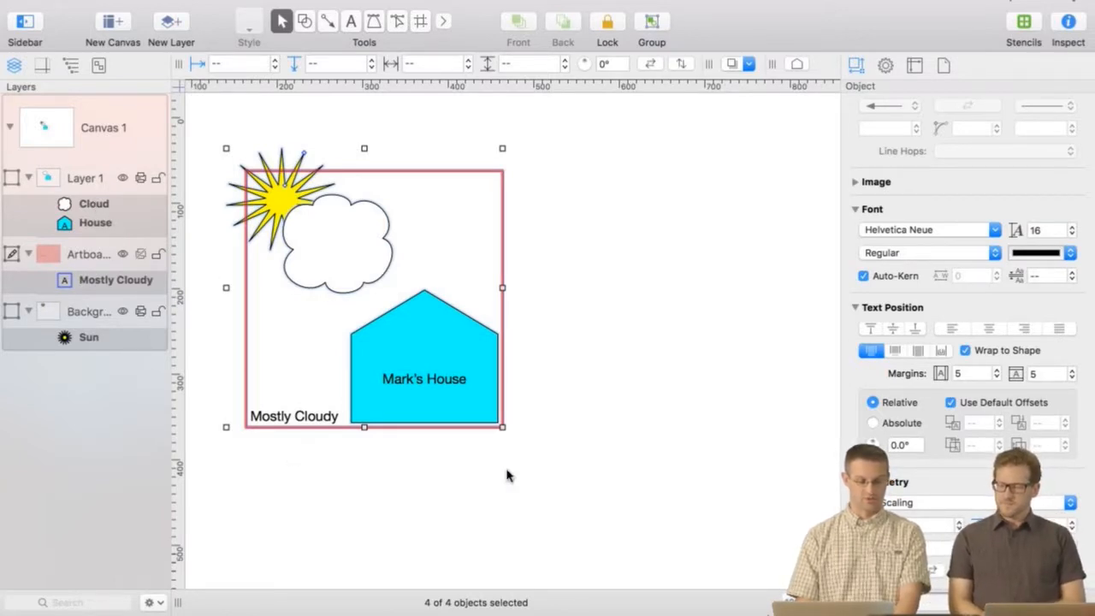
{"action": "key", "text": "alt"}
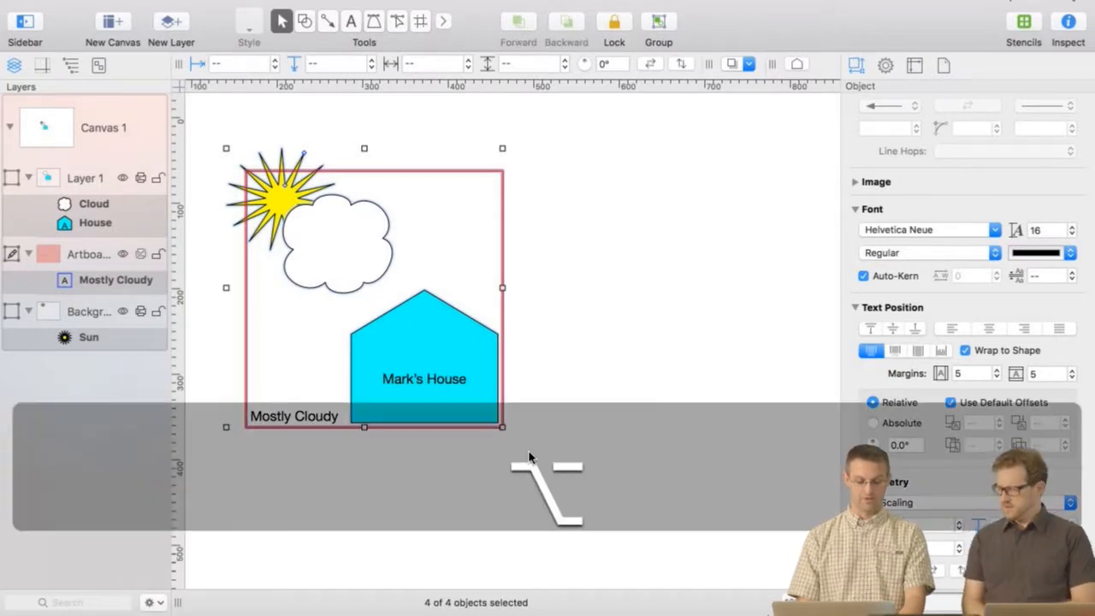
{"action": "left_click_drag", "start_coordinate": [438, 427], "coordinate": [749, 436]}
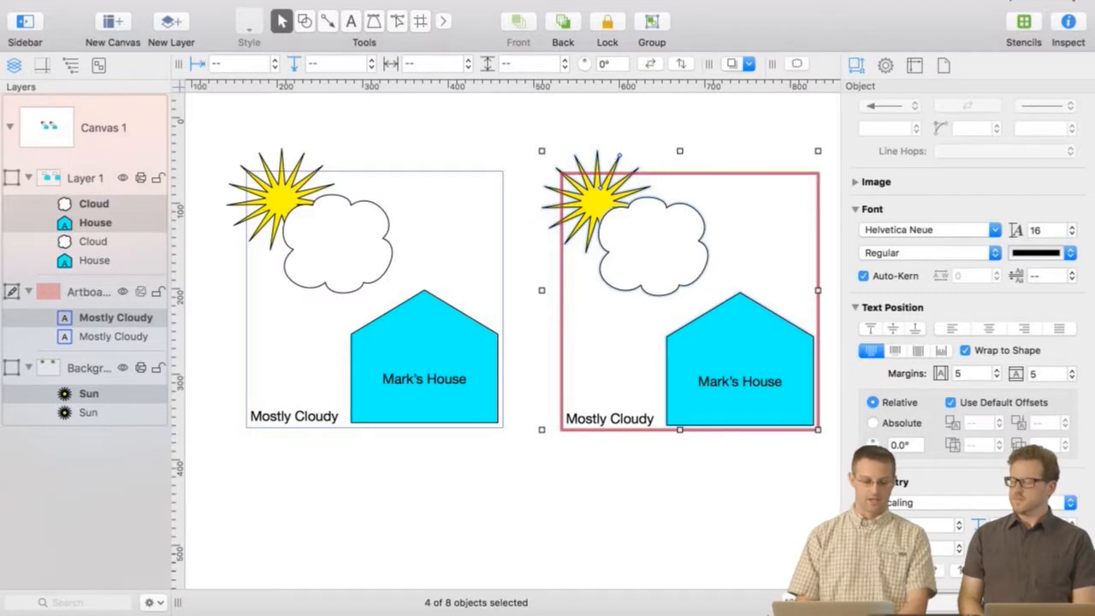
{"action": "left_click", "coordinate": [177, 9]}
{"action": "mouse_move", "coordinate": [143, 9]}
{"action": "mouse_move", "coordinate": [178, 9]}
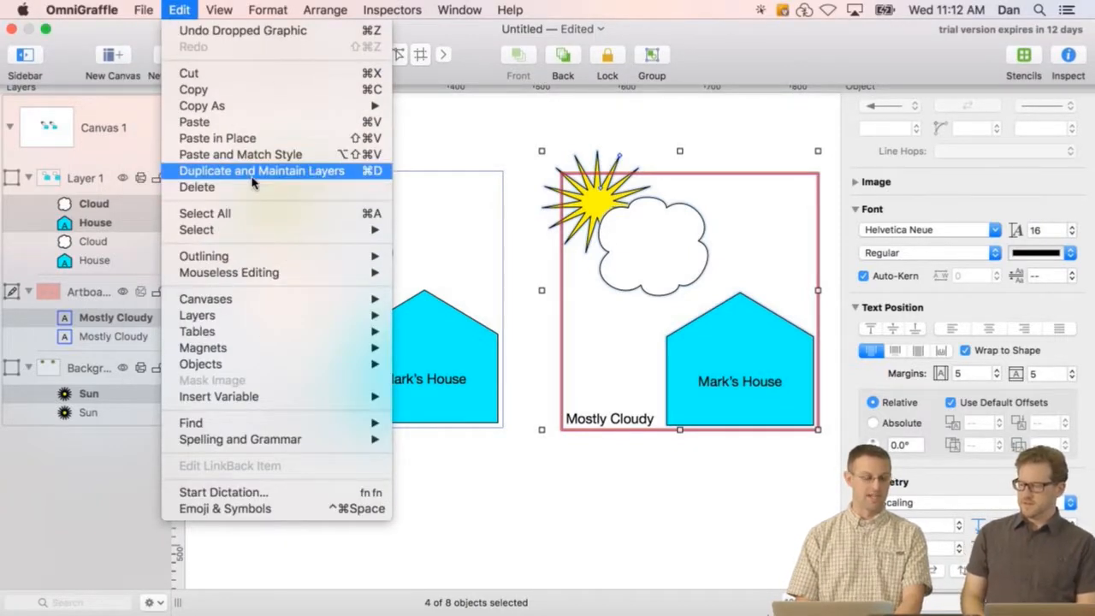
{"action": "left_click", "coordinate": [542, 500]}
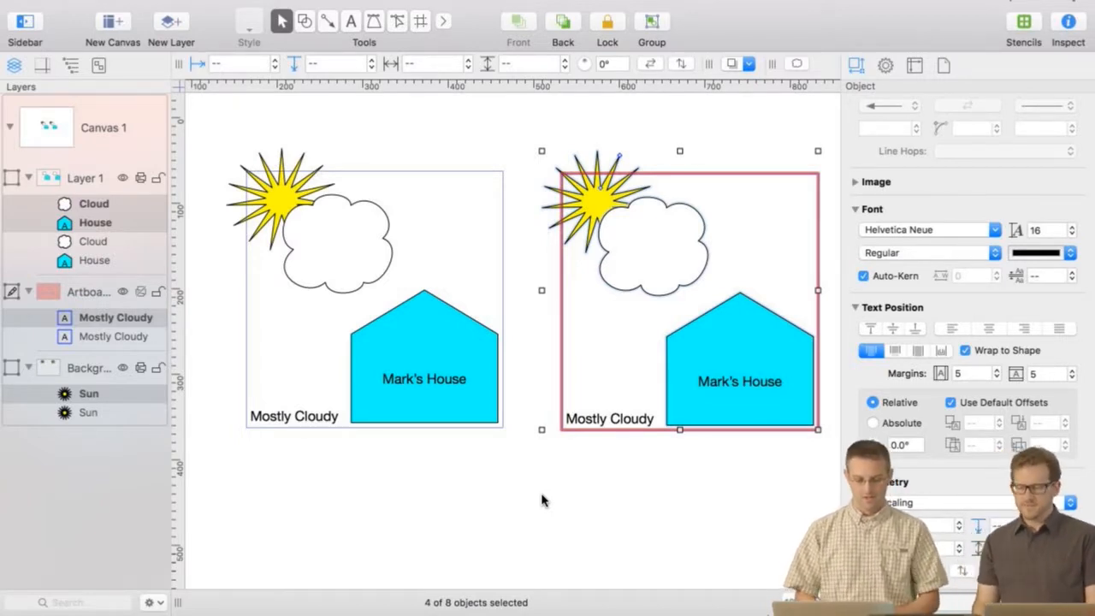
- Move only the copied scene's cloud left to about x 491, y 94 px, so it overlaps the artboard's left edge
{"action": "left_click", "coordinate": [610, 458]}
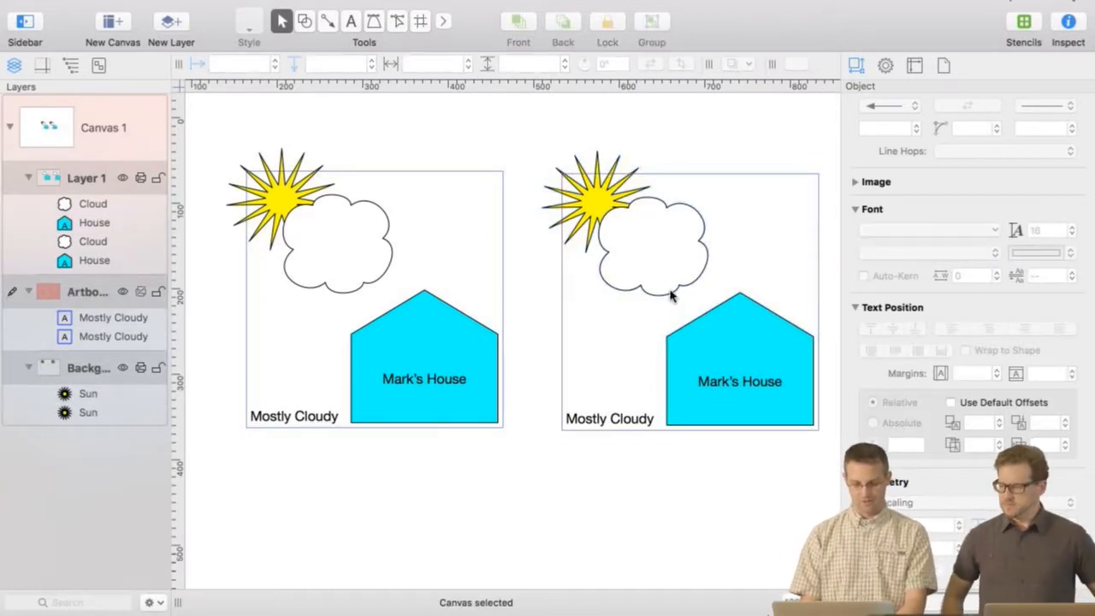
{"action": "left_click", "coordinate": [644, 259]}
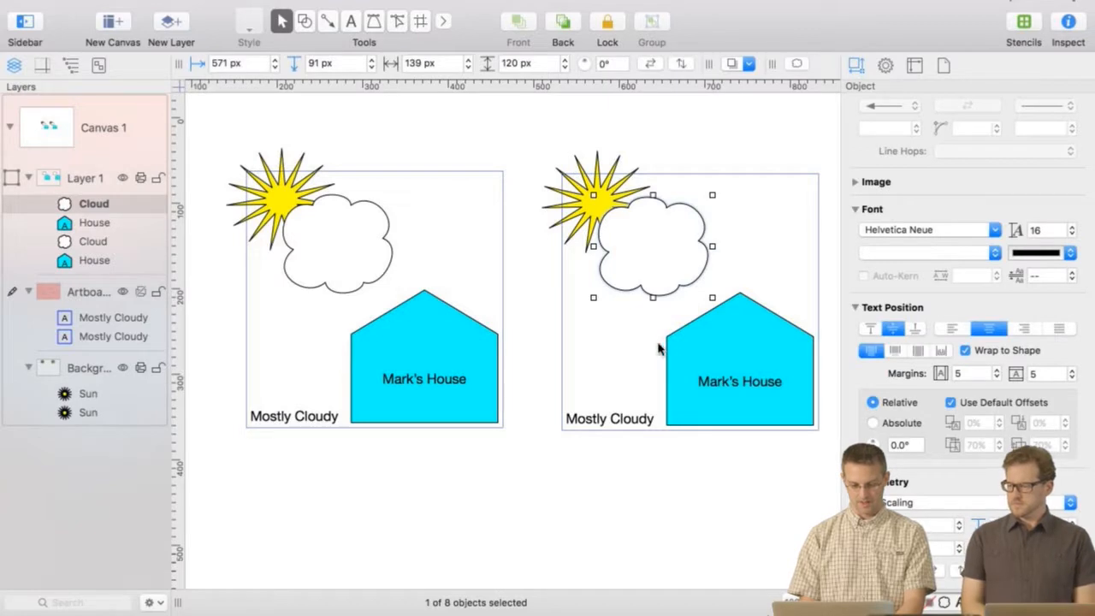
{"action": "left_click_drag", "start_coordinate": [657, 248], "coordinate": [589, 251]}
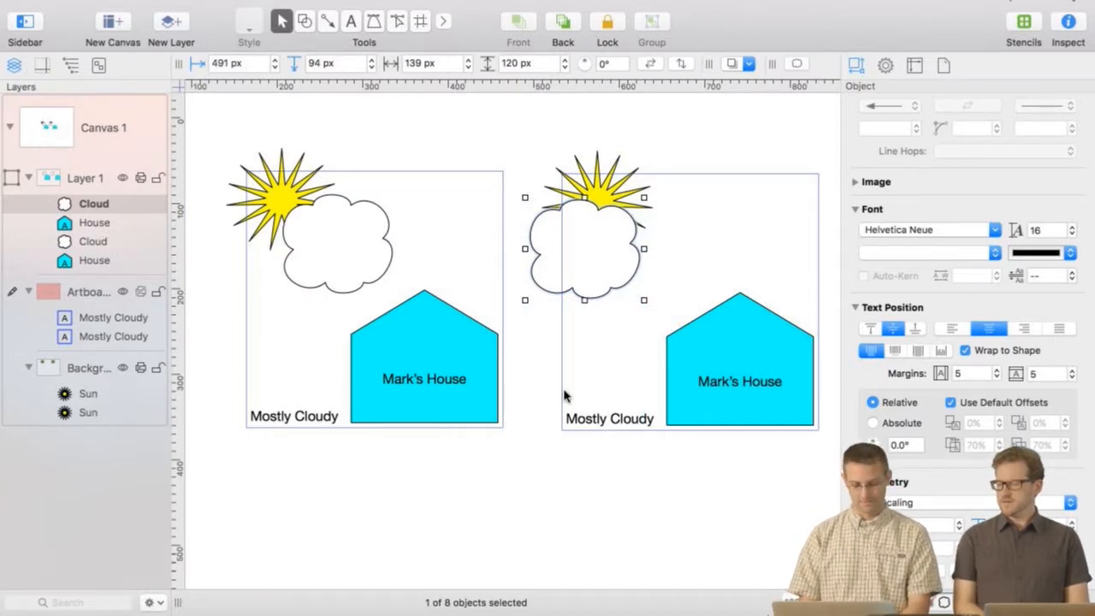
- Rename the copied artboard rectangle "Partly Cloudy" in the layer list
{"action": "left_click", "coordinate": [583, 421]}
{"action": "double_click", "coordinate": [98, 319]}
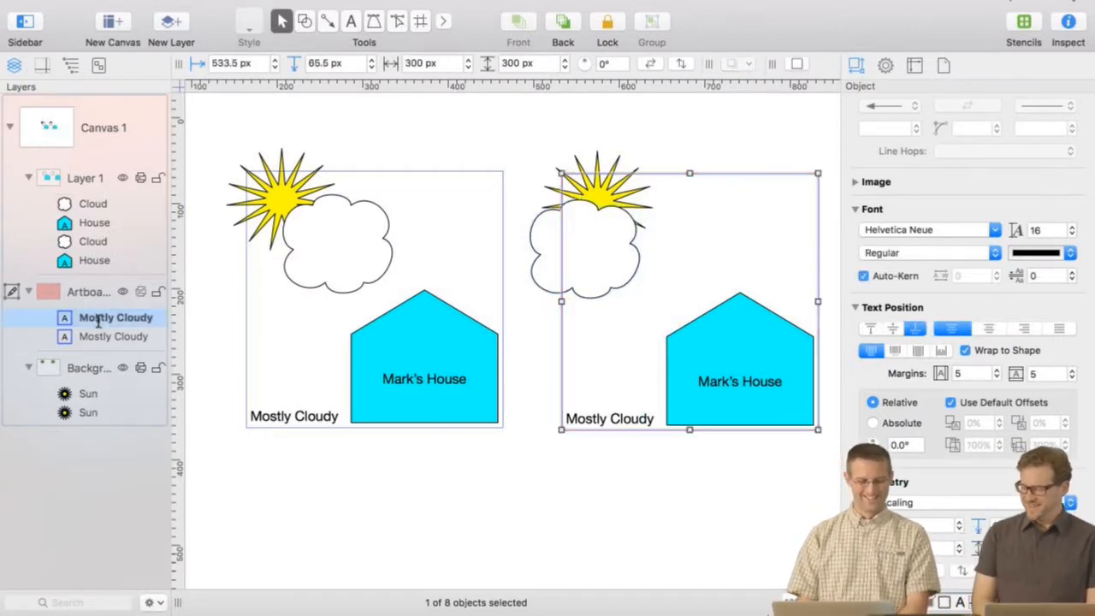
{"action": "double_click", "coordinate": [97, 318]}
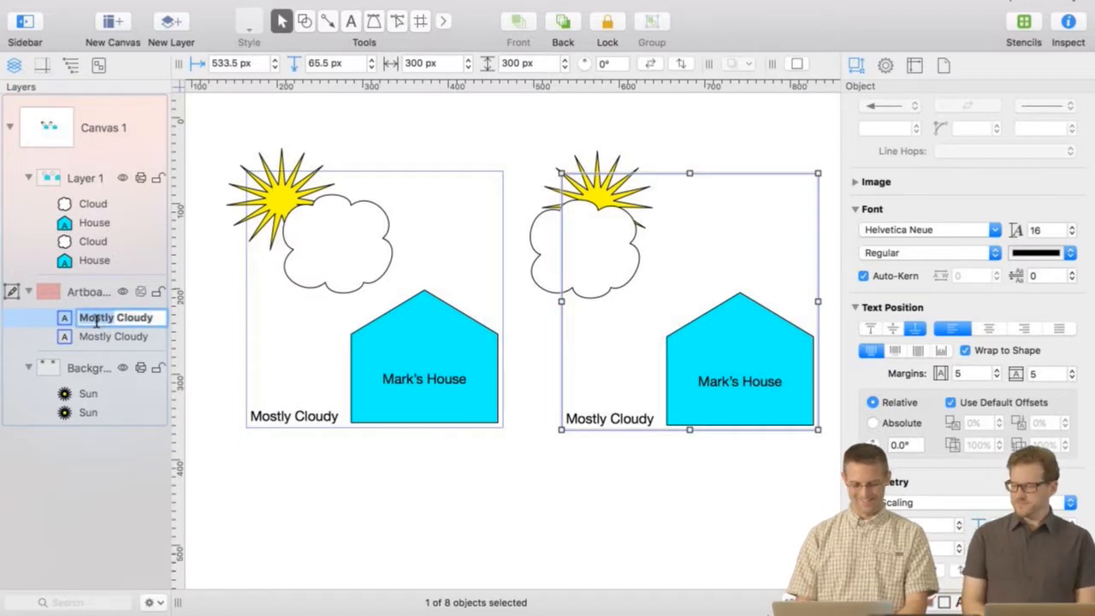
{"action": "type", "text": "Partl"}
{"action": "type", "text": "y"}
{"action": "key", "text": "Return"}
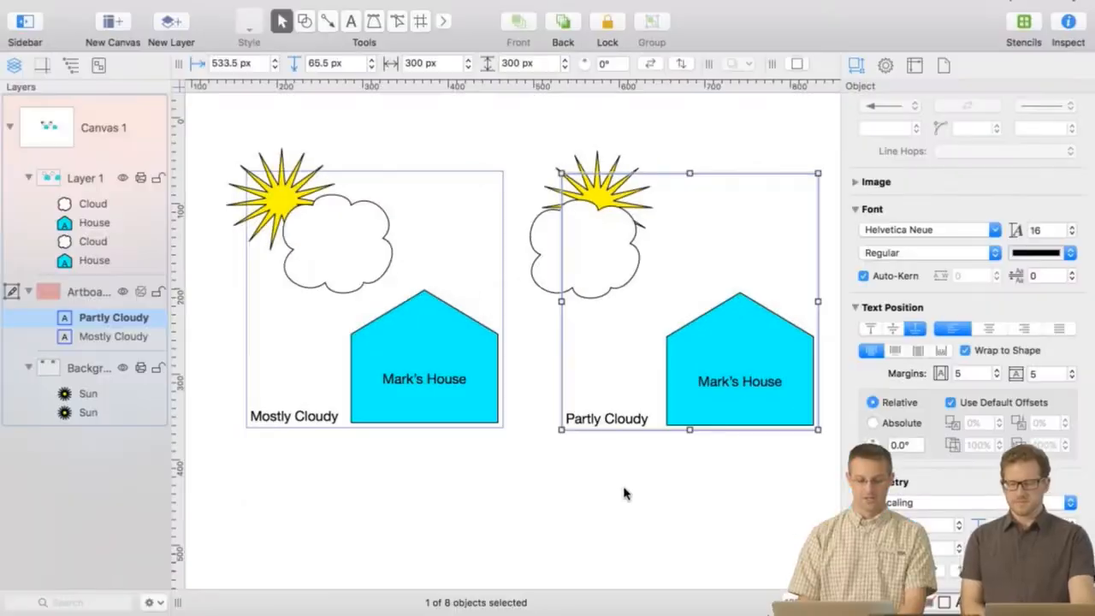
- Zoom to the Mostly Cloudy artboard selected in the layer list, and zoom back out until both artboards fit in view
{"action": "scroll", "coordinate": [650, 614], "scroll_direction": "right", "scroll_amount": 5}
{"action": "scroll", "coordinate": [623, 494], "scroll_direction": "right", "scroll_amount": 10}
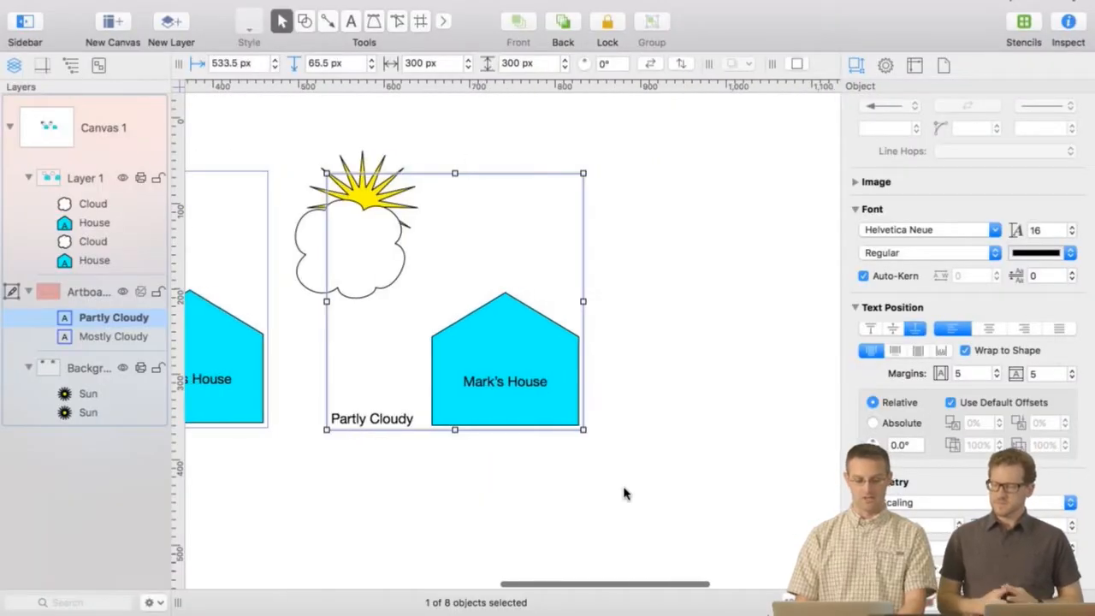
{"action": "scroll", "coordinate": [624, 494], "scroll_direction": "right", "scroll_amount": 3}
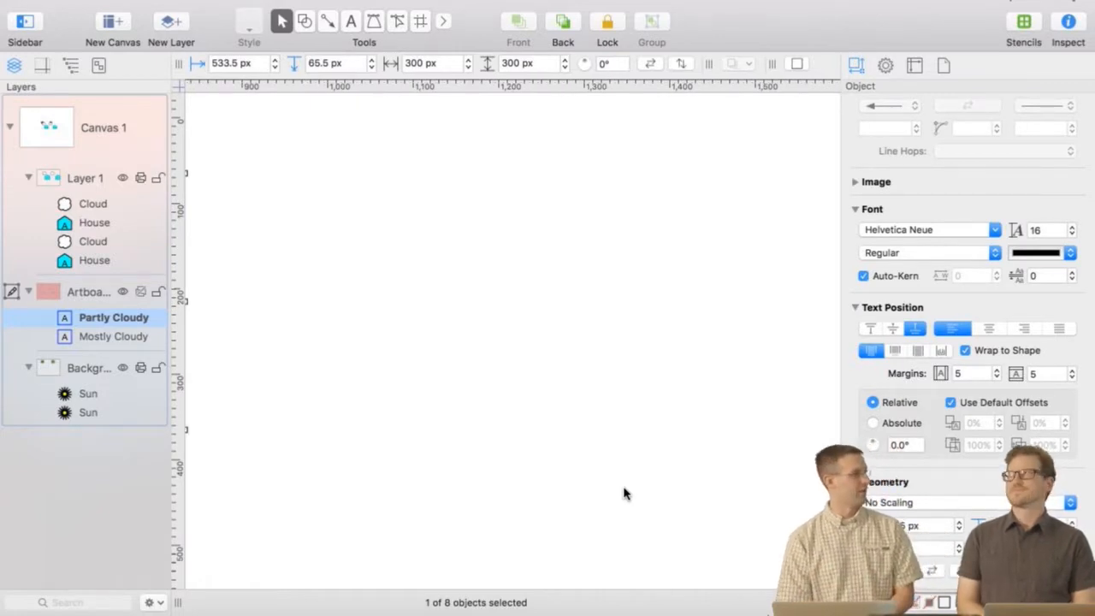
{"action": "left_click", "coordinate": [99, 338]}
{"action": "right_click", "coordinate": [99, 339]}
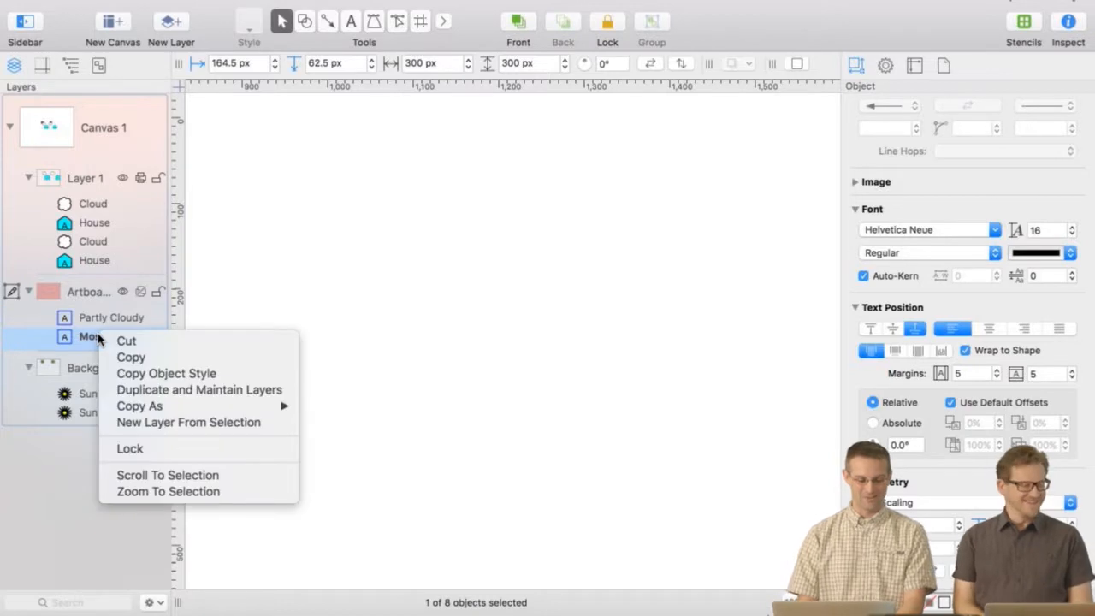
{"action": "left_click", "coordinate": [167, 491]}
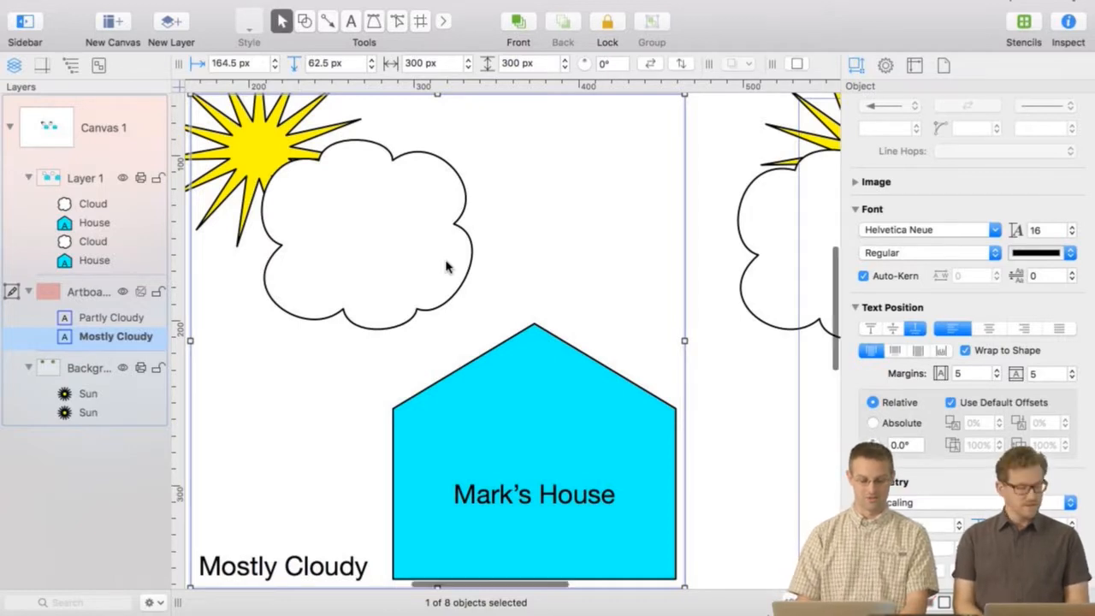
{"action": "scroll", "coordinate": [447, 265], "scroll_direction": "left", "scroll_amount": 3}
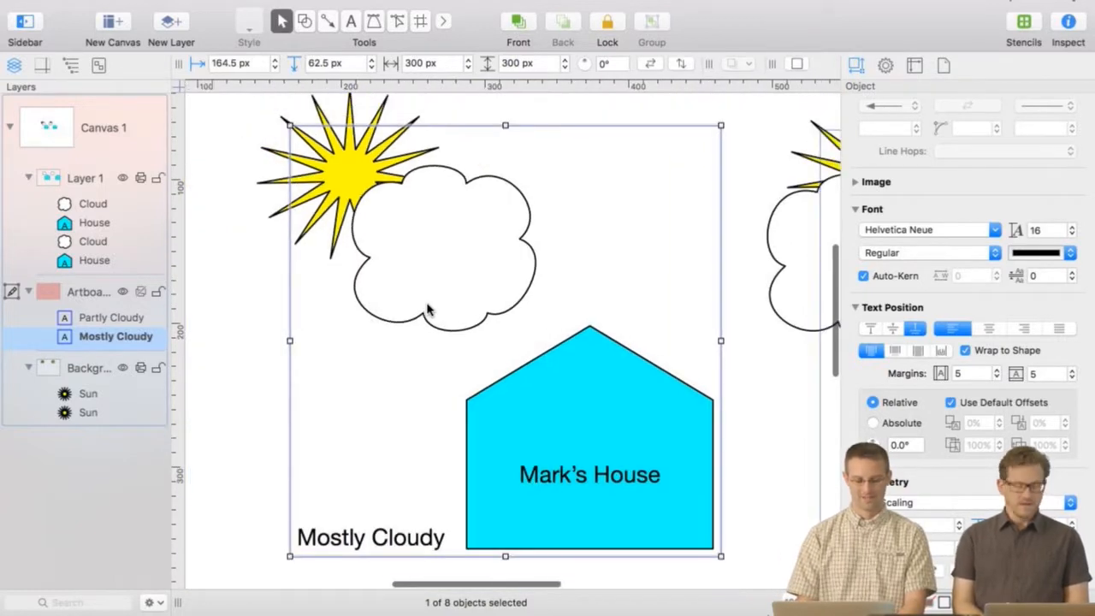
{"action": "key", "text": "alt+super+0"}
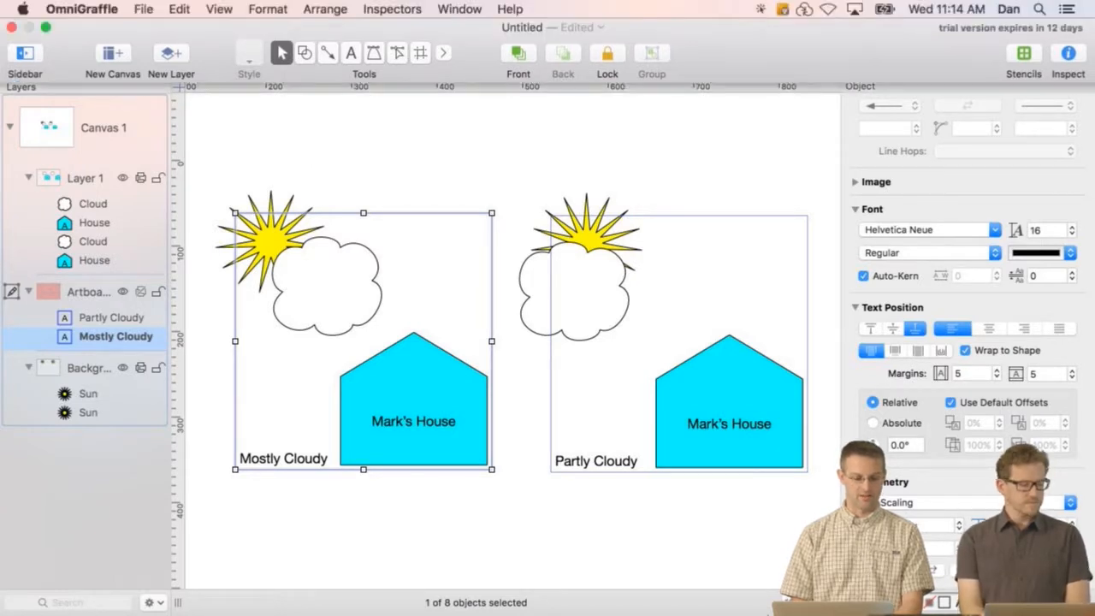
- Open the PNG export for the entire document and preview the images of both artboards
{"action": "left_click", "coordinate": [144, 9]}
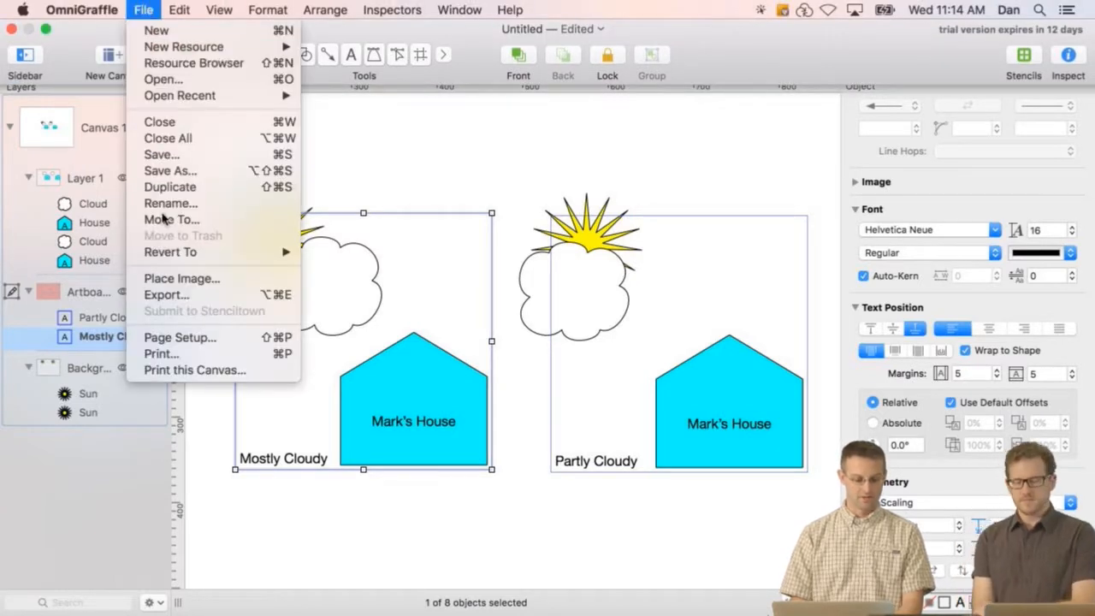
{"action": "left_click", "coordinate": [182, 300]}
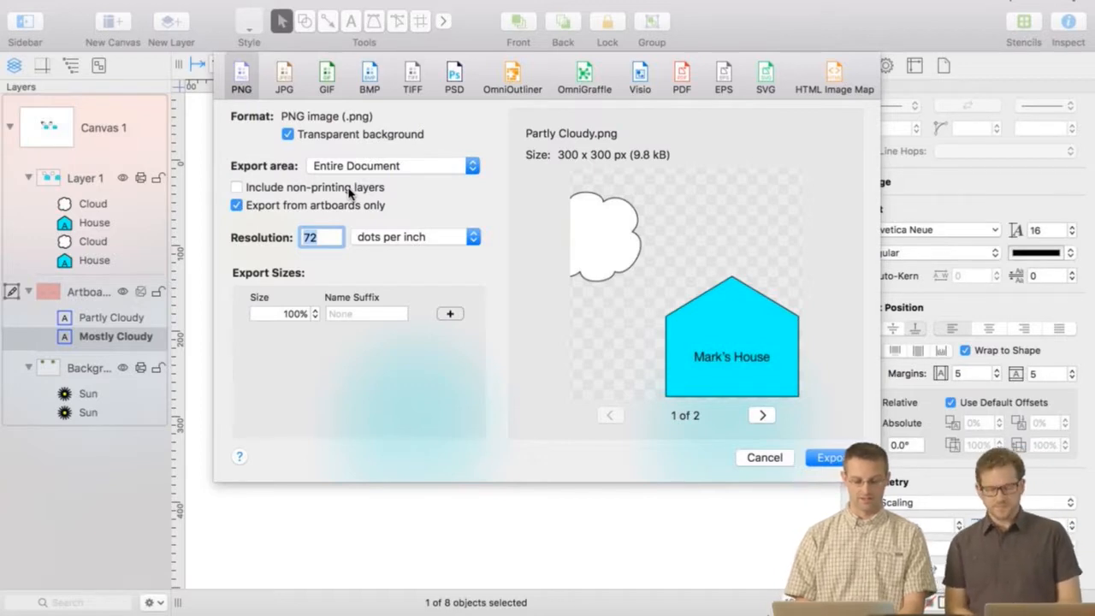
{"action": "left_click", "coordinate": [325, 134]}
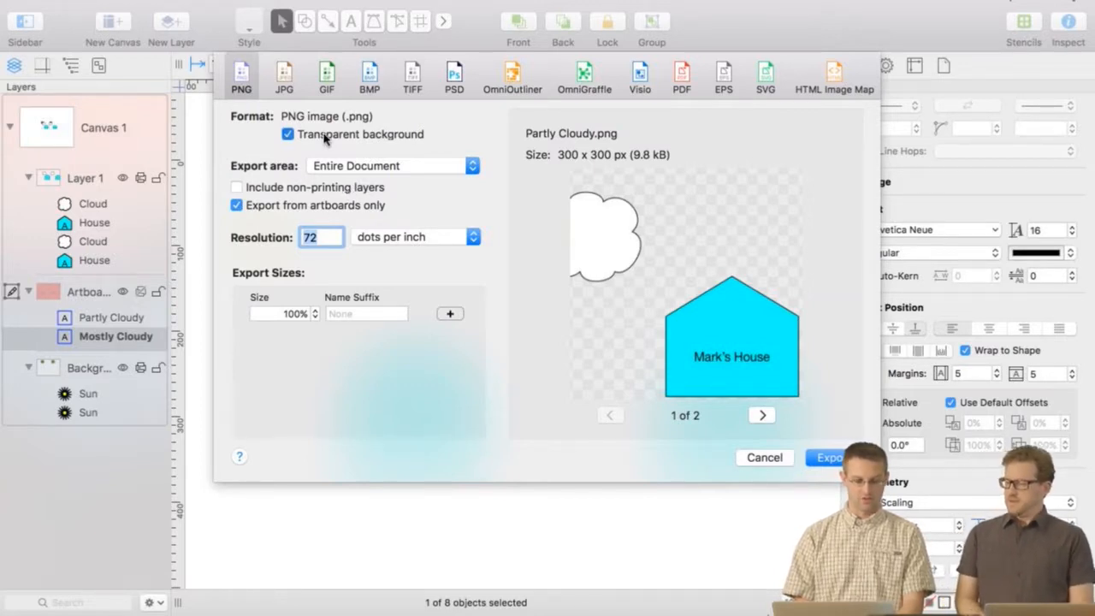
{"action": "left_click", "coordinate": [325, 134]}
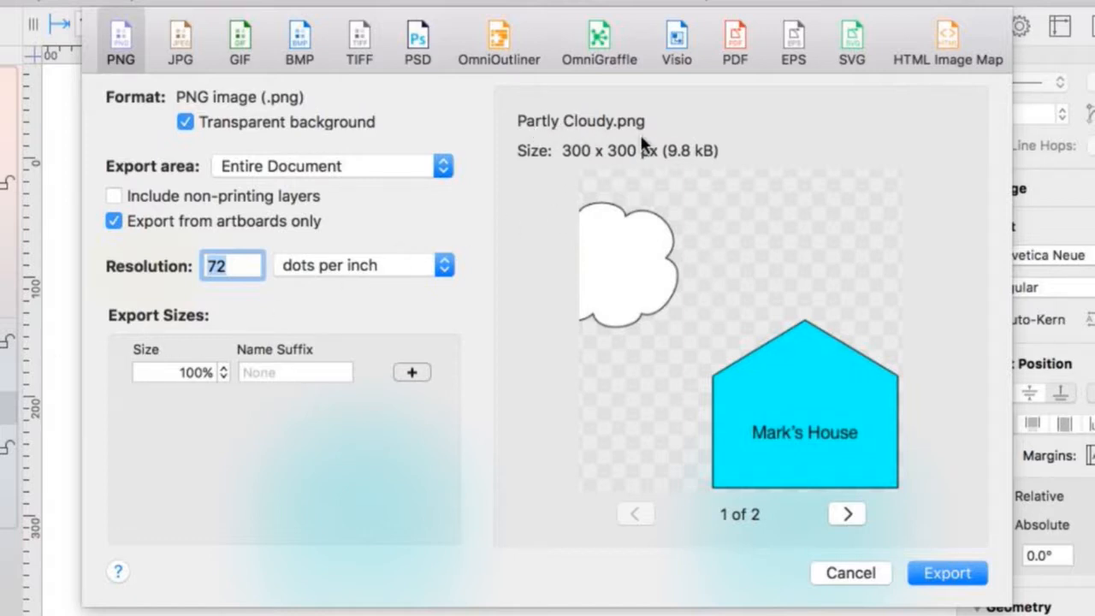
{"action": "left_click", "coordinate": [848, 514]}
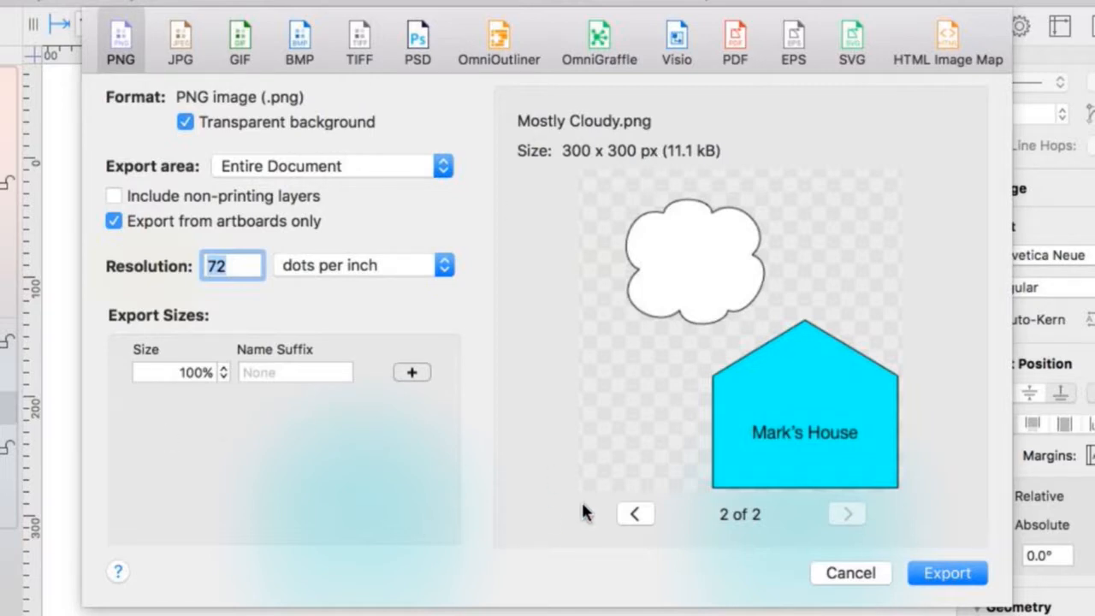
{"action": "left_click", "coordinate": [404, 372]}
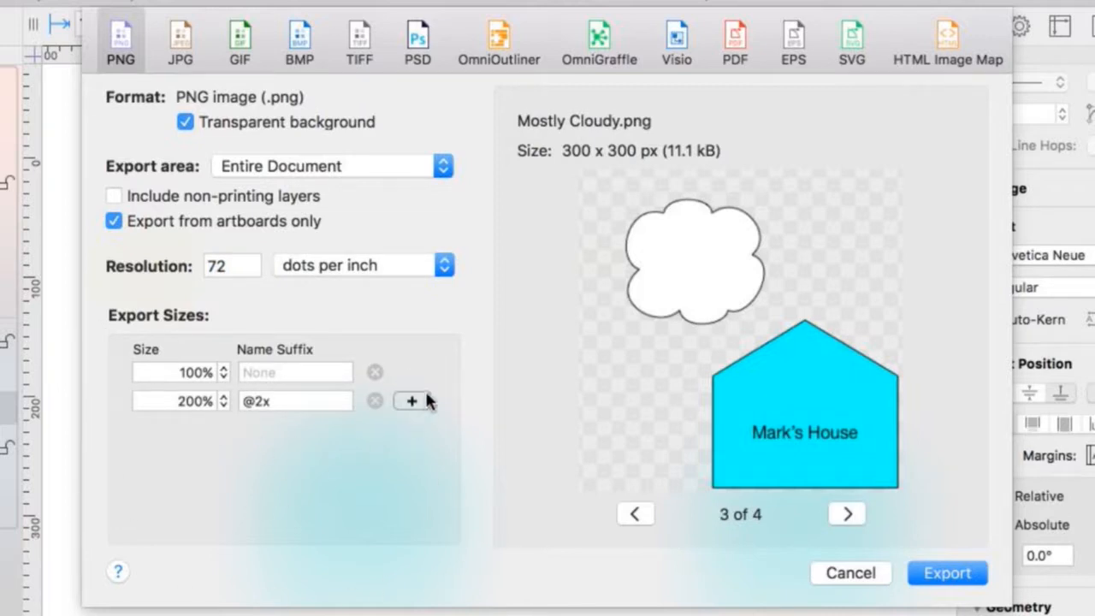
{"action": "left_click", "coordinate": [408, 402]}
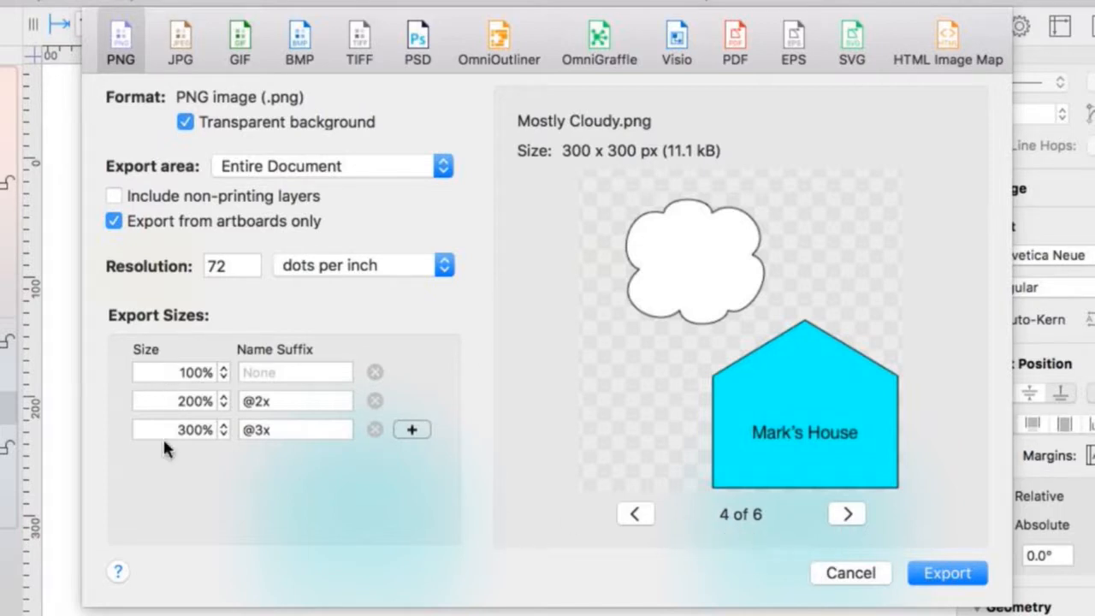
{"action": "left_click", "coordinate": [847, 514]}
{"action": "left_click", "coordinate": [846, 514]}
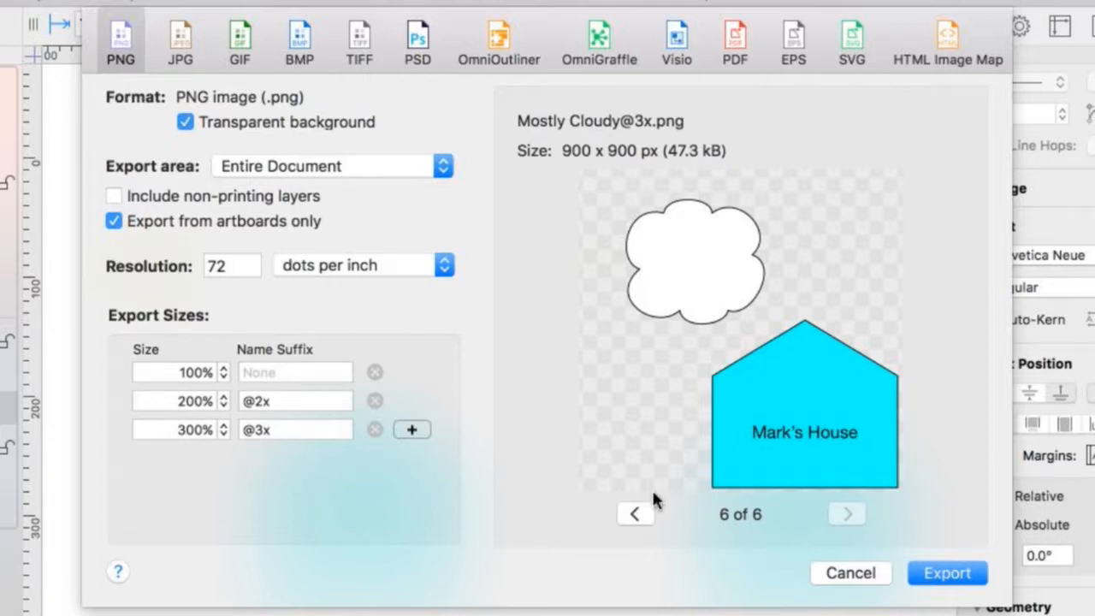
{"action": "left_click", "coordinate": [634, 514]}
{"action": "left_click", "coordinate": [633, 514]}
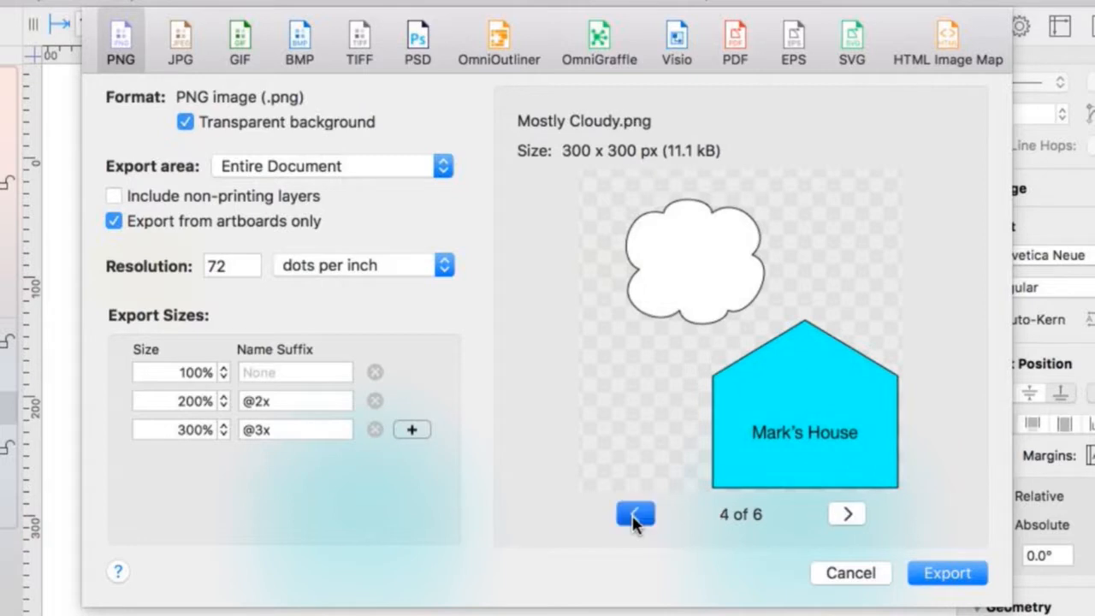
{"action": "left_click", "coordinate": [633, 514]}
{"action": "left_click", "coordinate": [634, 514]}
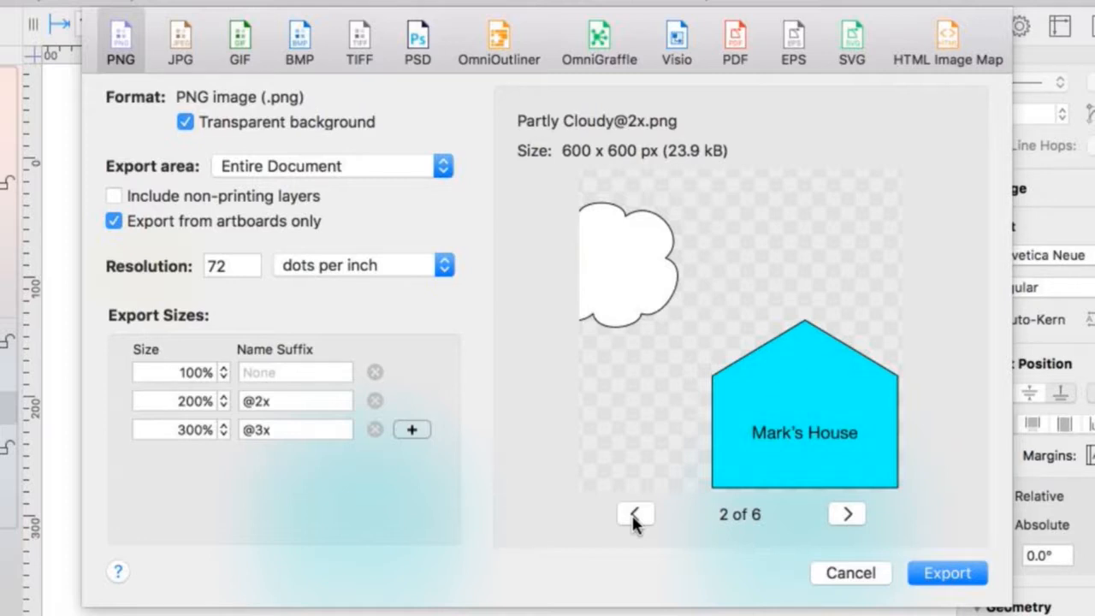
- Change the 200% export size's name suffix to "_larger", check the previewed file names, and cancel the export
{"action": "left_click", "coordinate": [298, 399]}
{"action": "type", "text": "_larger"}
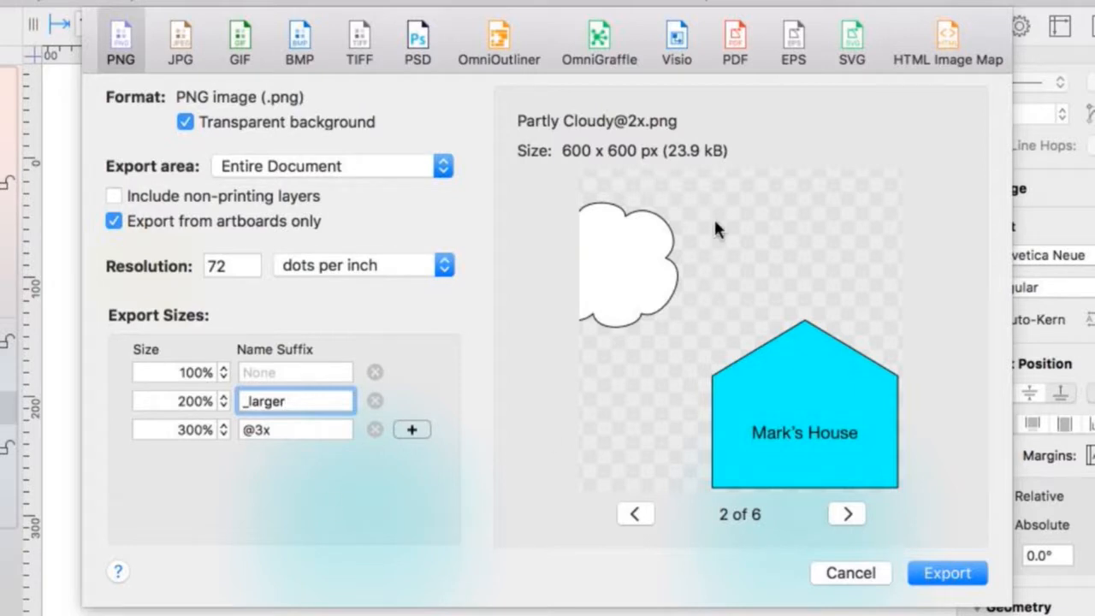
{"action": "key", "text": "Return"}
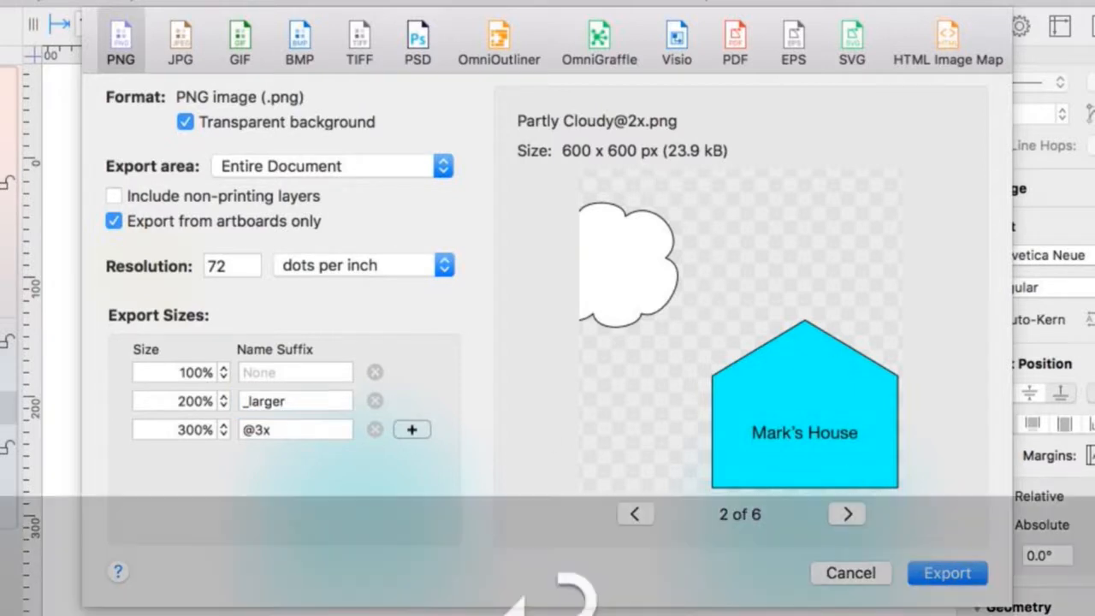
{"action": "left_click", "coordinate": [846, 514]}
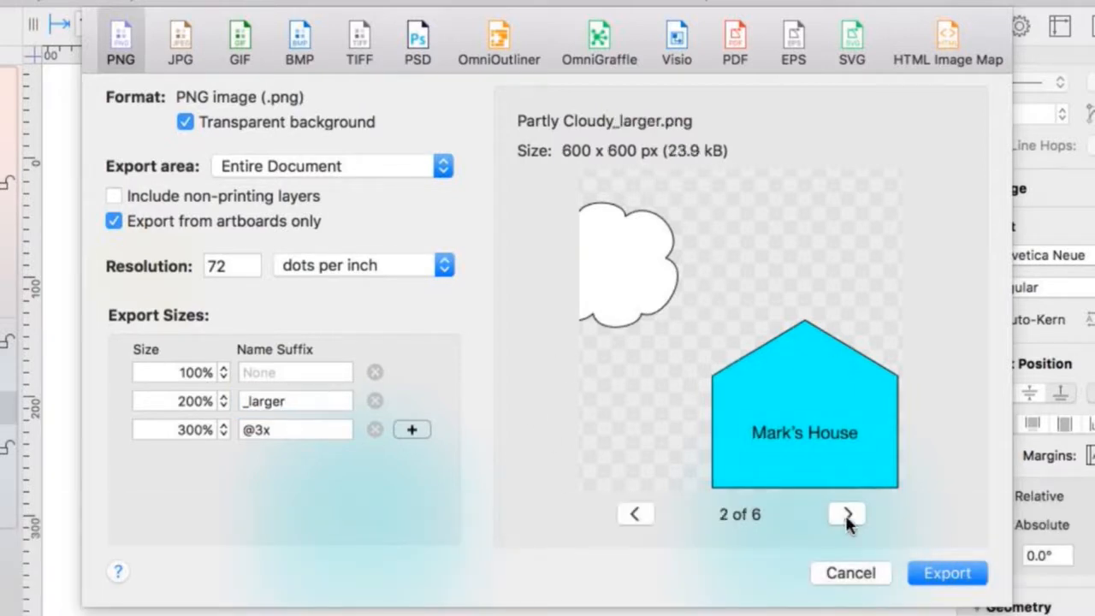
{"action": "left_click", "coordinate": [847, 514]}
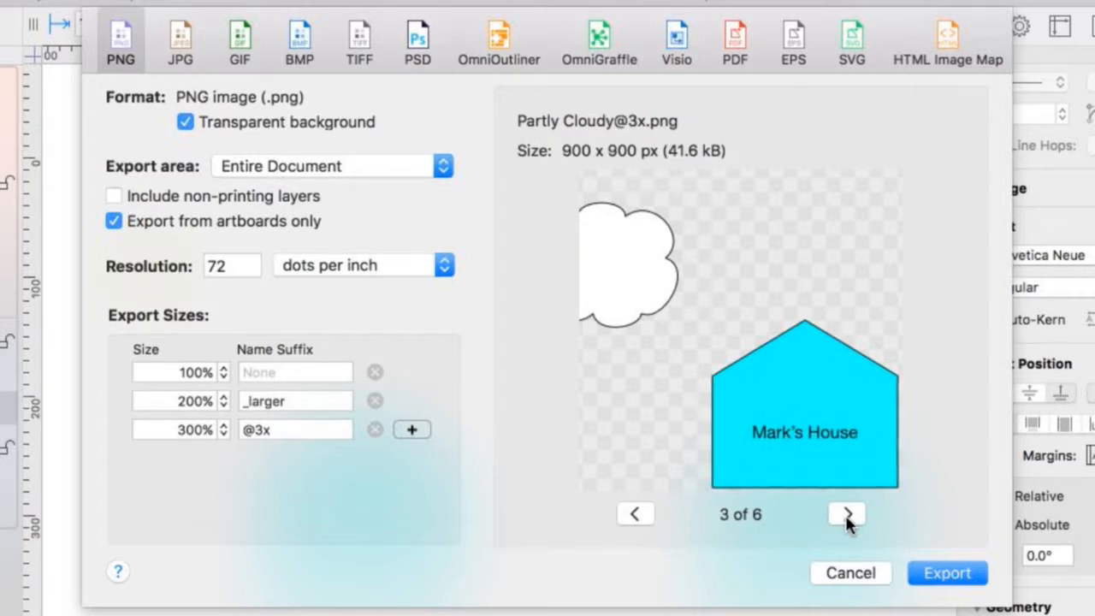
{"action": "left_click", "coordinate": [851, 573]}
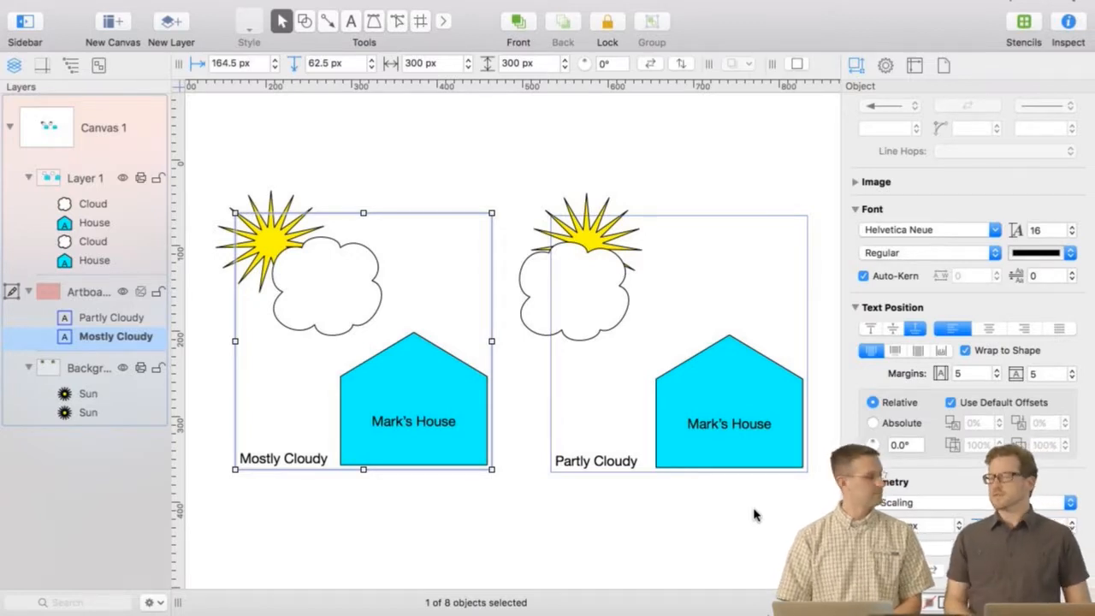
- Switch to the Tab Navigation canvas document and make an artboard around the Full Width dialog mock-up, excluding its heading and the icon note
{"action": "key", "text": "ctrl+Right"}
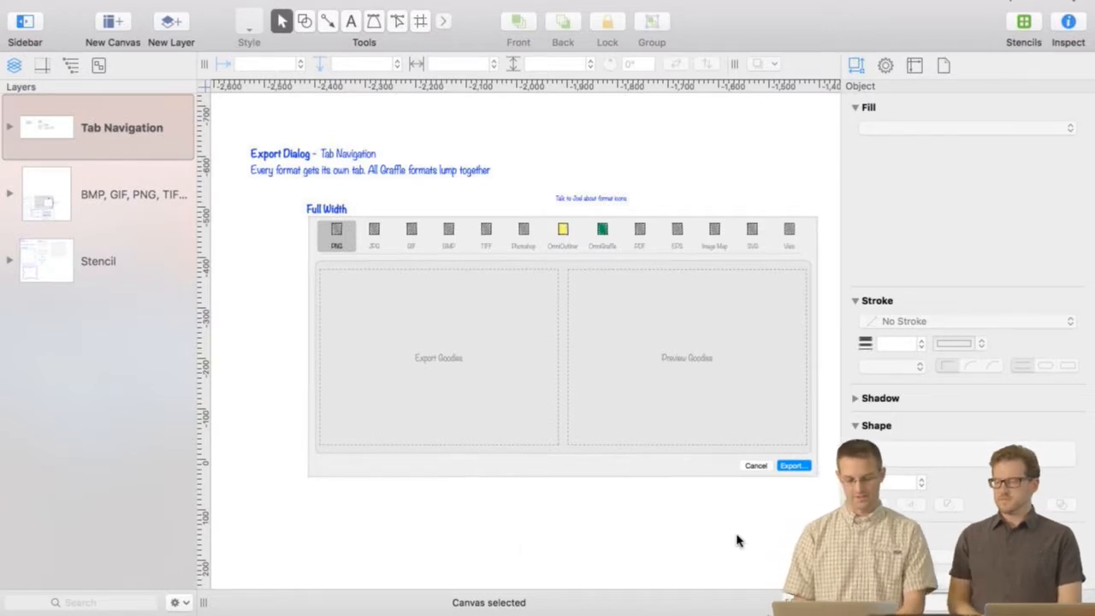
{"action": "scroll", "coordinate": [743, 523], "scroll_direction": "right", "scroll_amount": 2}
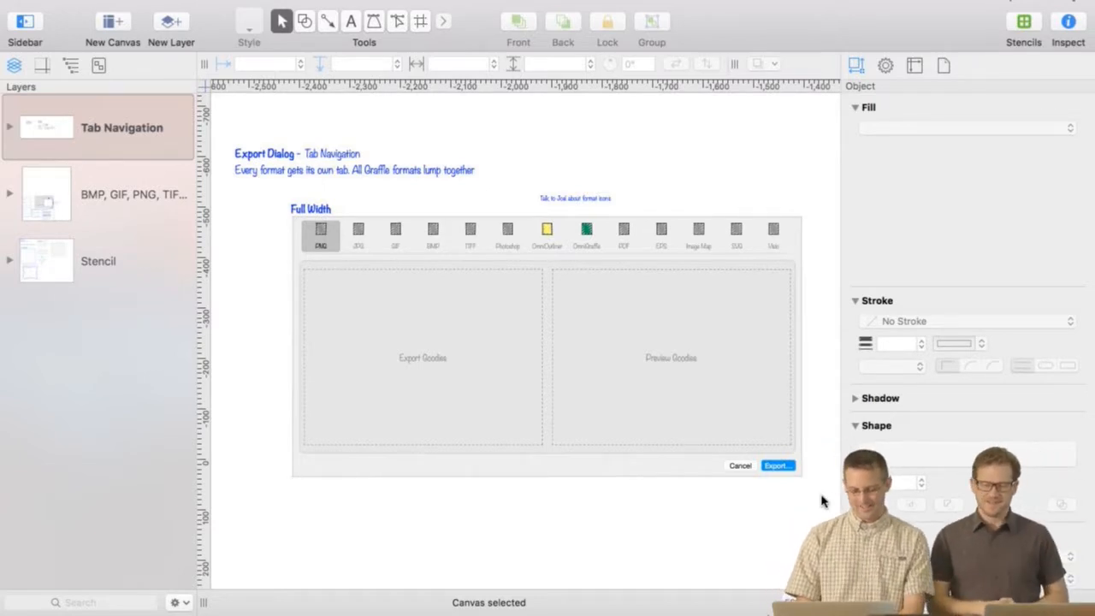
{"action": "left_click_drag", "start_coordinate": [822, 494], "coordinate": [249, 201]}
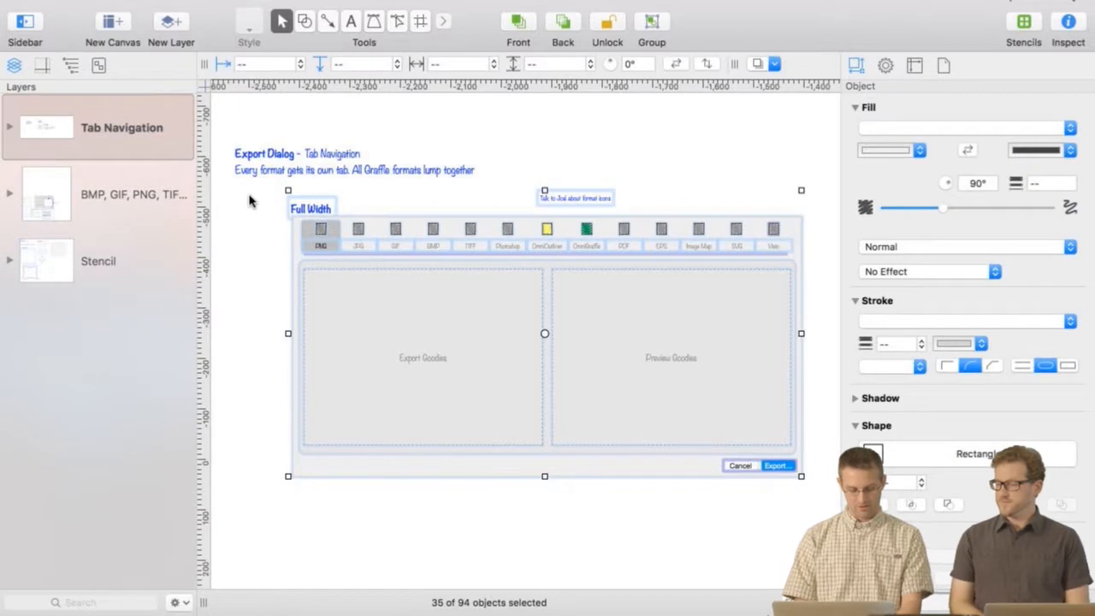
{"action": "left_click", "coordinate": [312, 210], "text": "super"}
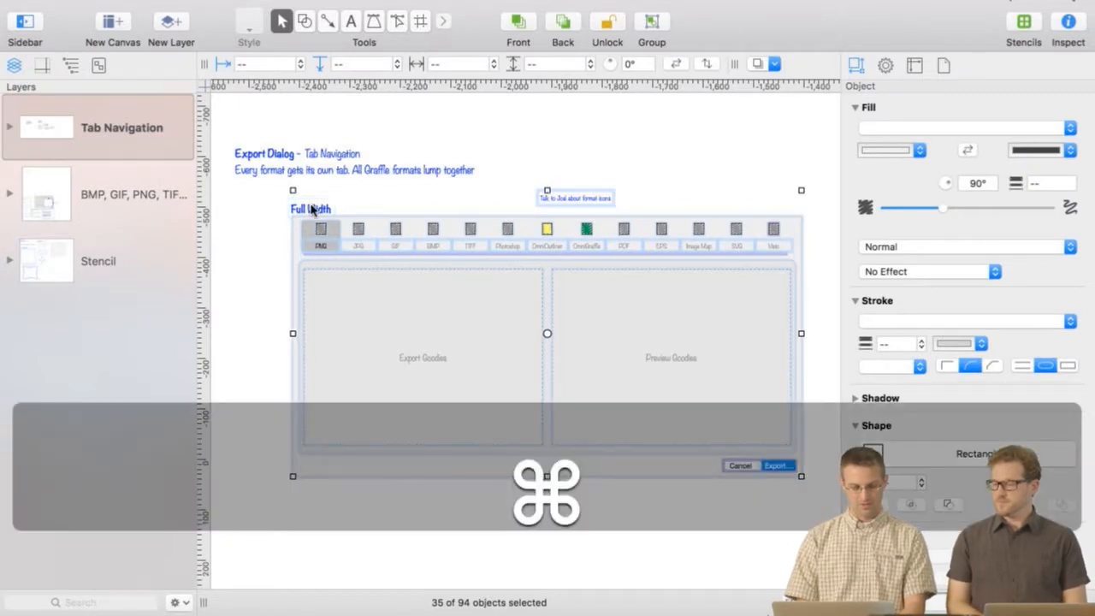
{"action": "left_click", "coordinate": [588, 198], "text": "super"}
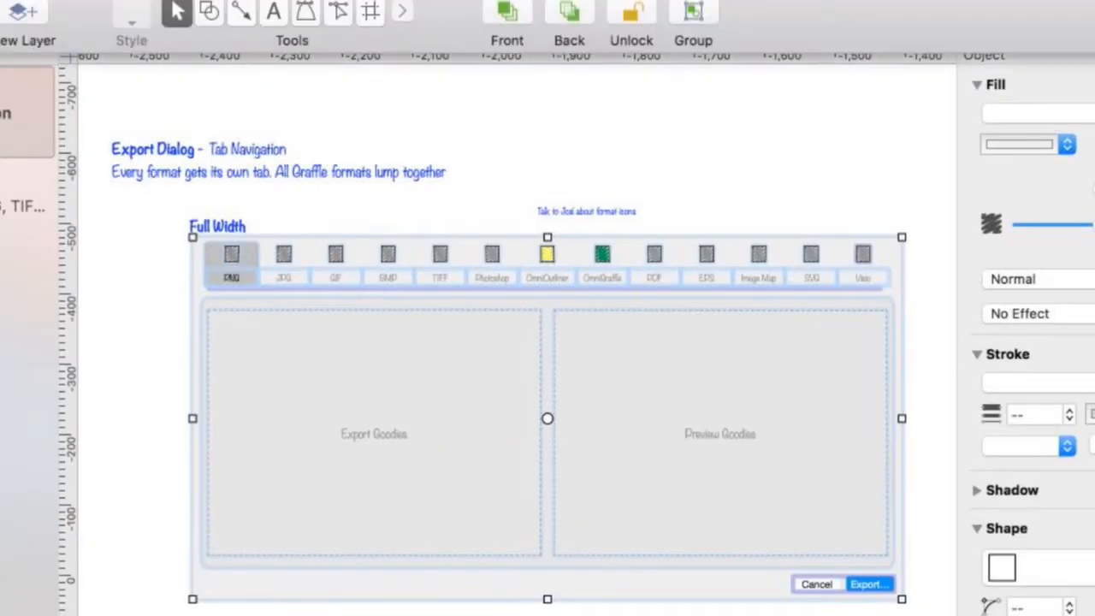
{"action": "left_click", "coordinate": [319, 9]}
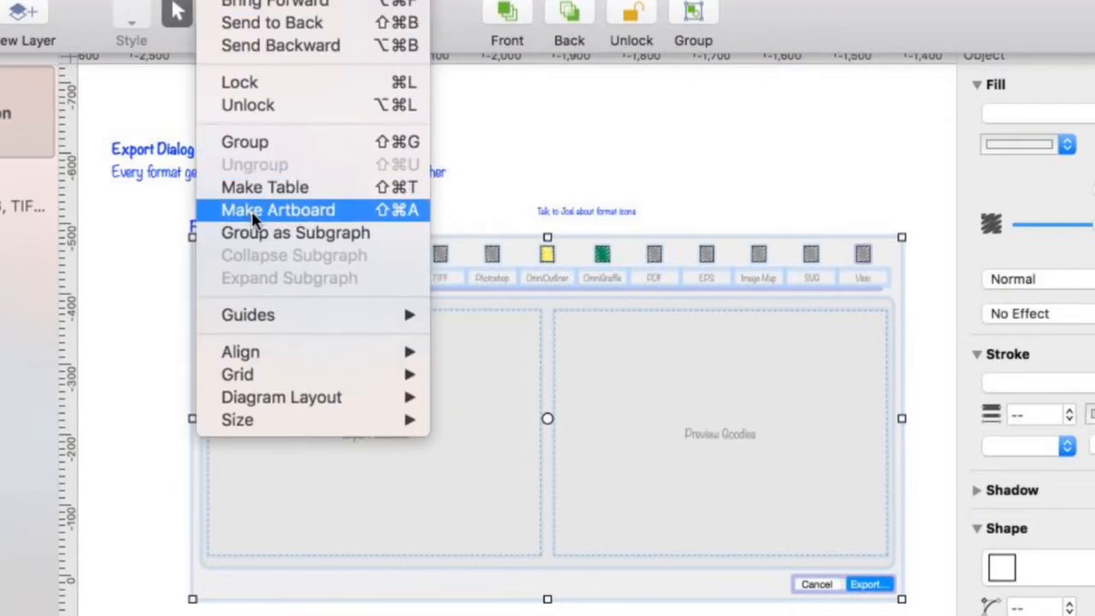
{"action": "left_click", "coordinate": [278, 209]}
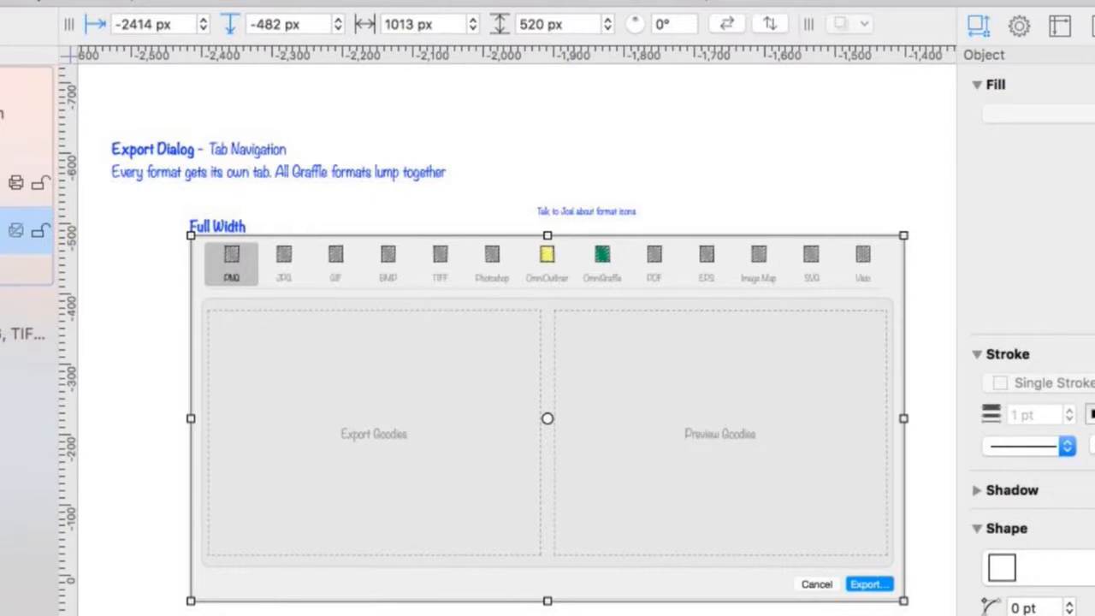
{"action": "key", "text": "Escape"}
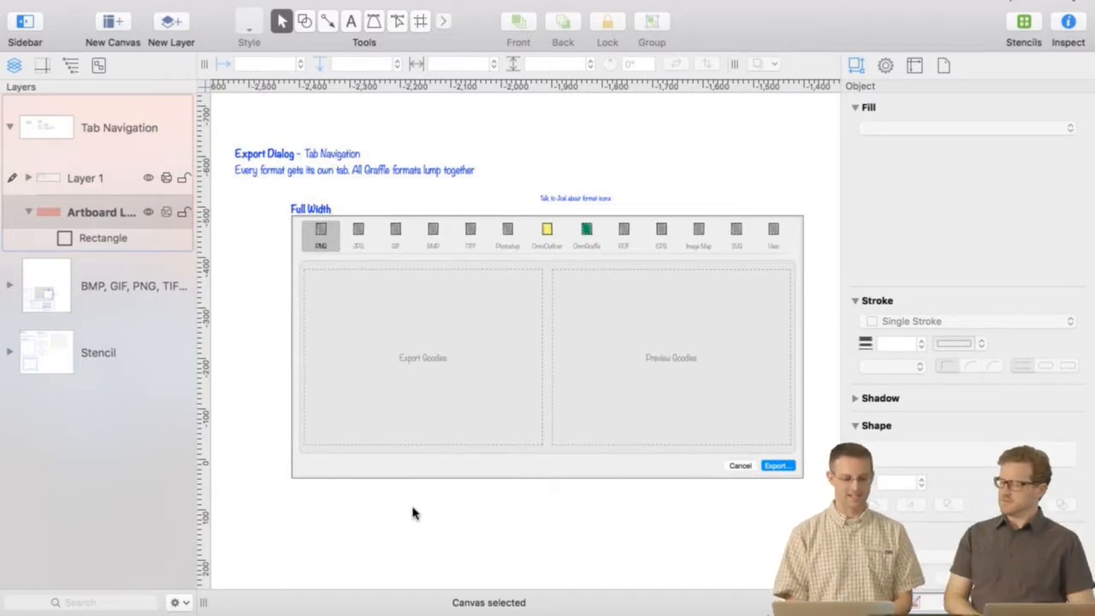
- Select the dialog mock-up's artboard rectangle in the layer list and examine its outline on the canvas
{"action": "left_click", "coordinate": [107, 241]}
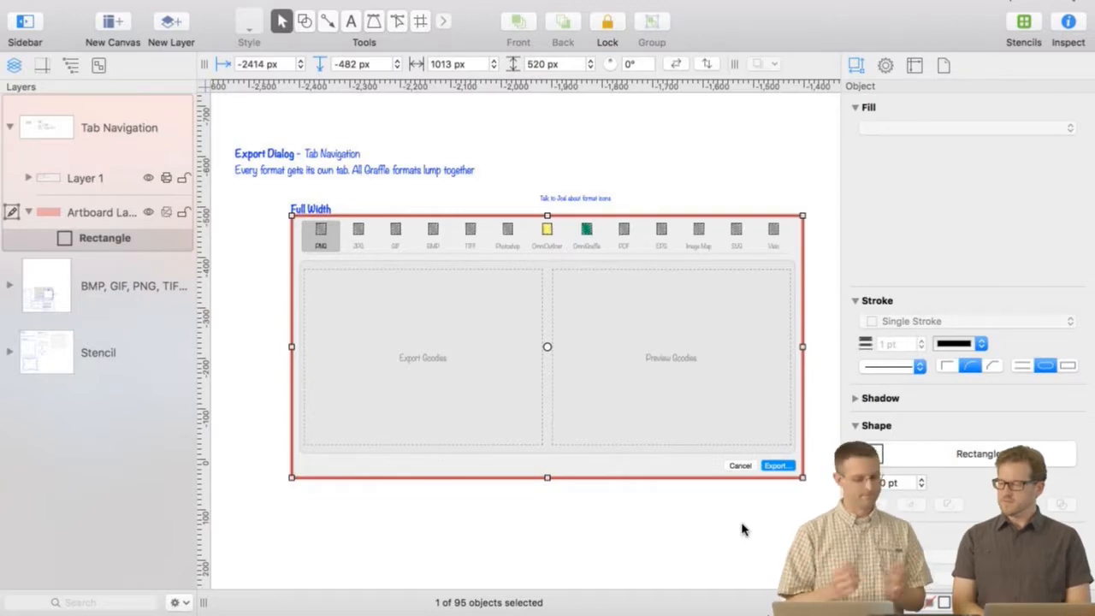
{"action": "scroll", "coordinate": [741, 529], "scroll_direction": "right", "scroll_amount": 10}
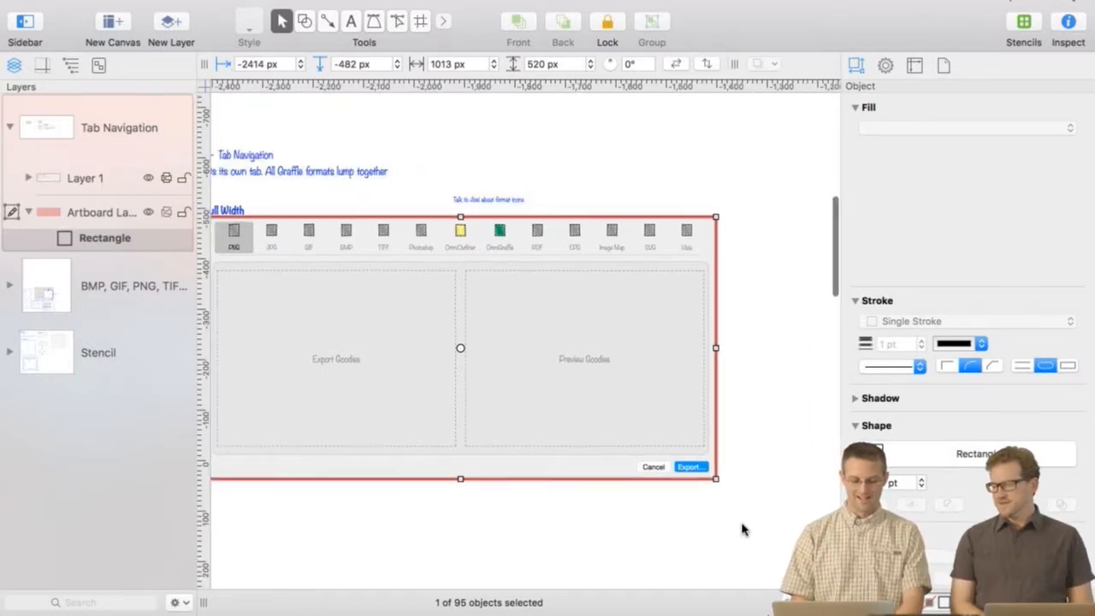
{"action": "scroll", "coordinate": [741, 530], "scroll_direction": "left", "scroll_amount": 10}
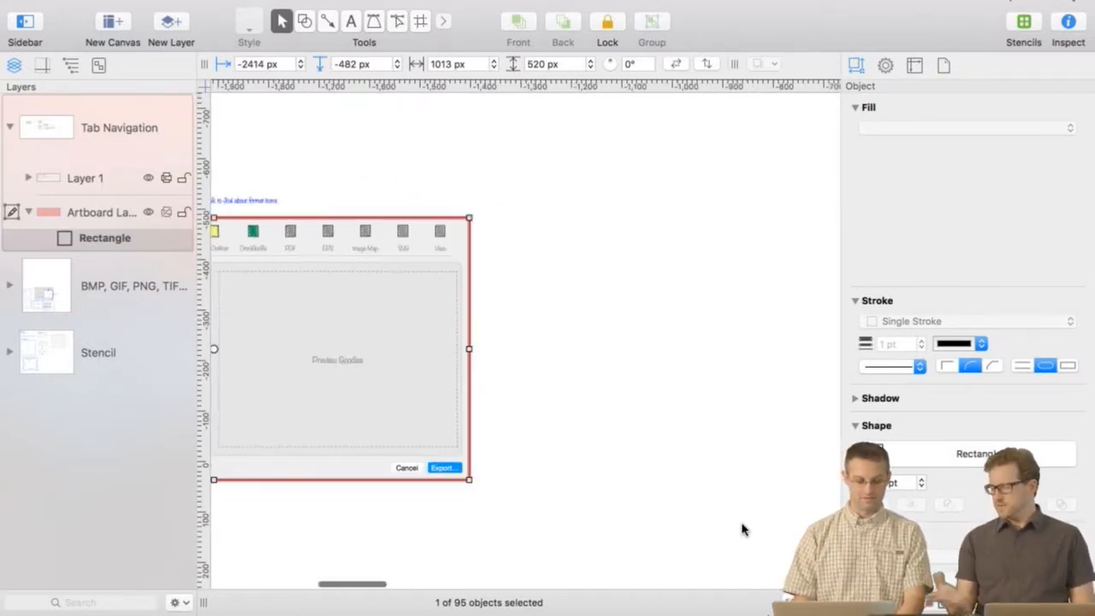
{"action": "scroll", "coordinate": [741, 529], "scroll_direction": "left", "scroll_amount": 2}
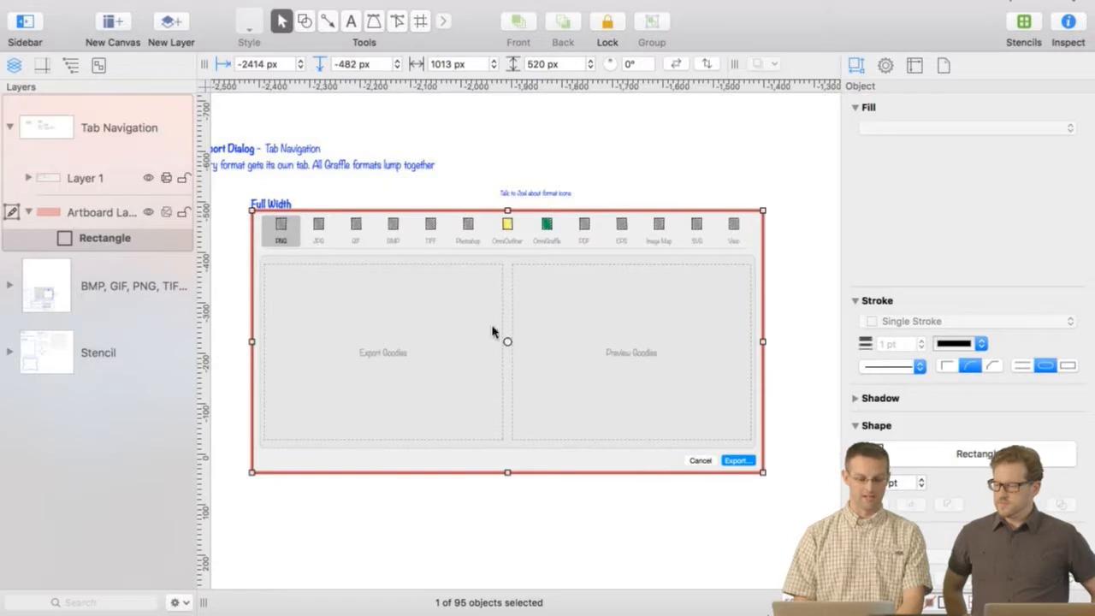
{"action": "mouse_move", "coordinate": [282, 2]}
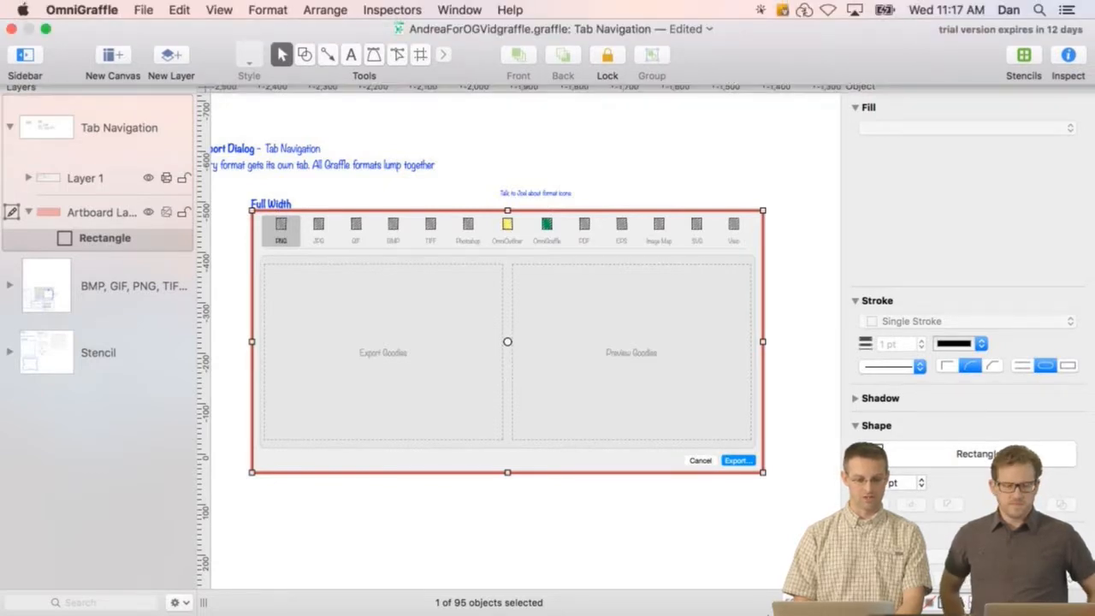
{"action": "left_click", "coordinate": [219, 9]}
{"action": "left_click", "coordinate": [311, 247]}
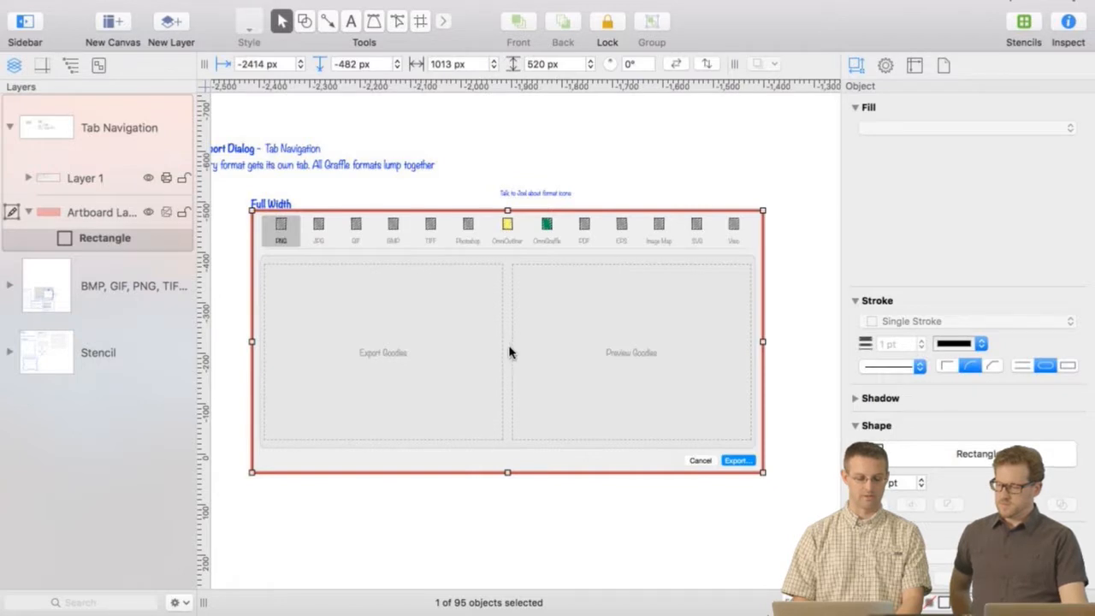
- Show movement handles and use the central one to shift the dialog mock-up's artboard down by about 4 px
{"action": "left_click", "coordinate": [215, 9]}
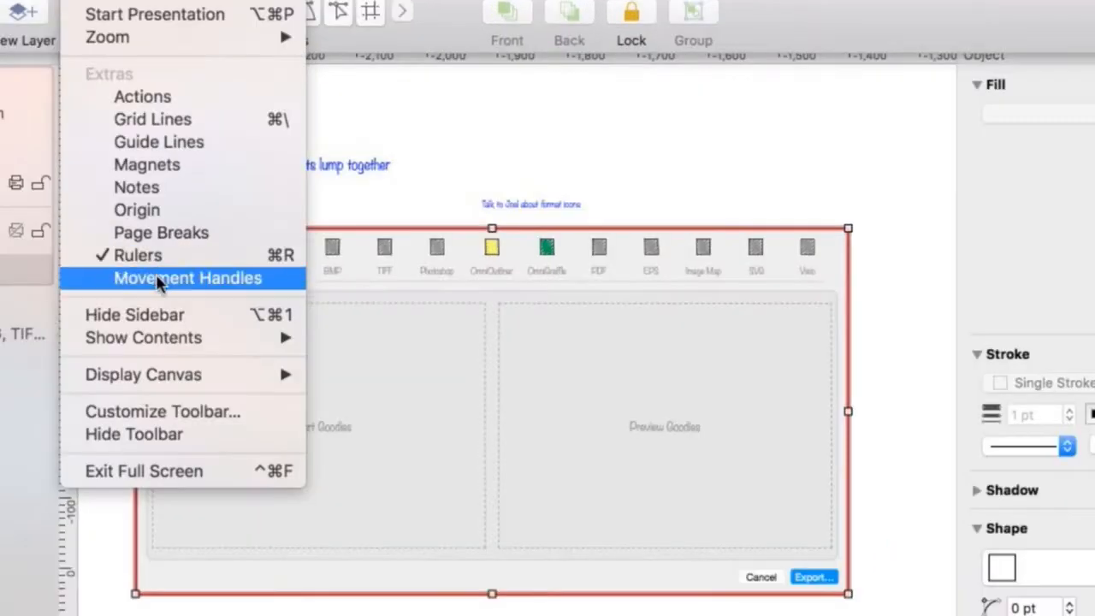
{"action": "left_click", "coordinate": [158, 279]}
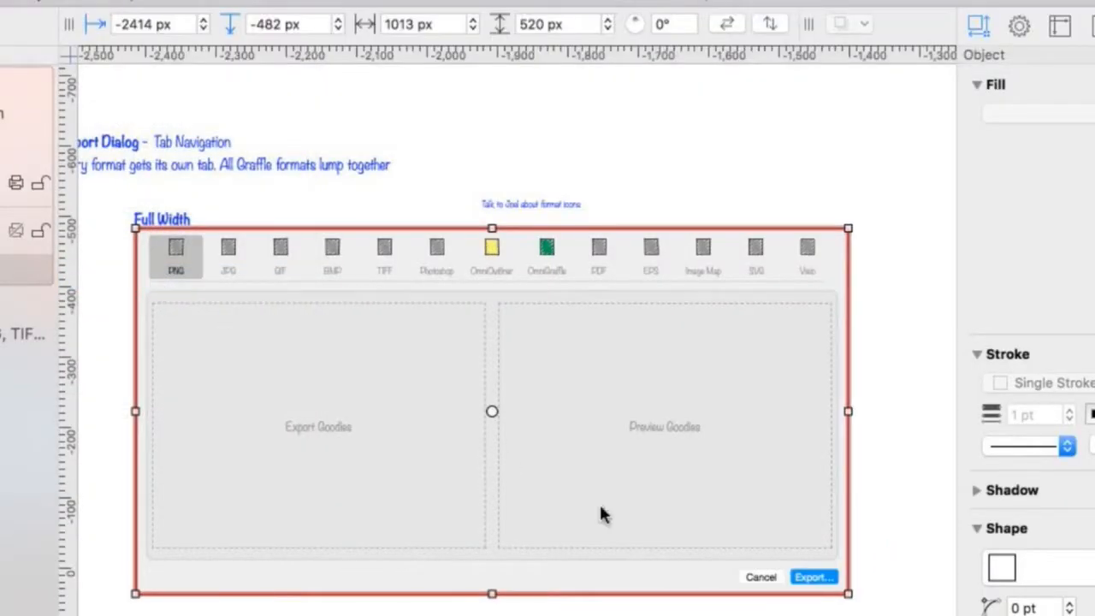
{"action": "mouse_move", "coordinate": [490, 413]}
{"action": "left_mouse_down"}
{"action": "mouse_move", "coordinate": [491, 427]}
{"action": "mouse_move", "coordinate": [490, 416]}
{"action": "left_mouse_up"}
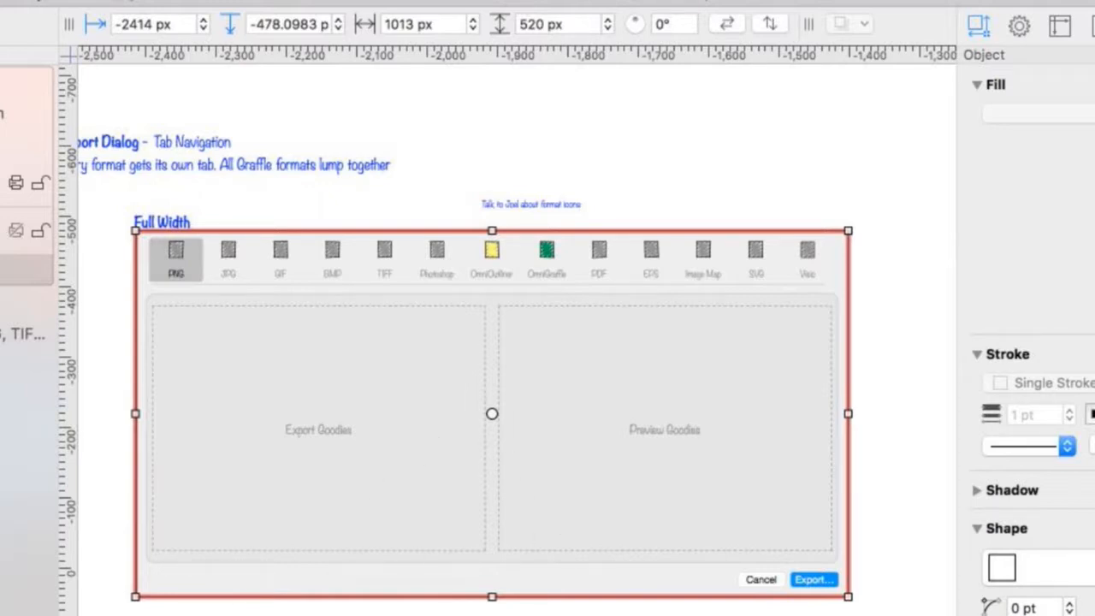
{"action": "key", "text": "Escape"}
- Draw an artboard rectangle about 162 by 134 px in the empty area beside the dialog mock-up and move it into Layer 1
{"action": "scroll", "coordinate": [833, 312], "scroll_direction": "right", "scroll_amount": 3}
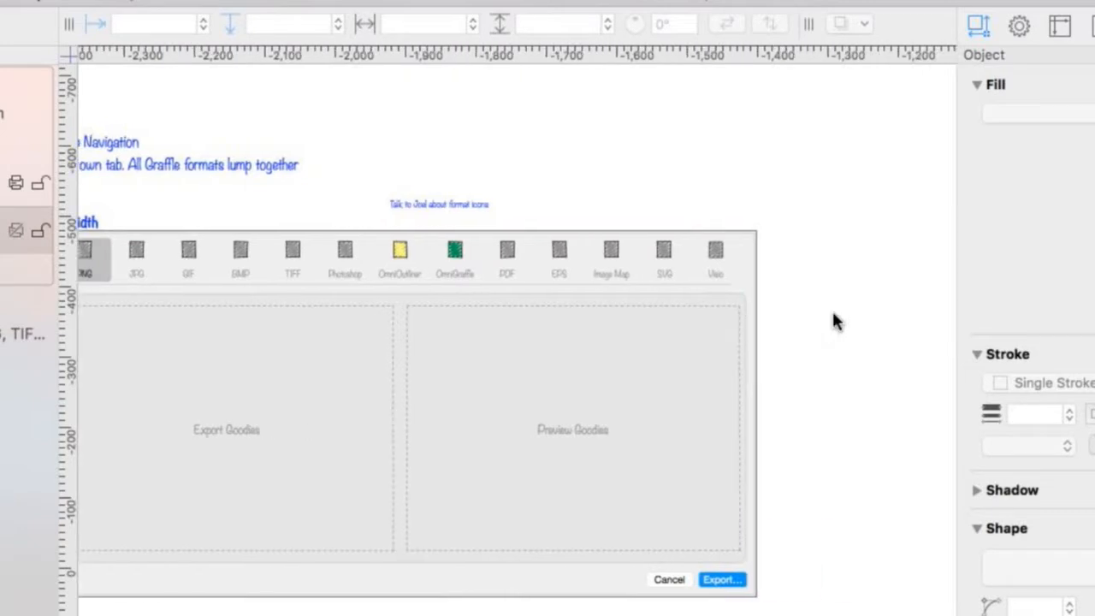
{"action": "scroll", "coordinate": [833, 313], "scroll_direction": "right", "scroll_amount": 3}
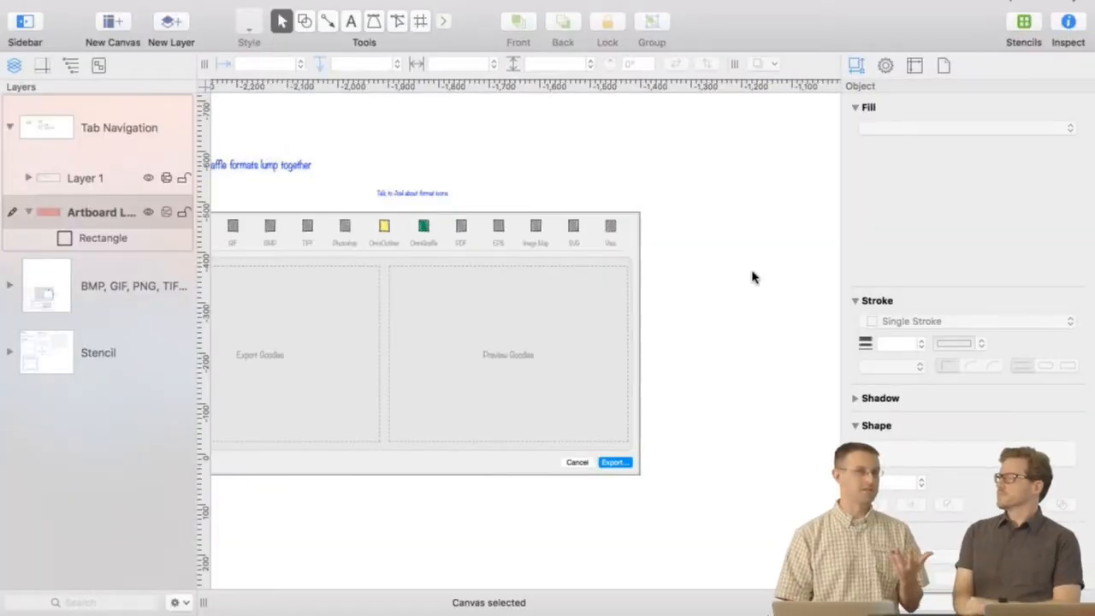
{"action": "left_click", "coordinate": [305, 21]}
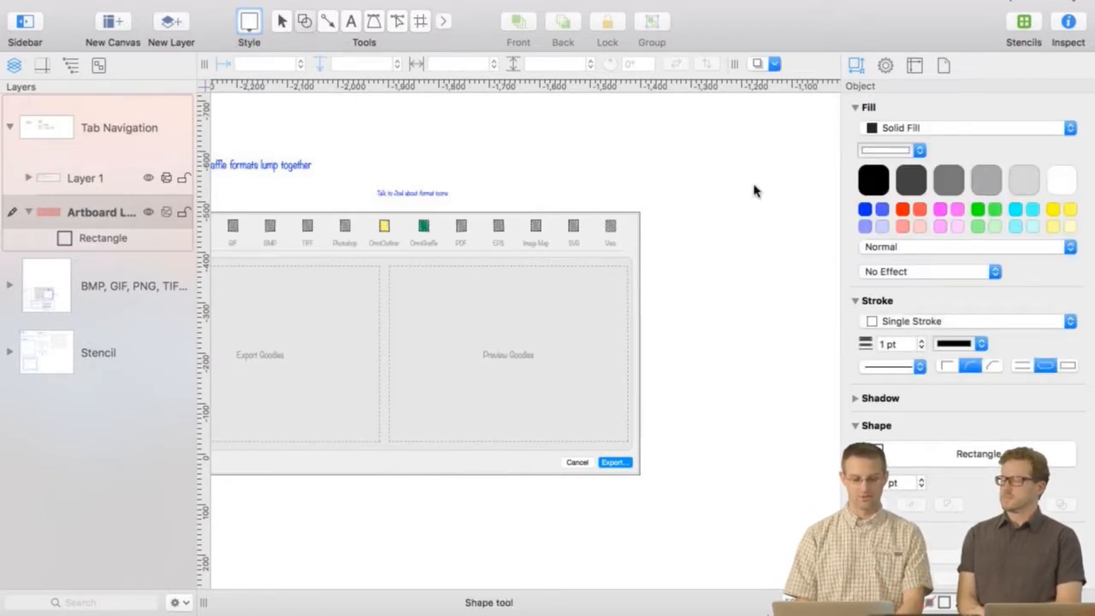
{"action": "left_click_drag", "start_coordinate": [700, 155], "coordinate": [782, 224]}
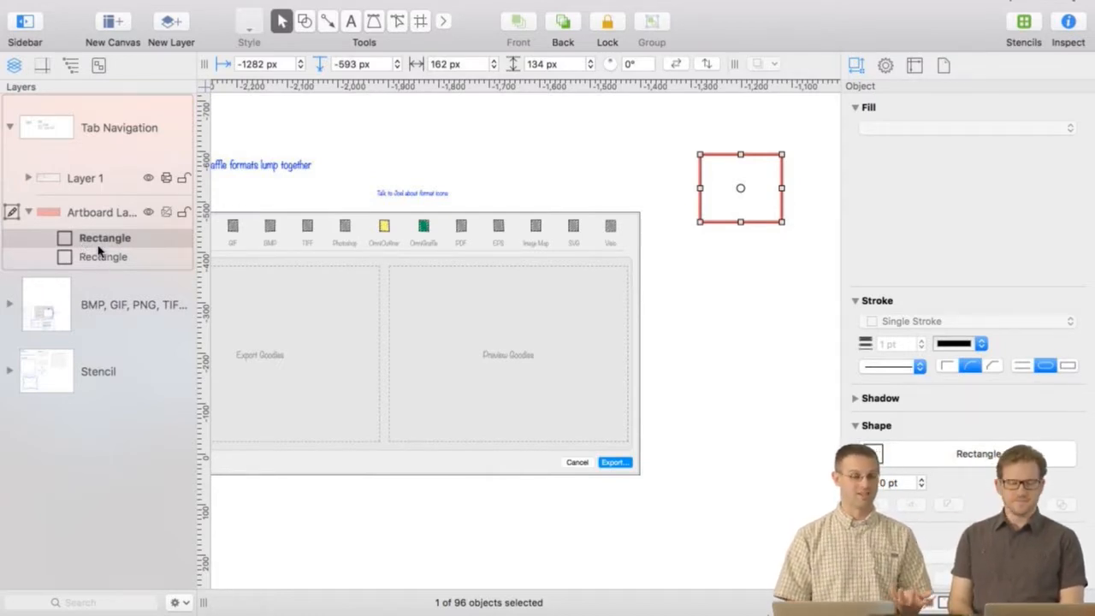
{"action": "left_click_drag", "start_coordinate": [90, 244], "coordinate": [78, 179]}
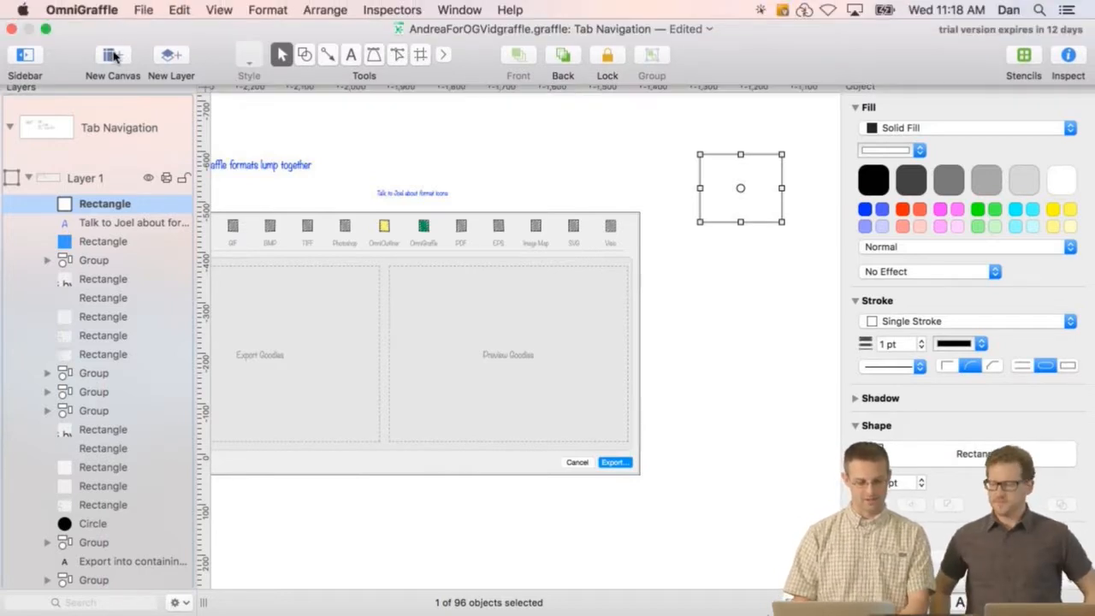
- Add a new canvas and draw a rectangle about 230 by 152 px on it with a medium grey fill
{"action": "left_click", "coordinate": [113, 56]}
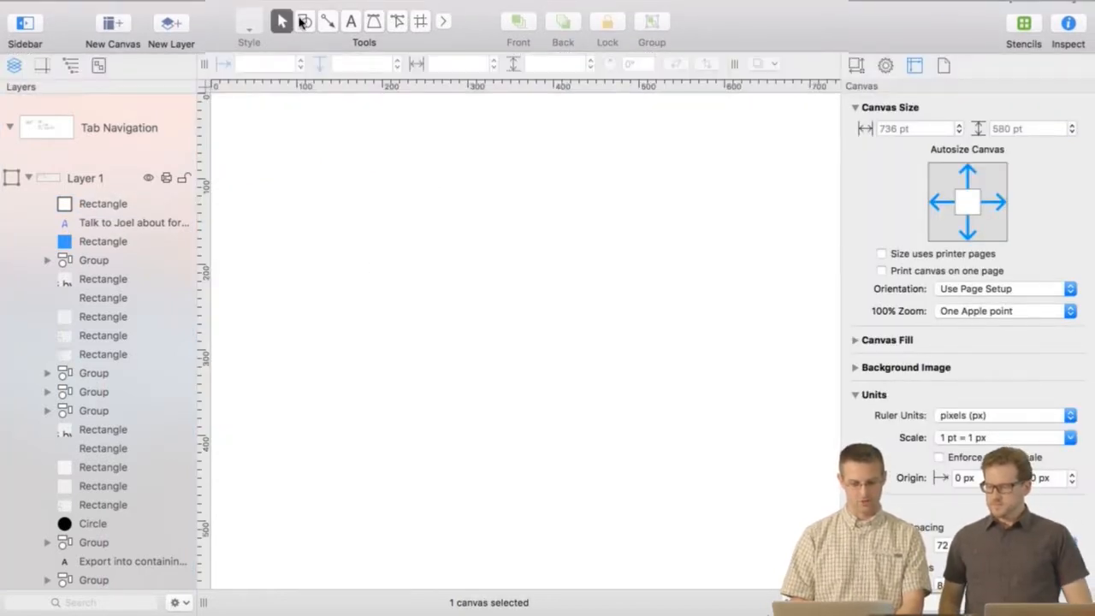
{"action": "left_click", "coordinate": [304, 21]}
{"action": "left_click_drag", "start_coordinate": [330, 167], "coordinate": [527, 296]}
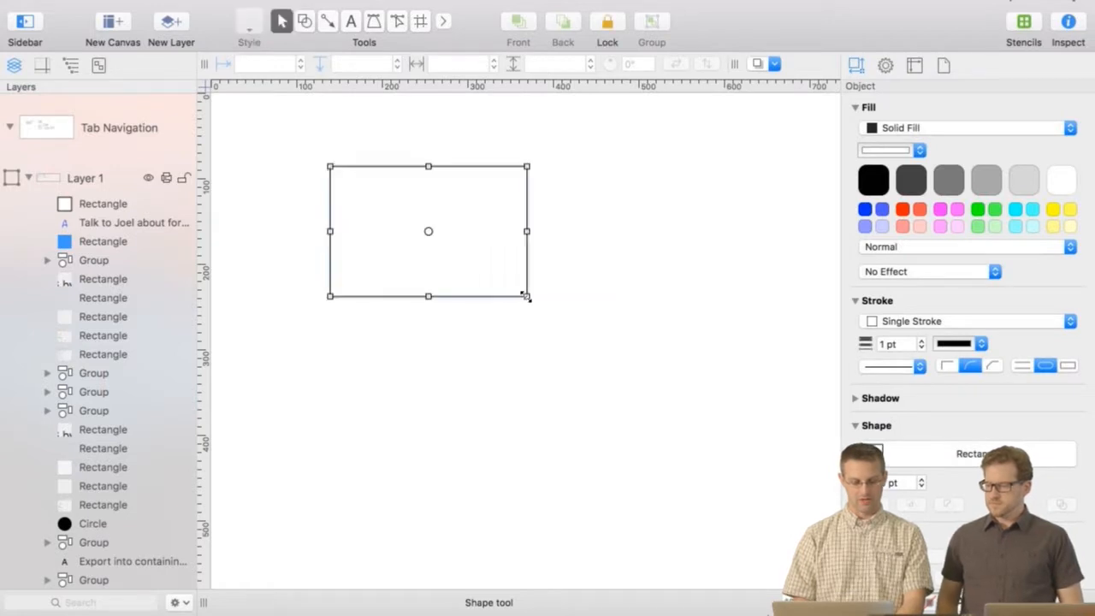
{"action": "scroll", "coordinate": [154, 419], "scroll_direction": "down", "scroll_amount": 10}
{"action": "scroll", "coordinate": [158, 394], "scroll_direction": "down", "scroll_amount": 10}
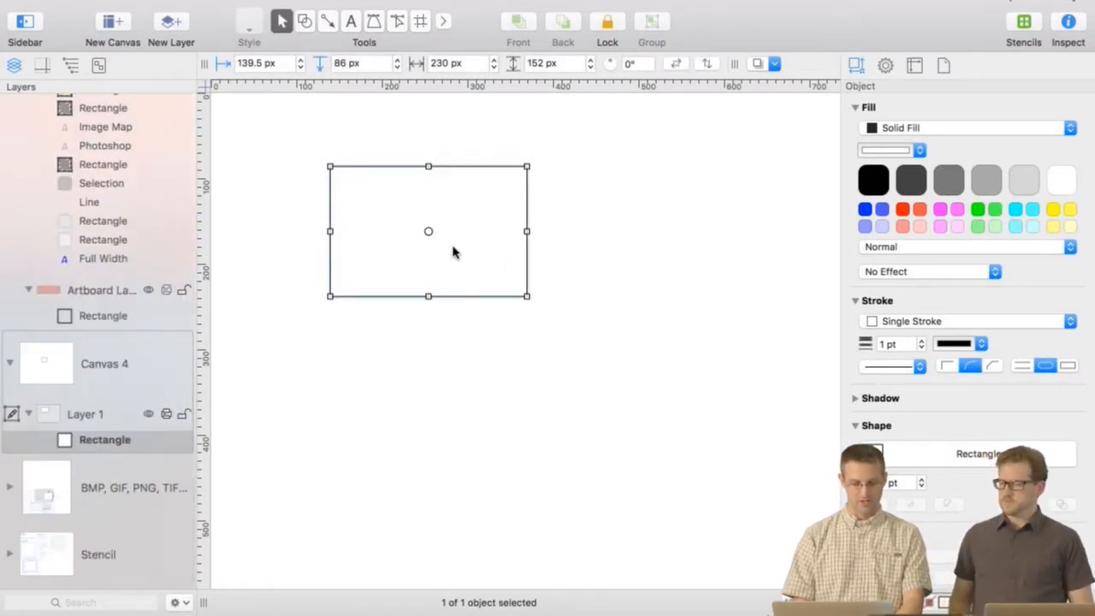
{"action": "left_click", "coordinate": [947, 181]}
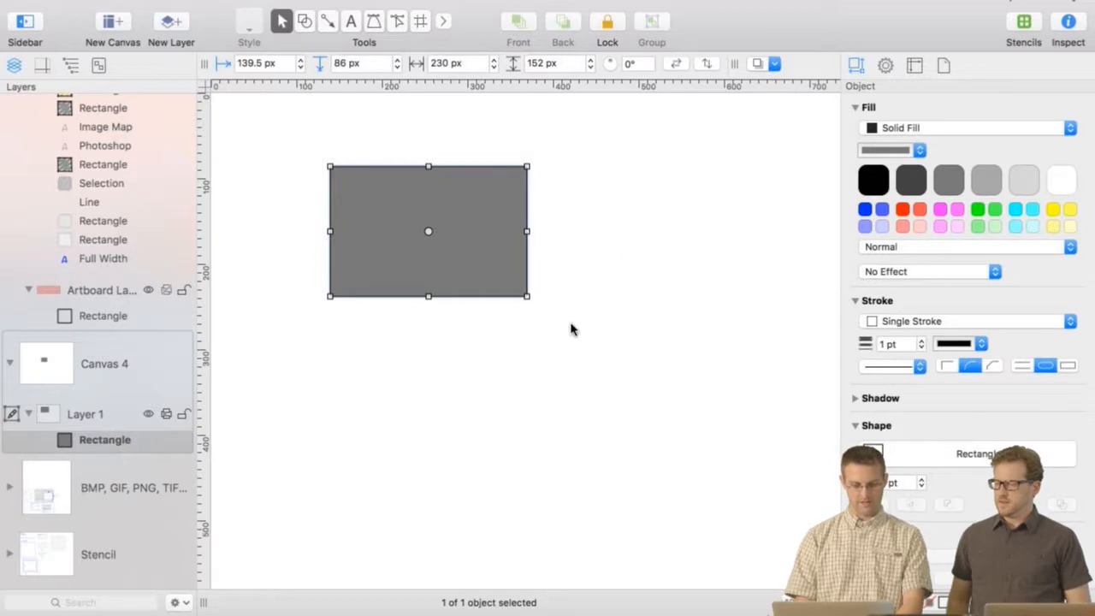
{"action": "left_click", "coordinate": [439, 307]}
{"action": "left_click", "coordinate": [379, 221]}
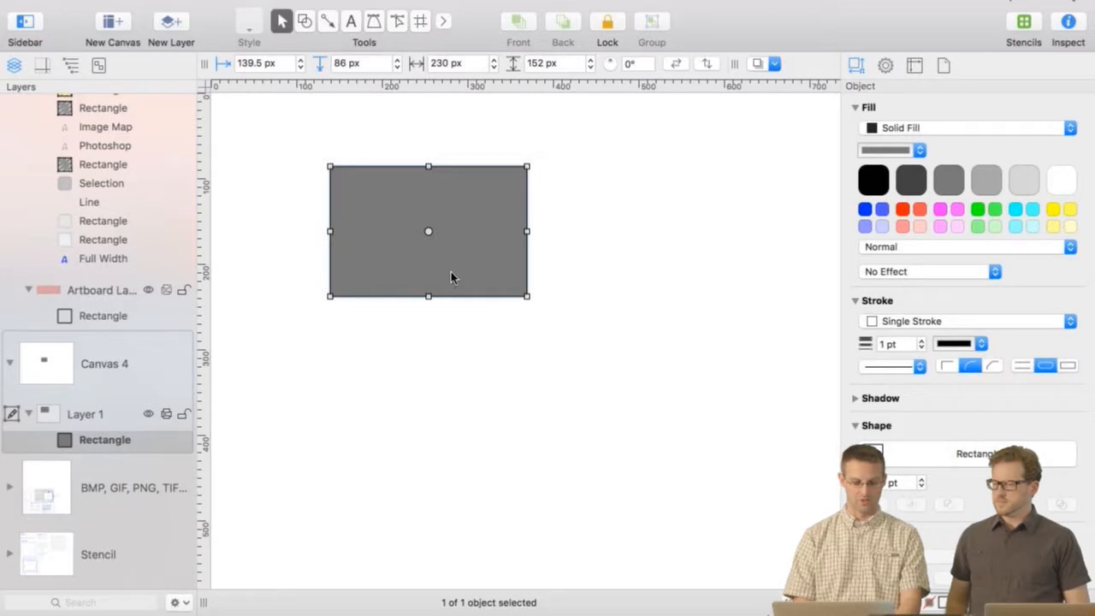
- Add a layer above Layer 1 as an artboard layer and move the grey rectangle into it
{"action": "scroll", "coordinate": [451, 272], "scroll_direction": "up", "scroll_amount": 1}
{"action": "scroll", "coordinate": [551, 317], "scroll_direction": "up", "scroll_amount": 5}
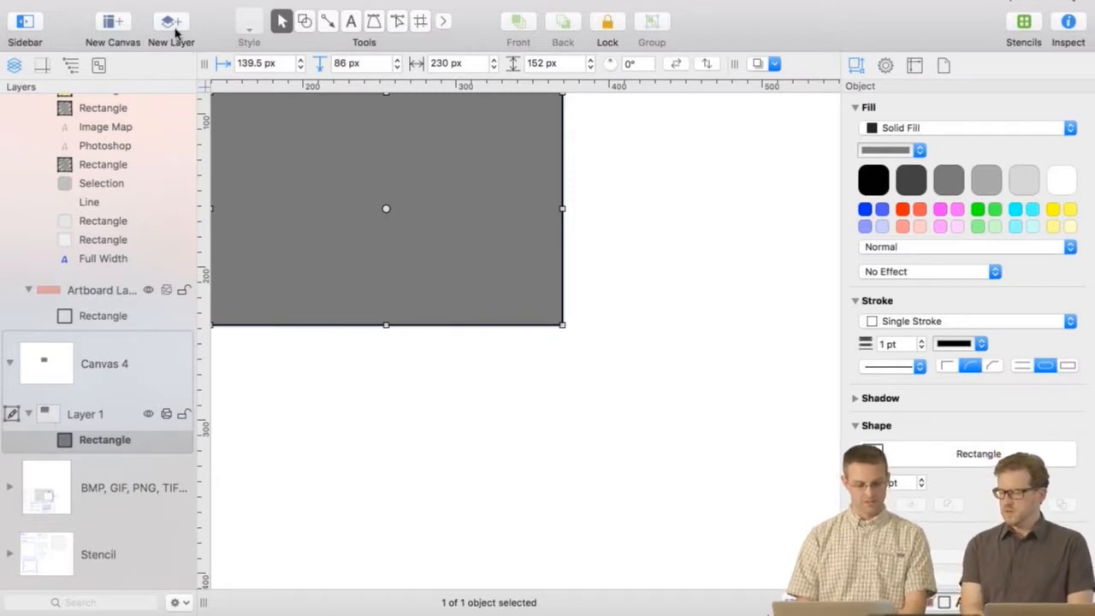
{"action": "left_click", "coordinate": [169, 28]}
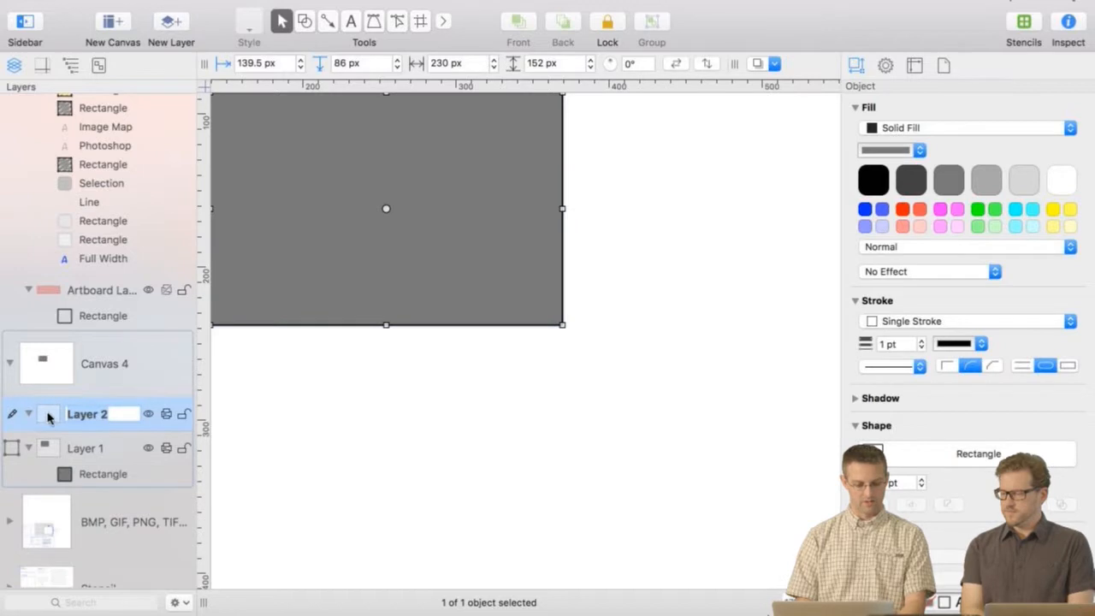
{"action": "left_click", "coordinate": [49, 414]}
{"action": "right_click", "coordinate": [49, 414]}
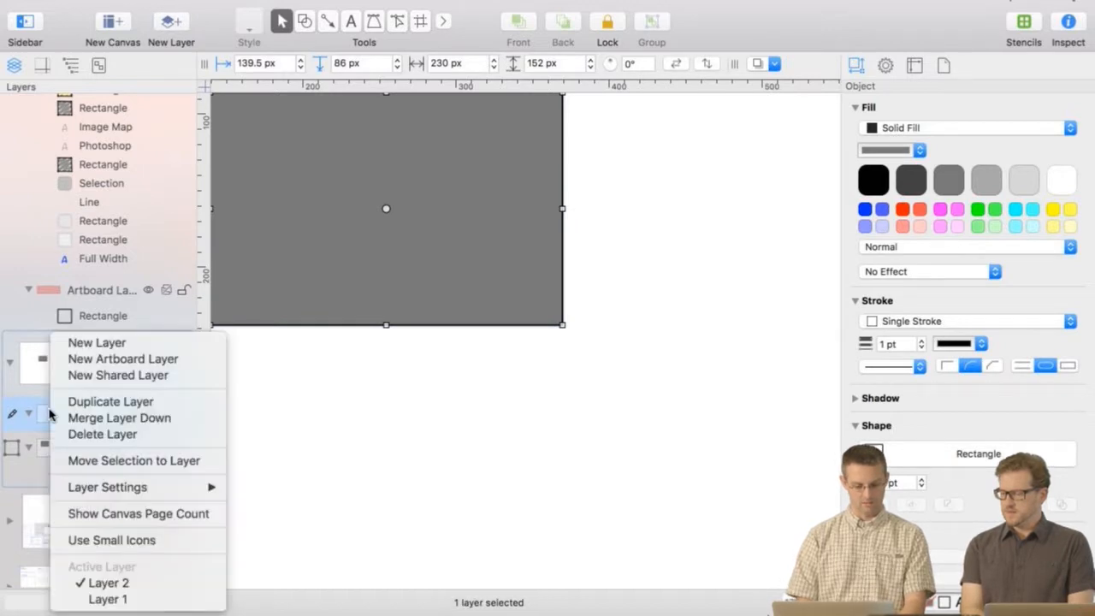
{"action": "mouse_move", "coordinate": [173, 495]}
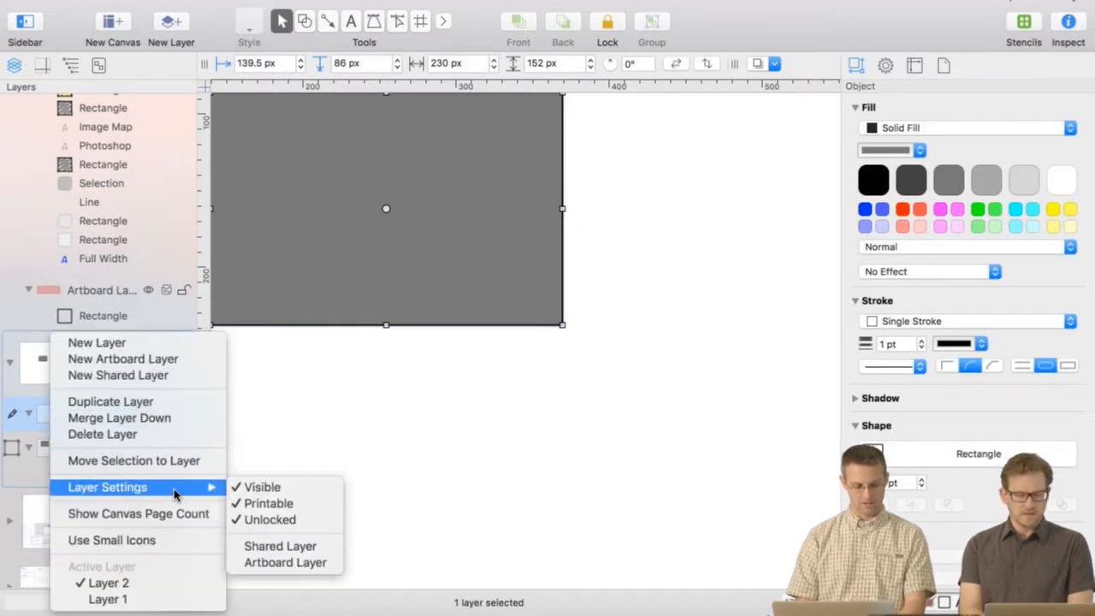
{"action": "left_click", "coordinate": [264, 562]}
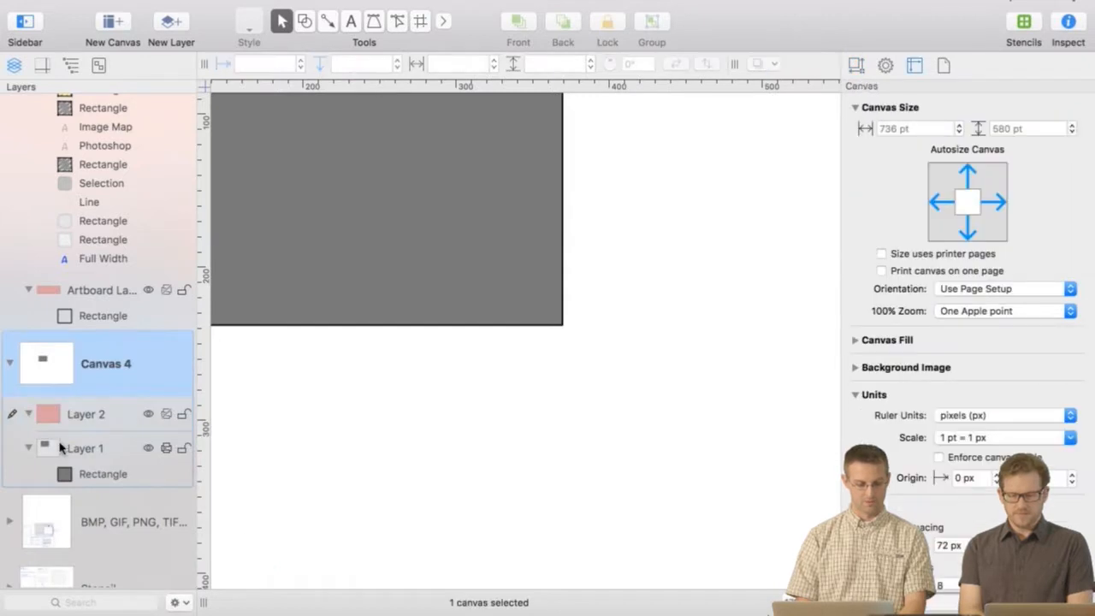
{"action": "left_click_drag", "start_coordinate": [65, 481], "coordinate": [85, 421]}
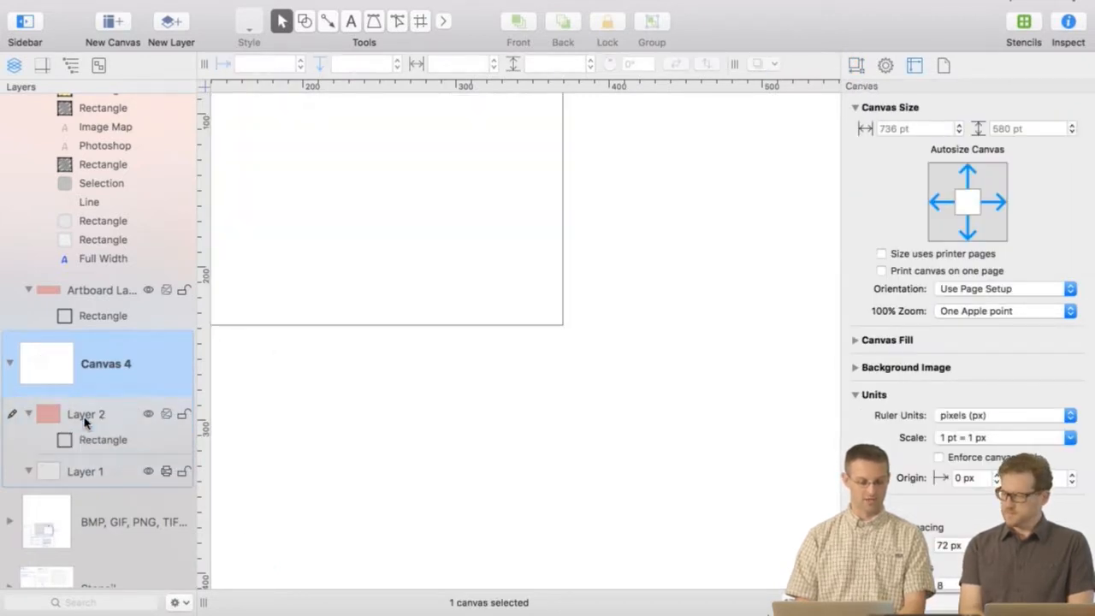
- Place a horizontal guide just above the artboard rectangle on Canvas 4 and inspect the gap up close
{"action": "scroll", "coordinate": [477, 320], "scroll_direction": "left", "scroll_amount": 3}
{"action": "scroll", "coordinate": [477, 320], "scroll_direction": "up", "scroll_amount": 2}
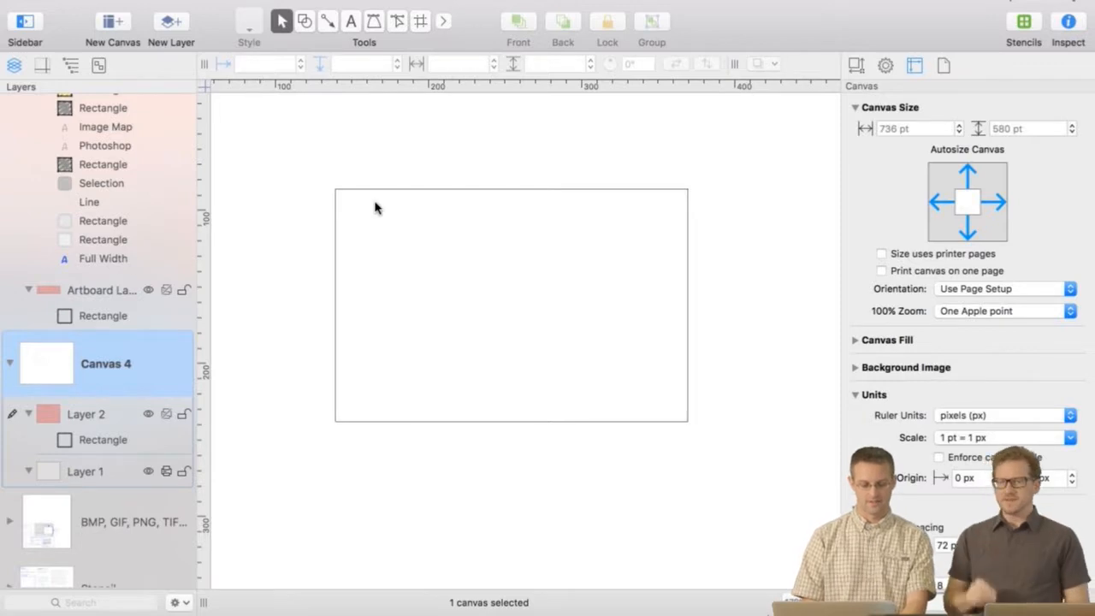
{"action": "key", "text": "super+shift+period"}
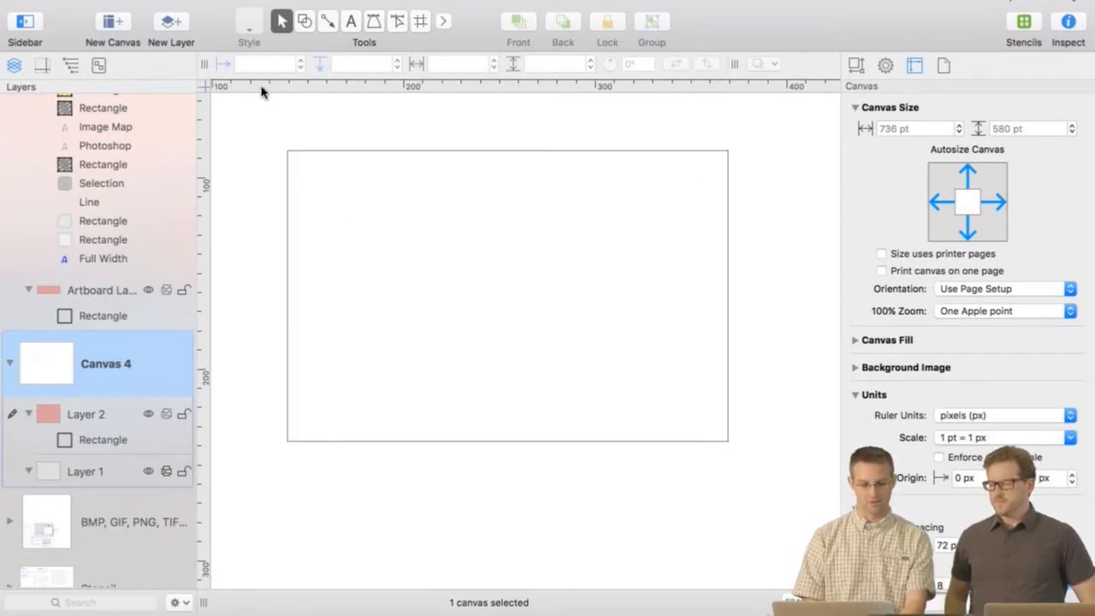
{"action": "left_click_drag", "start_coordinate": [262, 92], "coordinate": [259, 144]}
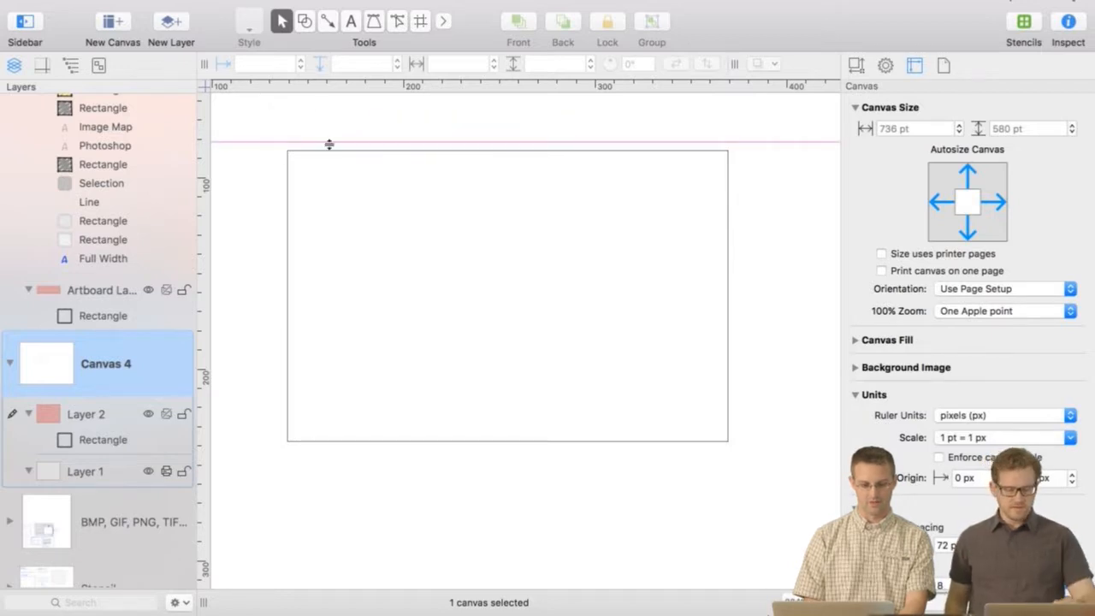
{"action": "key", "text": "super+shift+period"}
{"action": "key", "text": "super+shift+period"}
{"action": "key", "text": "super+shift+period"}
{"action": "scroll", "coordinate": [328, 141], "scroll_direction": "up", "scroll_amount": 5}
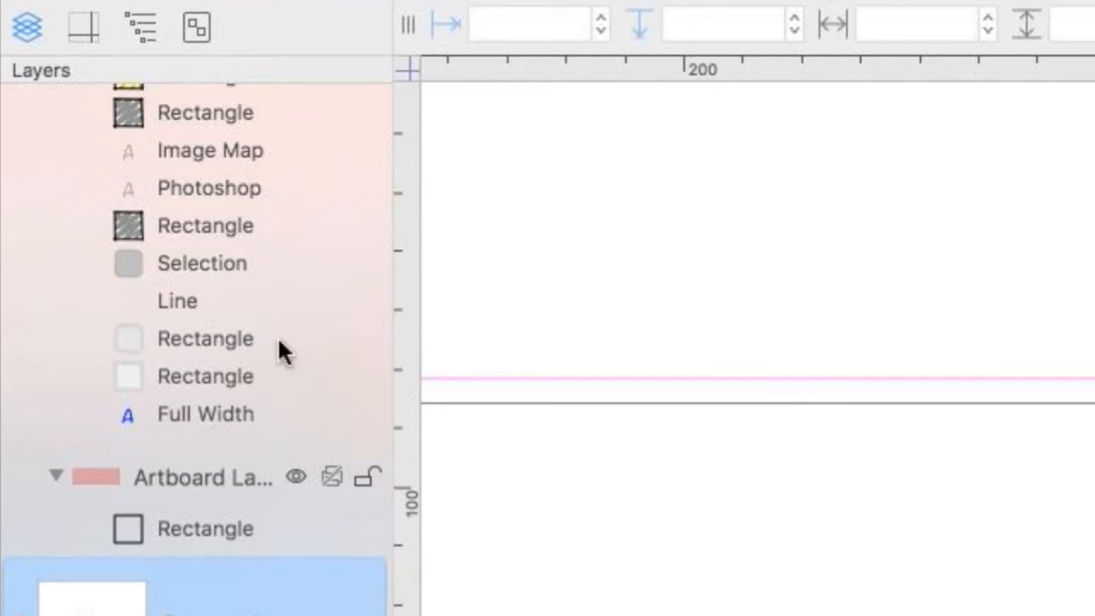
- Go back to Layer 1 of the Tab Navigation canvas, view its selected objects, and clear the selection
{"action": "scroll", "coordinate": [277, 335], "scroll_direction": "up", "scroll_amount": 15}
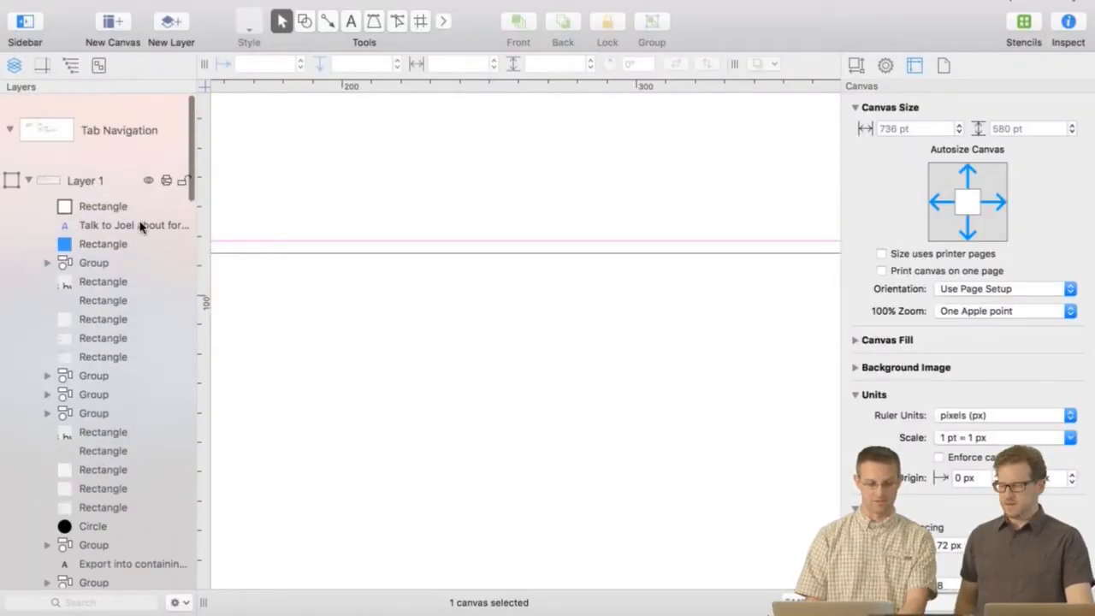
{"action": "left_click", "coordinate": [65, 181]}
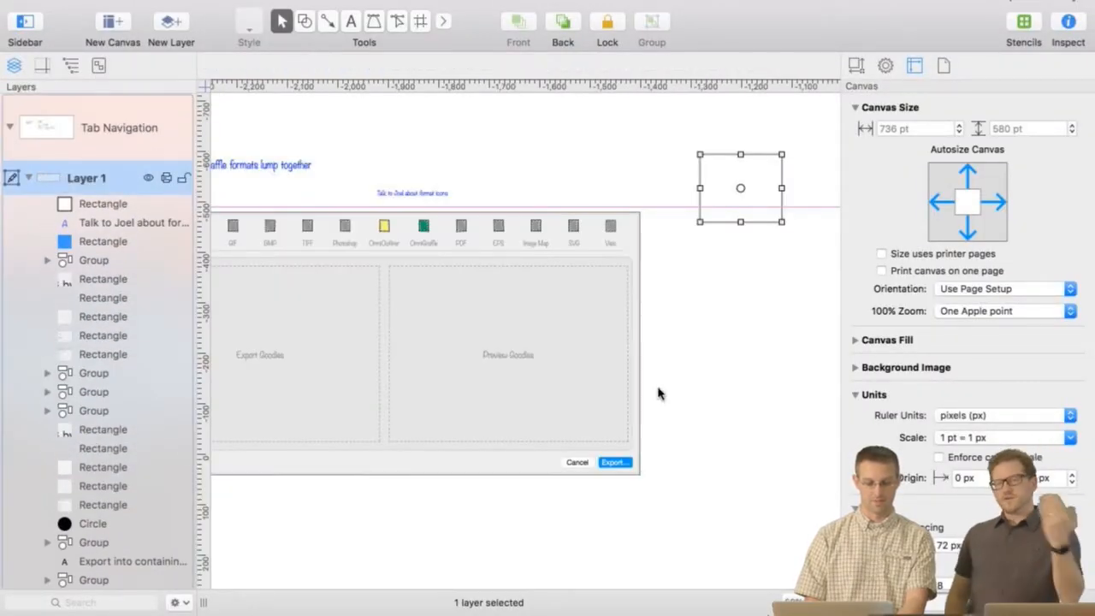
{"action": "left_click", "coordinate": [737, 343]}
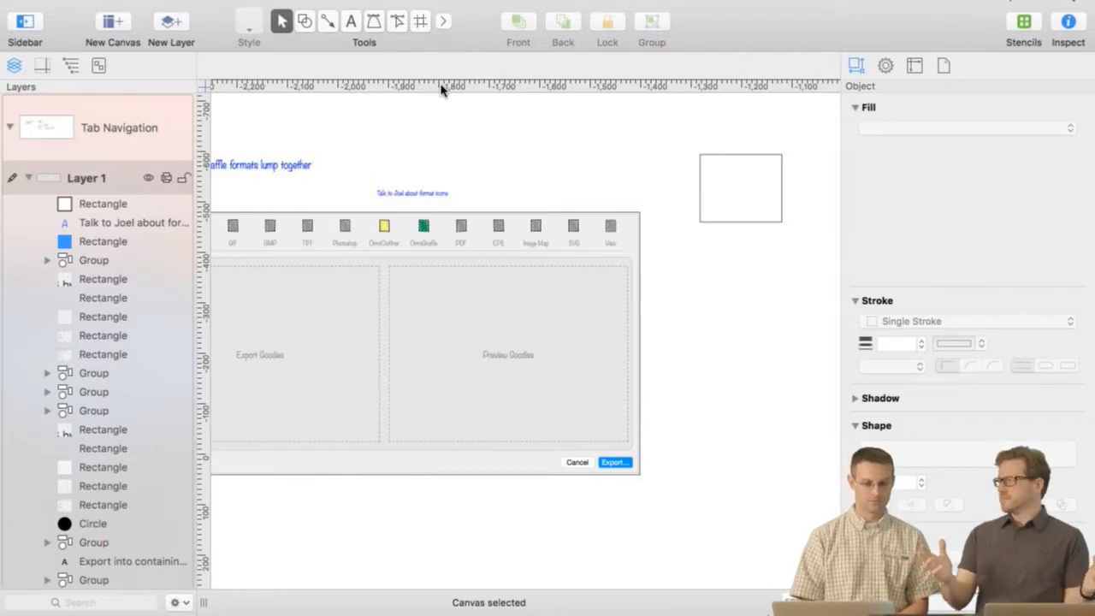
- Move the artboard rectangle on Canvas 4 out of Layer 2 and back into Layer 1
{"action": "scroll", "coordinate": [145, 409], "scroll_direction": "down", "scroll_amount": 15}
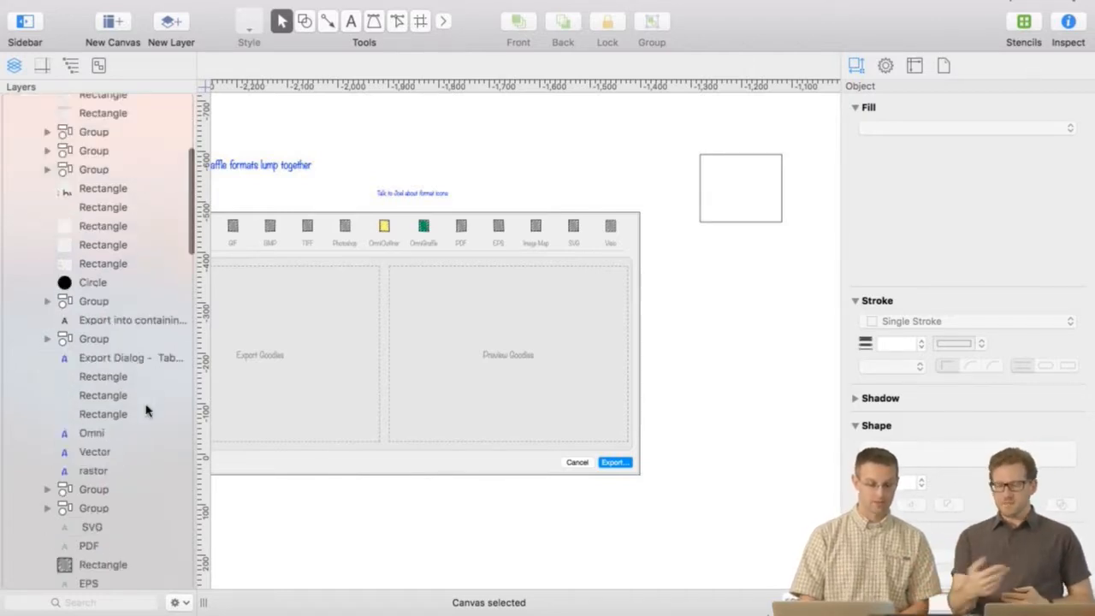
{"action": "scroll", "coordinate": [145, 411], "scroll_direction": "down", "scroll_amount": 5}
{"action": "left_click", "coordinate": [69, 460]}
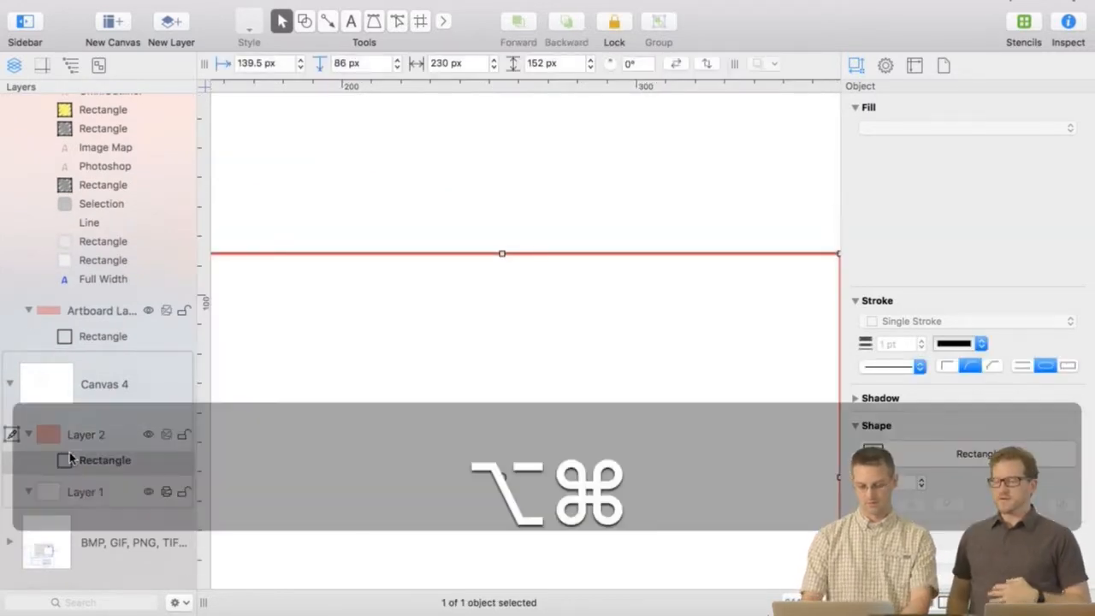
{"action": "key", "text": "alt+super+0"}
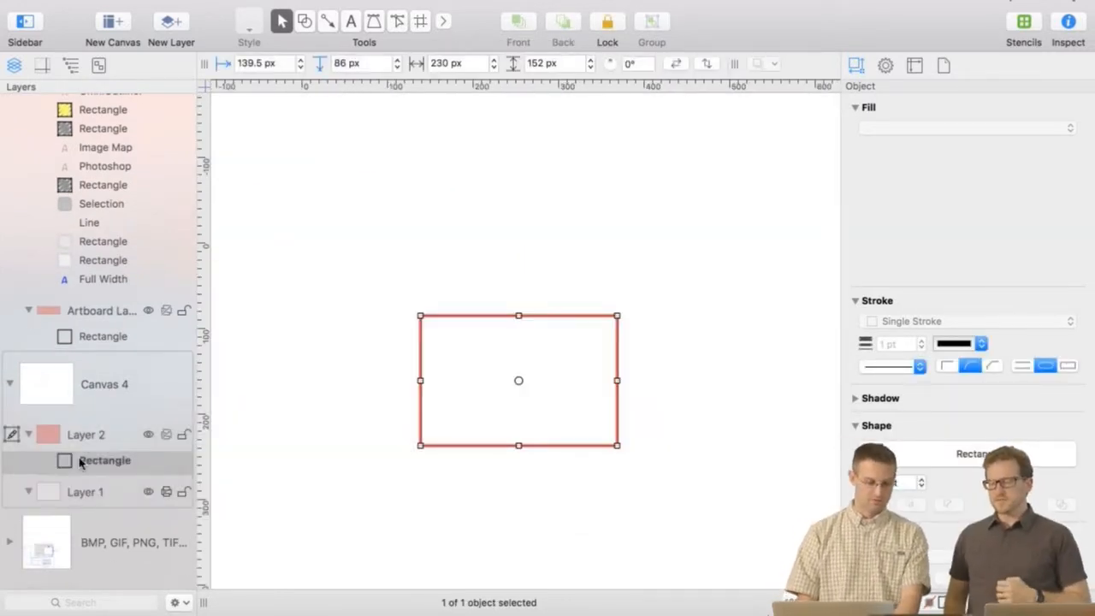
{"action": "left_click_drag", "start_coordinate": [95, 462], "coordinate": [90, 498]}
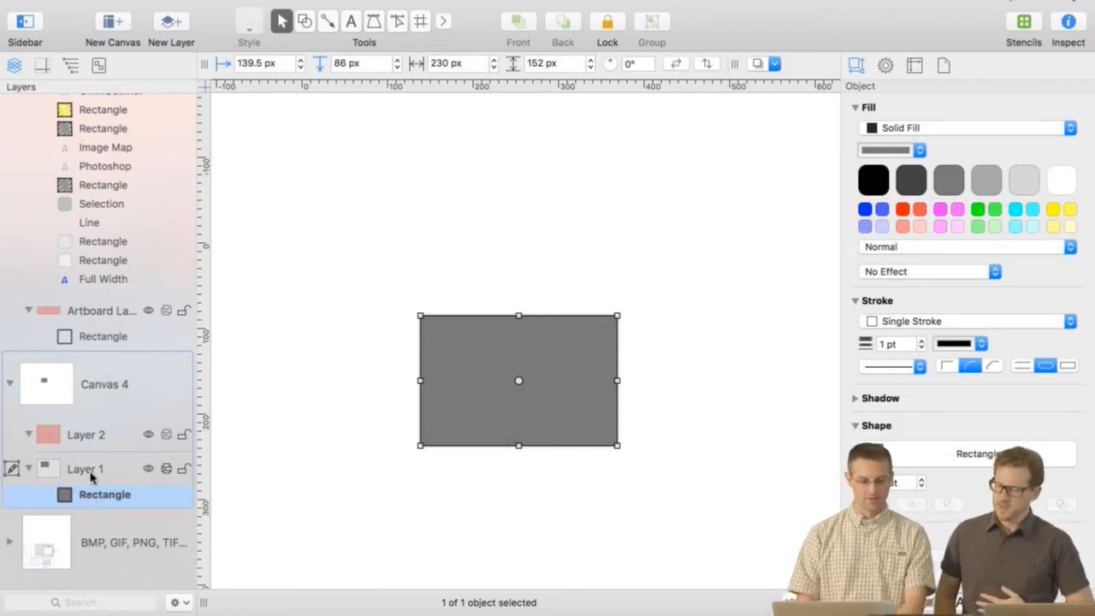
- On the Tab Navigation canvas, draw a rectangle about 99 by 75 px inside the small standalone one and reorder it behind that rectangle
{"action": "scroll", "coordinate": [91, 283], "scroll_direction": "up", "scroll_amount": 15}
{"action": "left_click", "coordinate": [62, 115]}
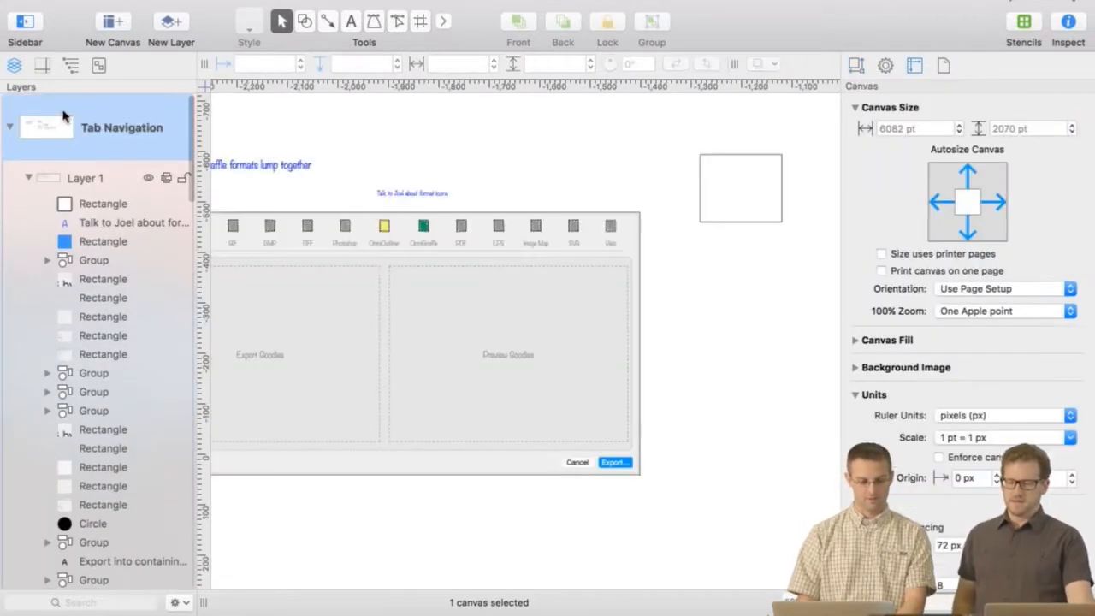
{"action": "left_click", "coordinate": [745, 180]}
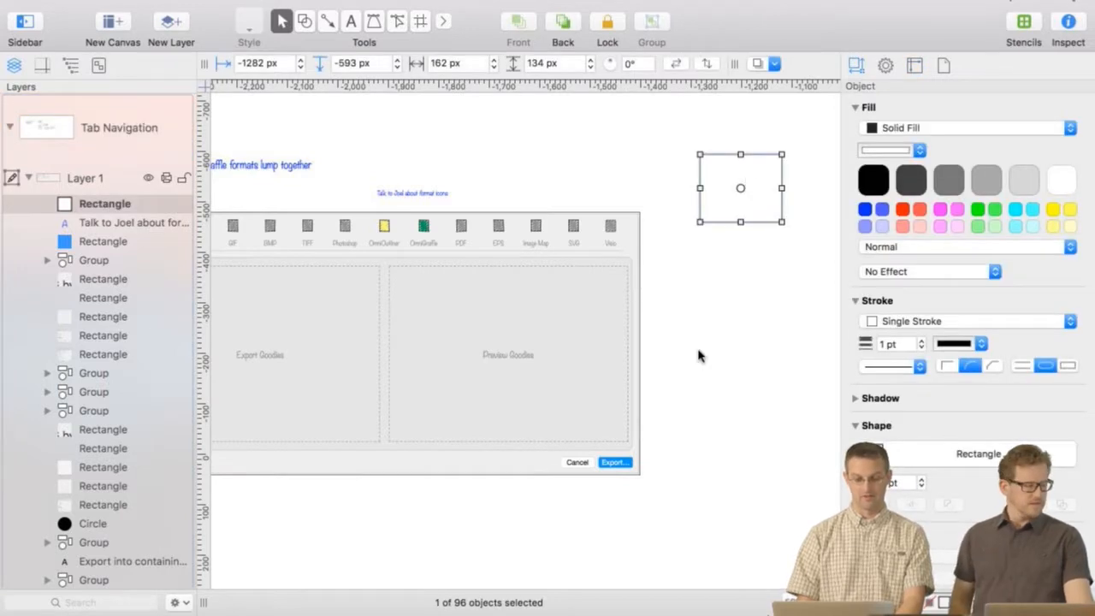
{"action": "left_click", "coordinate": [305, 24]}
{"action": "left_click_drag", "start_coordinate": [717, 168], "coordinate": [767, 206]}
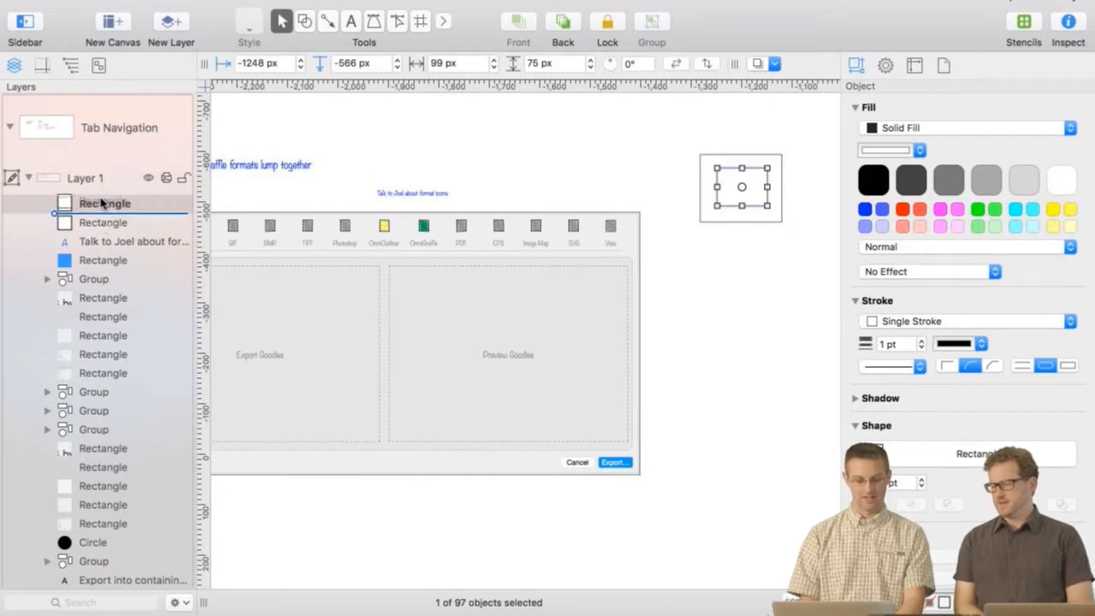
{"action": "left_click", "coordinate": [103, 222]}
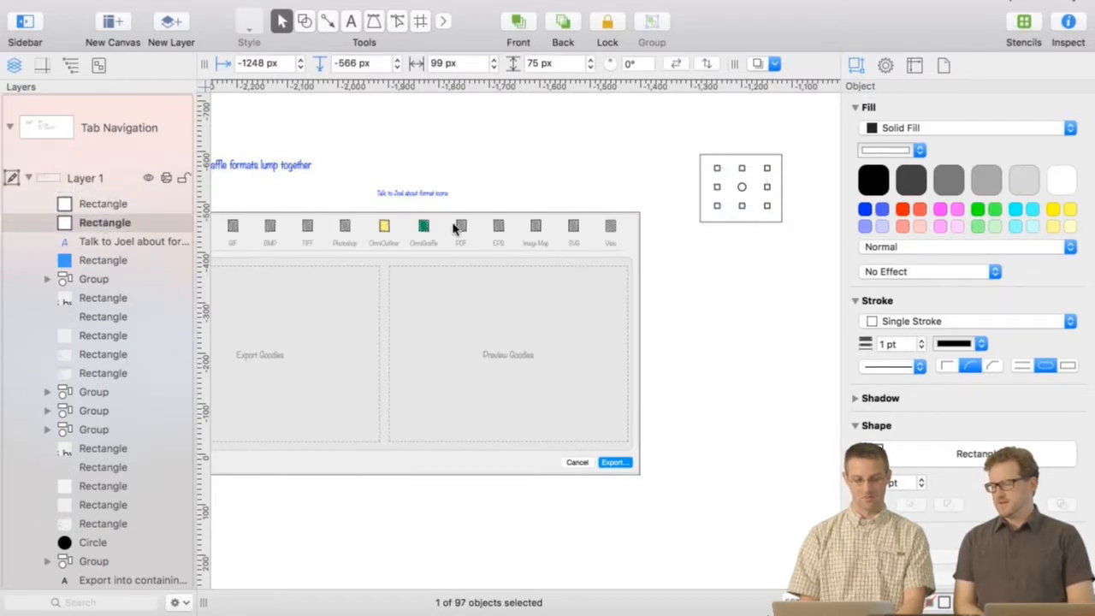
{"action": "left_click", "coordinate": [751, 245]}
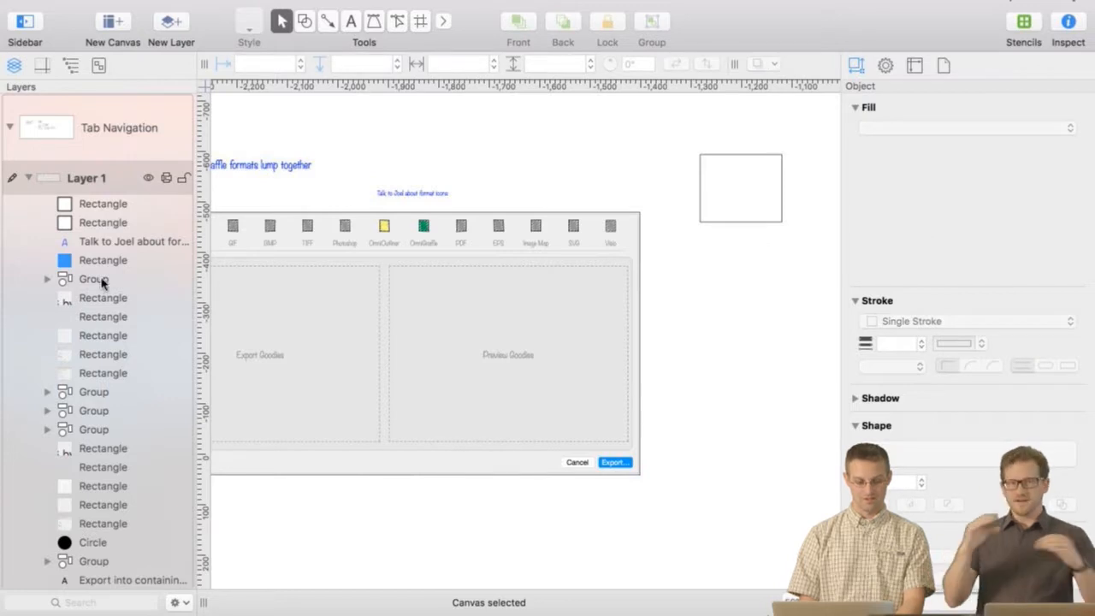
- Move the 99 by 75 px rectangle down until it partly extends below the larger standalone rectangle, and check its stacking
{"action": "left_click", "coordinate": [96, 224]}
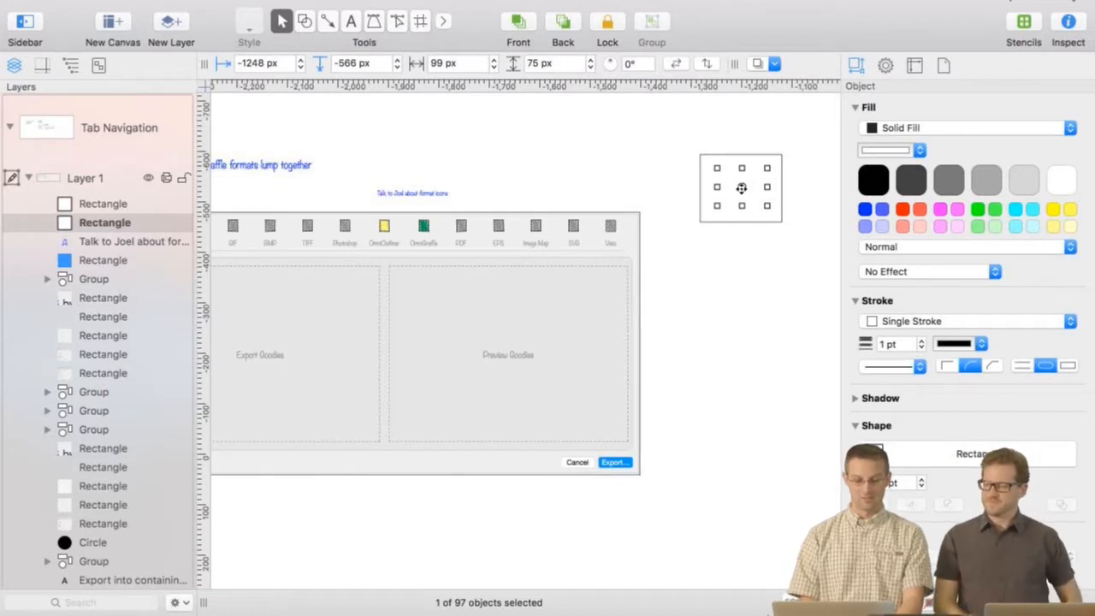
{"action": "left_click_drag", "start_coordinate": [741, 188], "coordinate": [734, 235]}
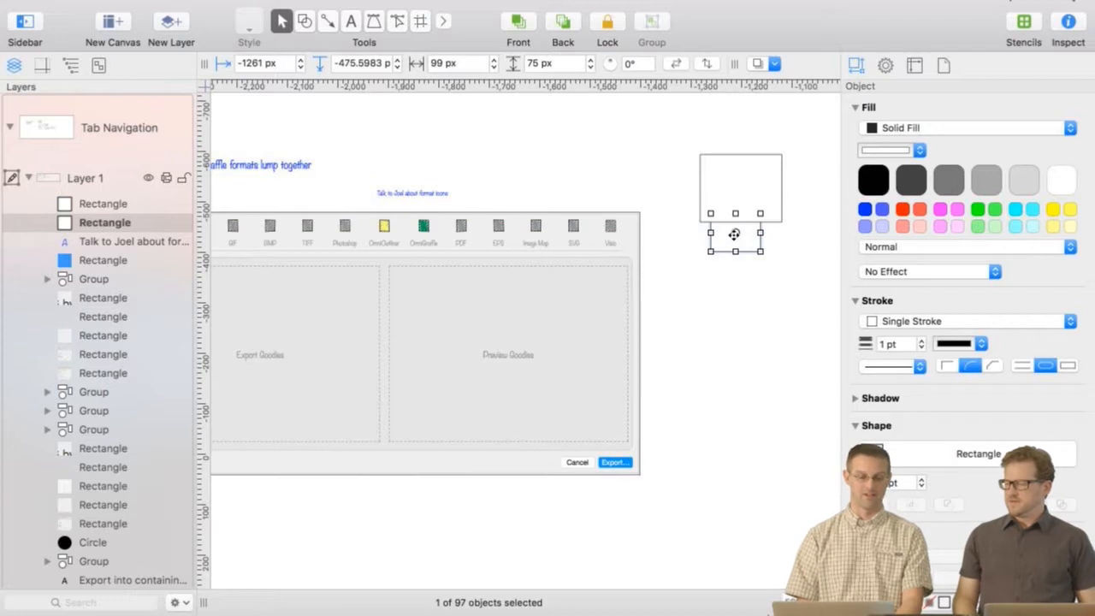
{"action": "left_click", "coordinate": [796, 261]}
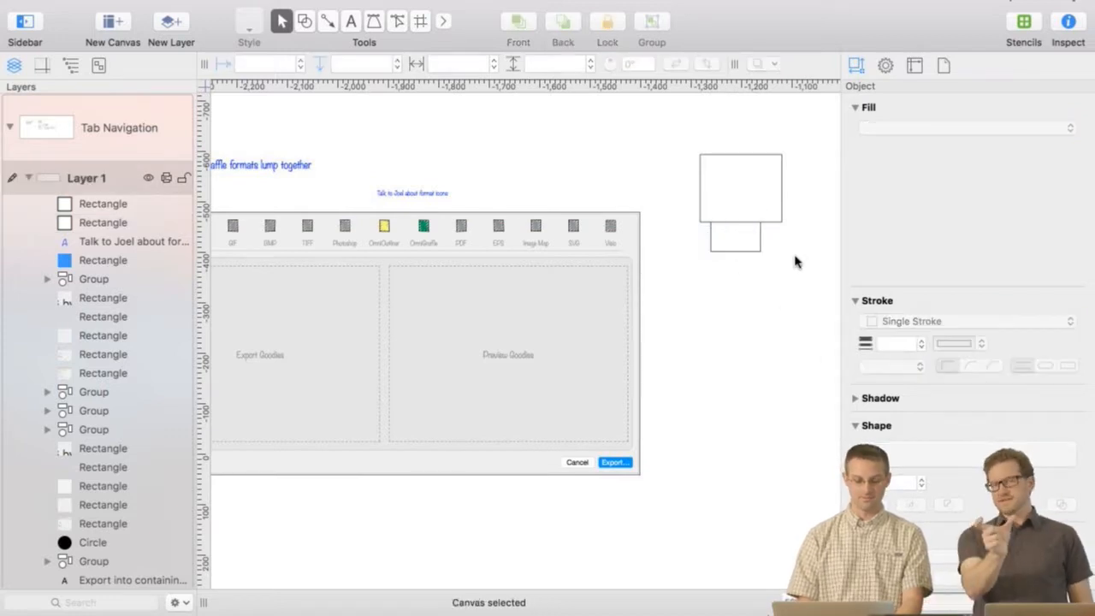
{"action": "left_click", "coordinate": [751, 241]}
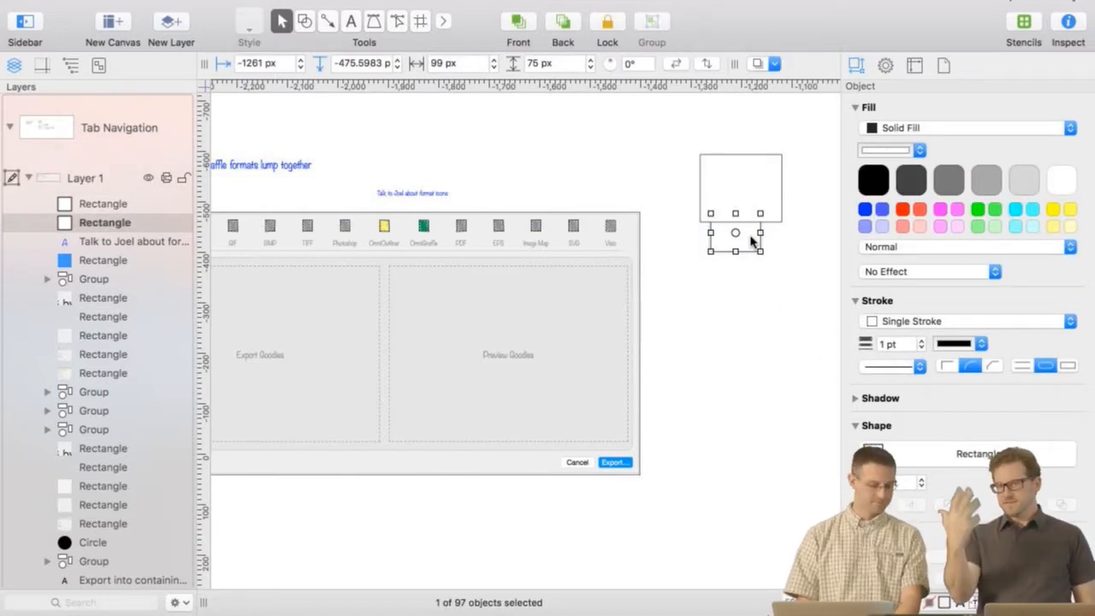
{"action": "left_click", "coordinate": [799, 282]}
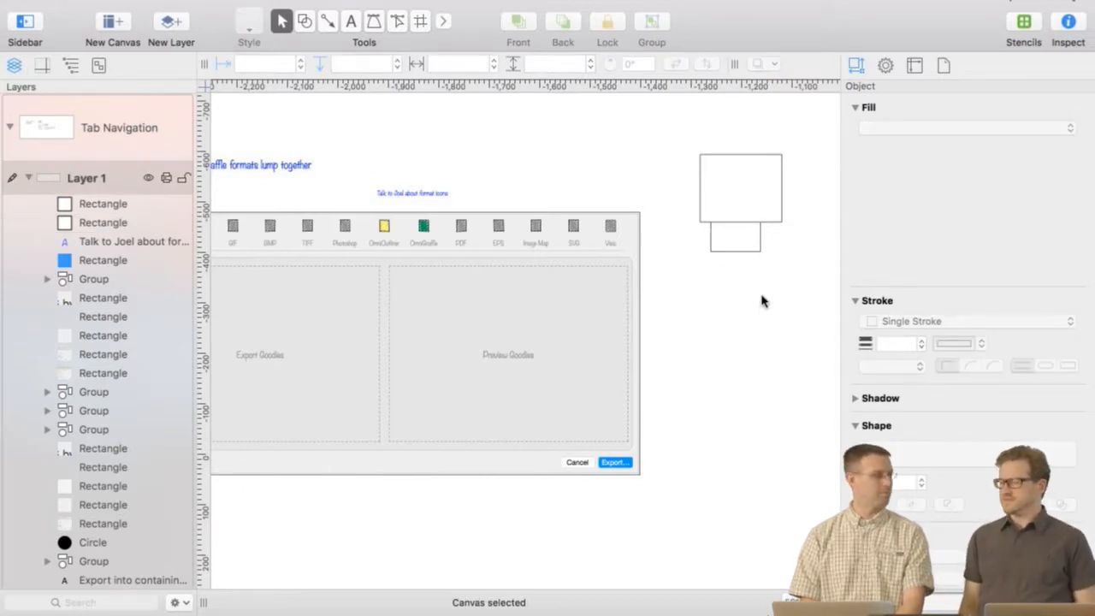
{"action": "left_click", "coordinate": [733, 247]}
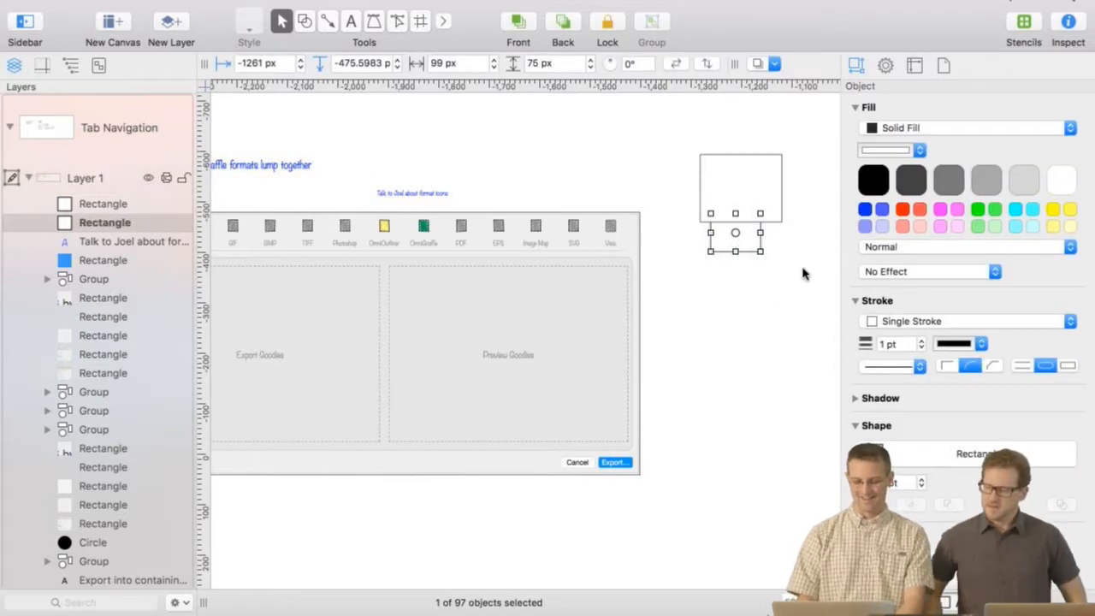
- Delete both standalone rectangles and select the rectangle in the artboard layer that surrounds the Full Width mock-up
{"action": "left_click_drag", "start_coordinate": [808, 274], "coordinate": [691, 134]}
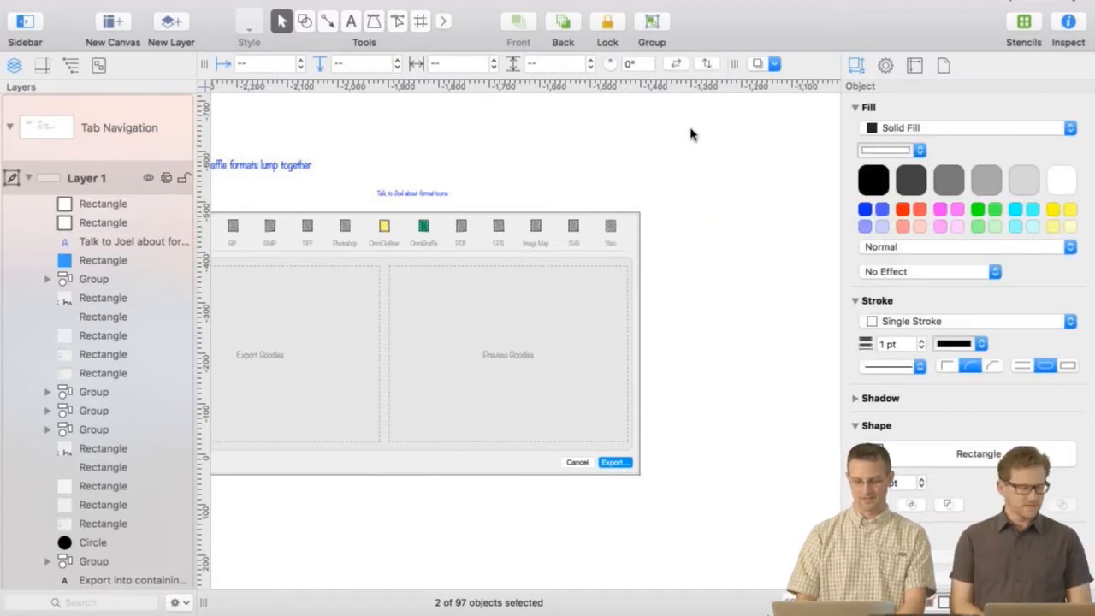
{"action": "key", "text": "Delete"}
{"action": "scroll", "coordinate": [467, 248], "scroll_direction": "left", "scroll_amount": 5}
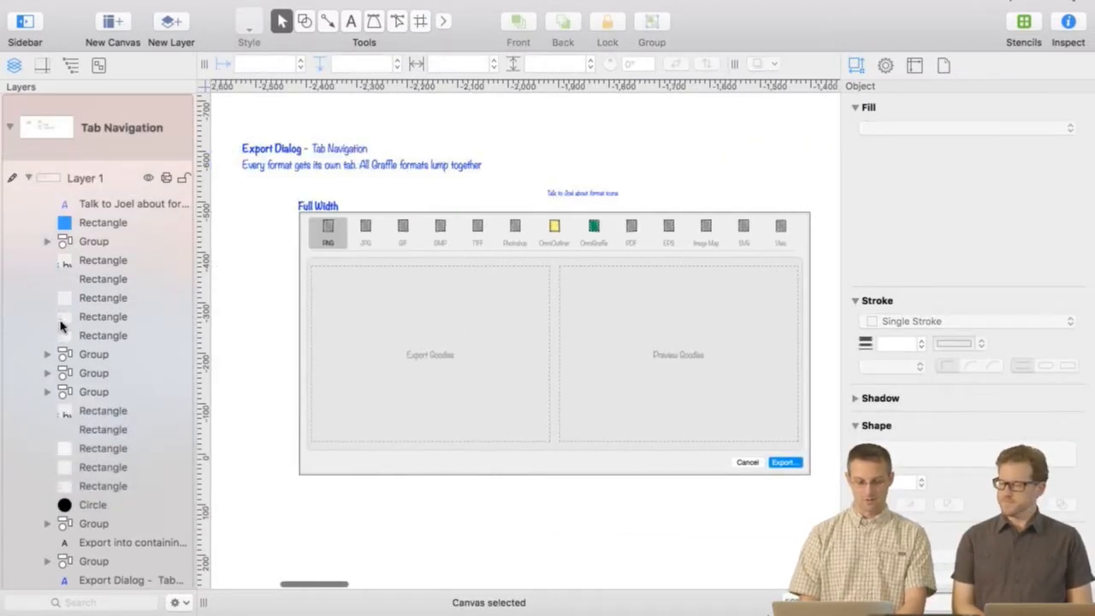
{"action": "scroll", "coordinate": [83, 309], "scroll_direction": "down", "scroll_amount": 15}
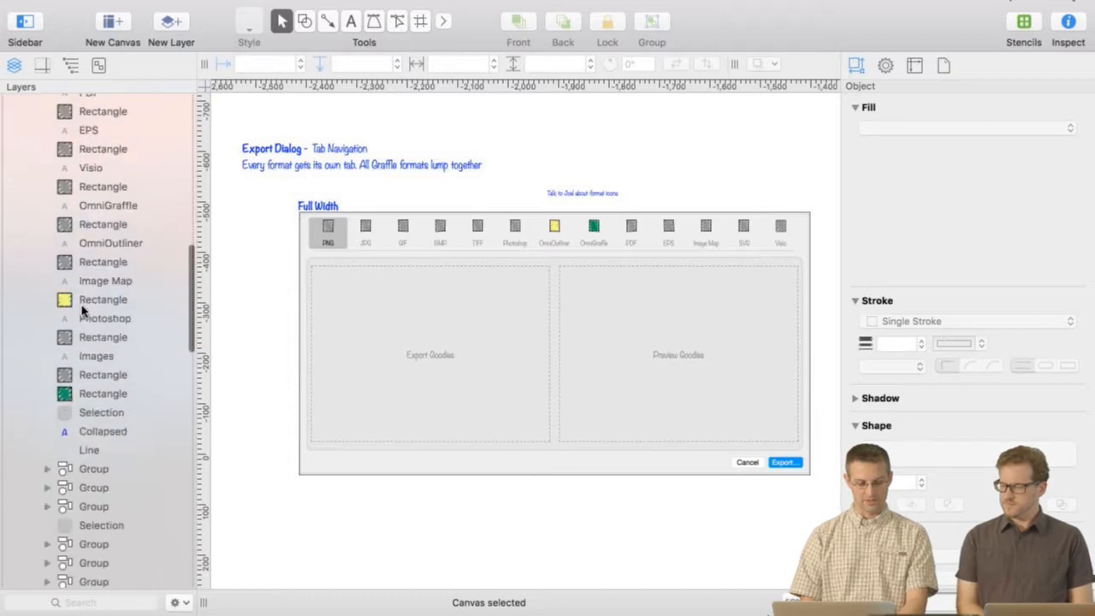
{"action": "left_click", "coordinate": [103, 281]}
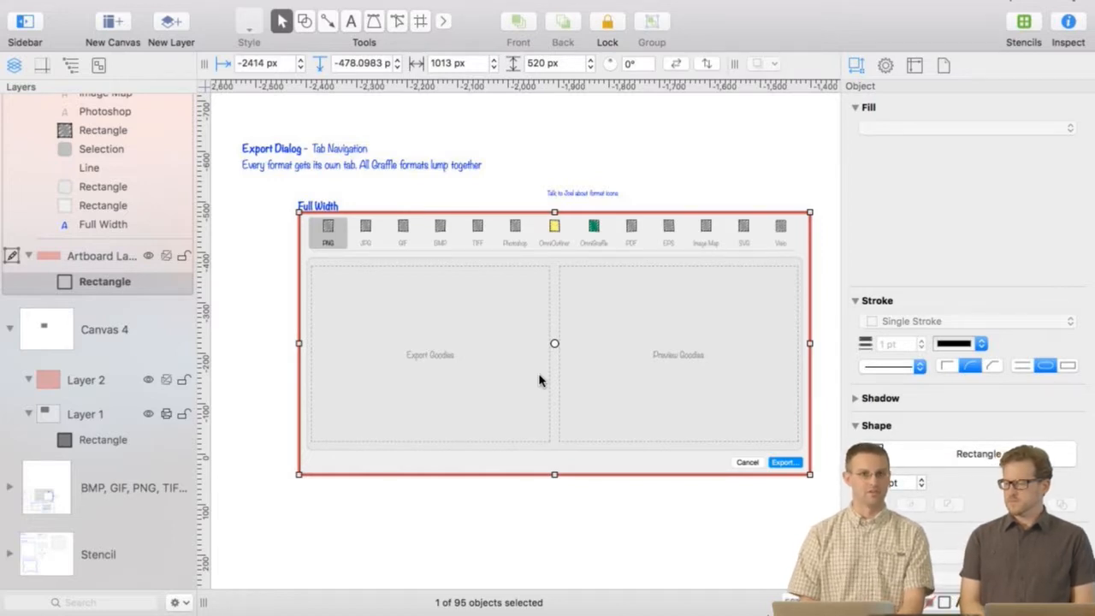
- Make an artboard around all objects of the upper PNG export dialog mock-up, the one with the transparent checkered preview
{"action": "scroll", "coordinate": [539, 380], "scroll_direction": "right", "scroll_amount": 20}
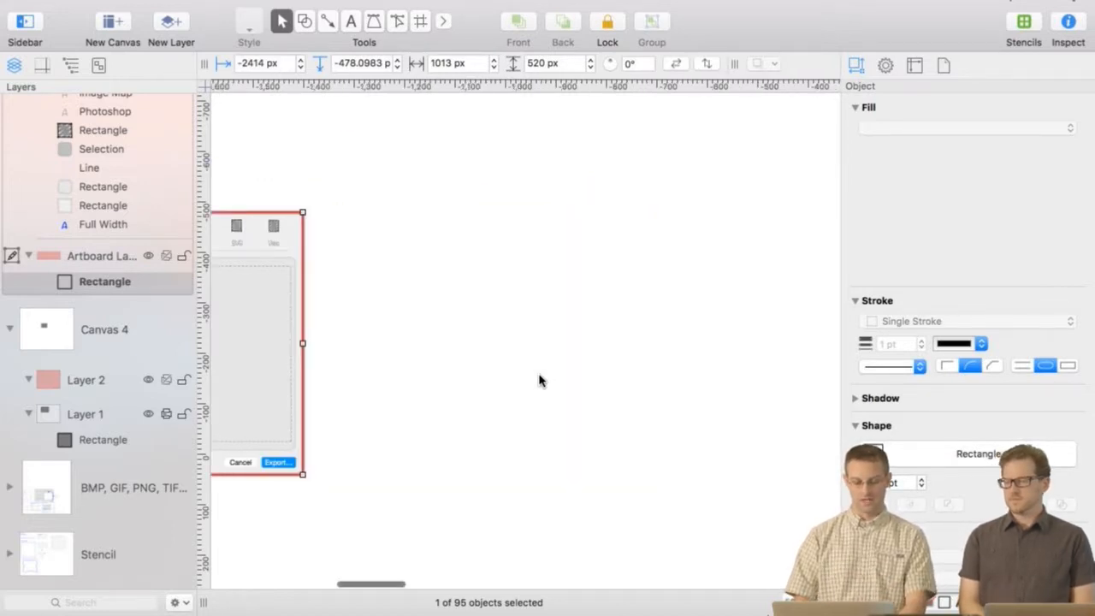
{"action": "scroll", "coordinate": [539, 380], "scroll_direction": "right", "scroll_amount": 18}
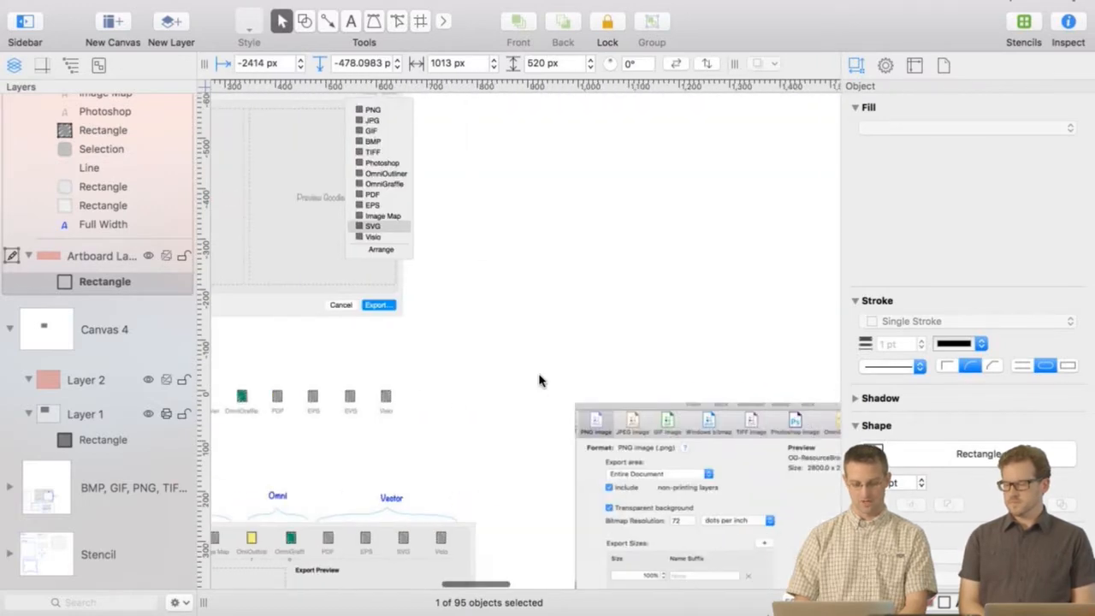
{"action": "scroll", "coordinate": [539, 380], "scroll_direction": "down", "scroll_amount": 4}
{"action": "scroll", "coordinate": [539, 380], "scroll_direction": "right", "scroll_amount": 3}
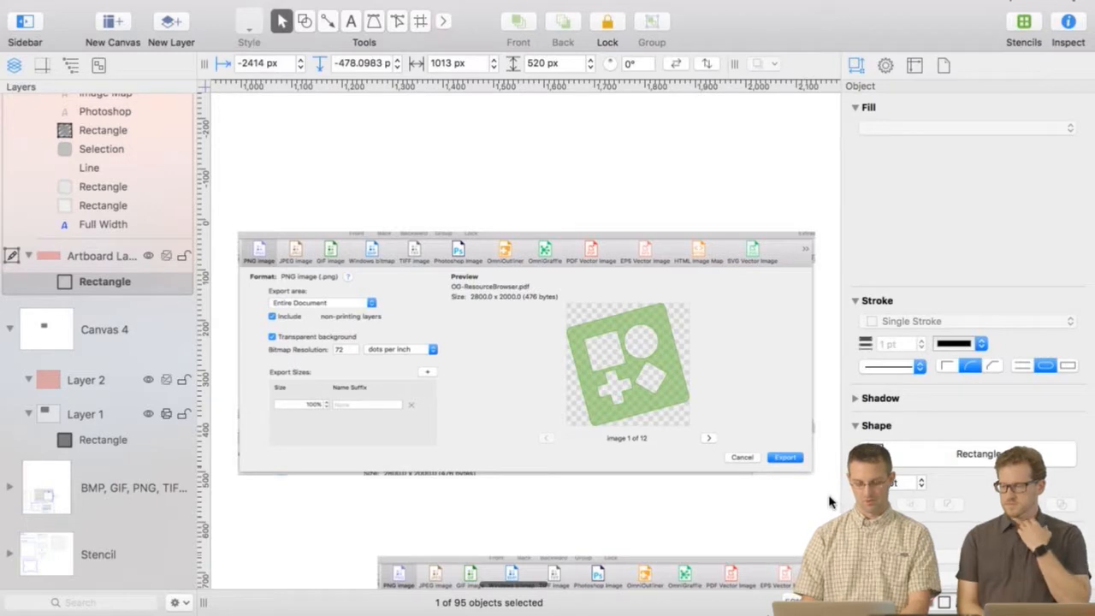
{"action": "left_click_drag", "start_coordinate": [821, 495], "coordinate": [237, 213]}
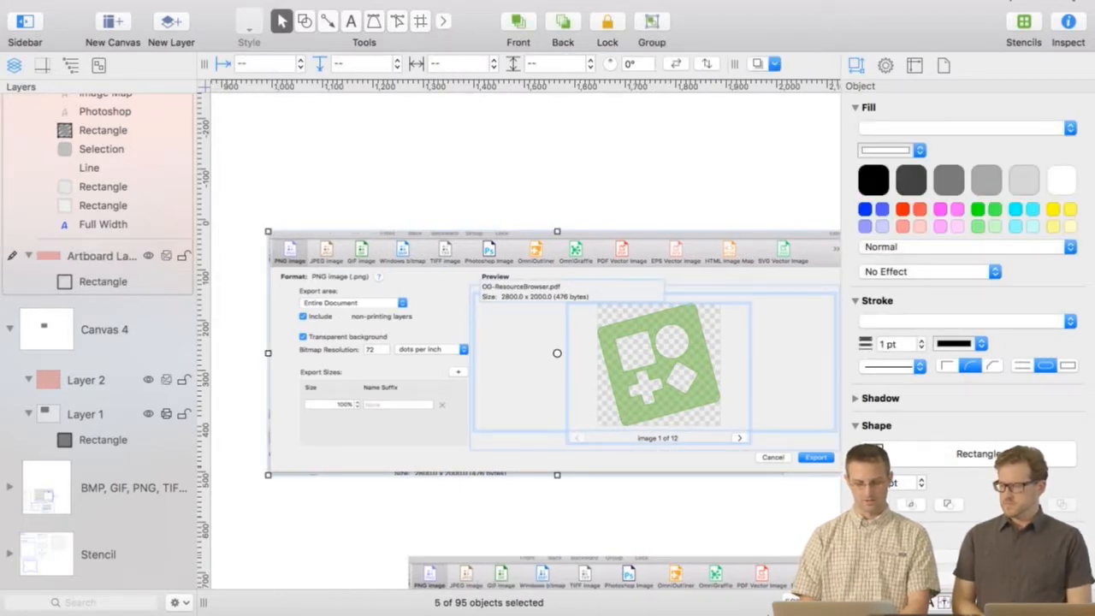
{"action": "left_click", "coordinate": [325, 9]}
{"action": "left_click", "coordinate": [381, 199]}
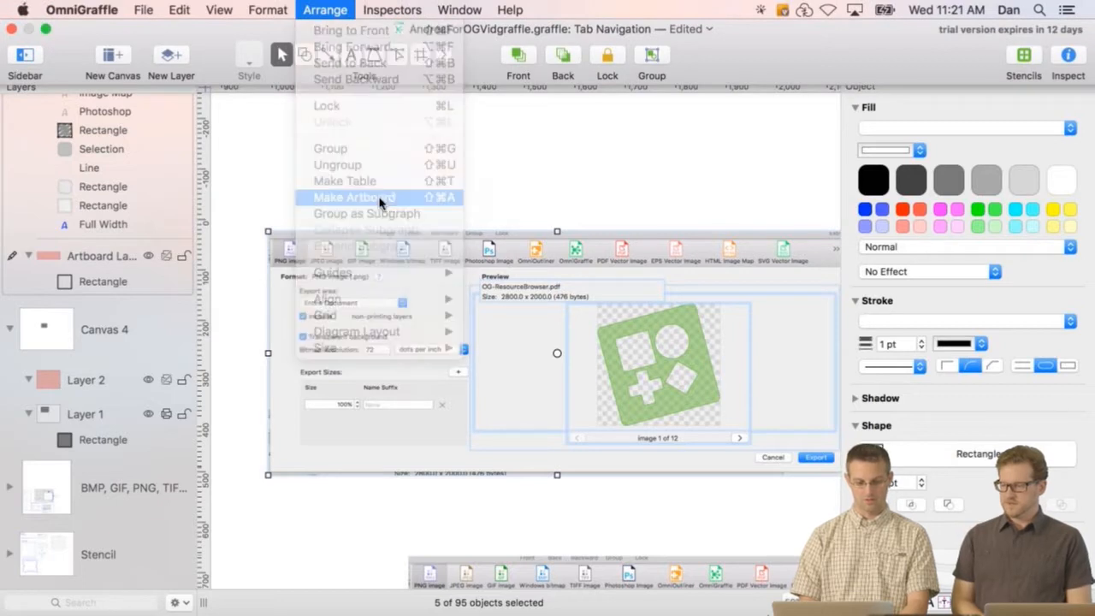
- Make an artboard around the export dialog mock-up directly below, the one with the white-background preview
{"action": "scroll", "coordinate": [370, 483], "scroll_direction": "down", "scroll_amount": 5}
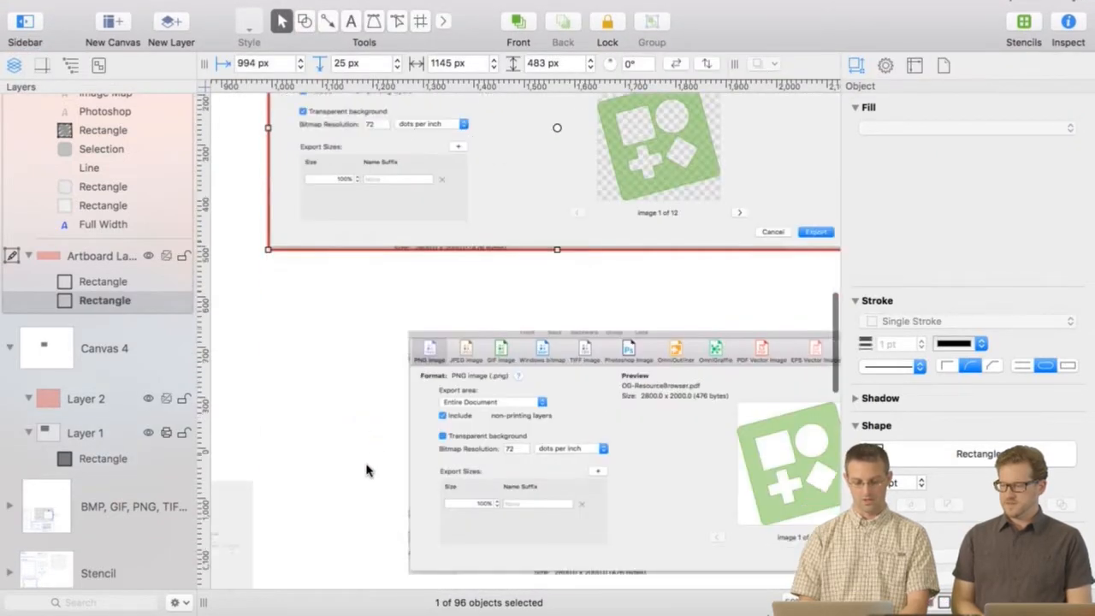
{"action": "scroll", "coordinate": [385, 338], "scroll_direction": "right", "scroll_amount": 5}
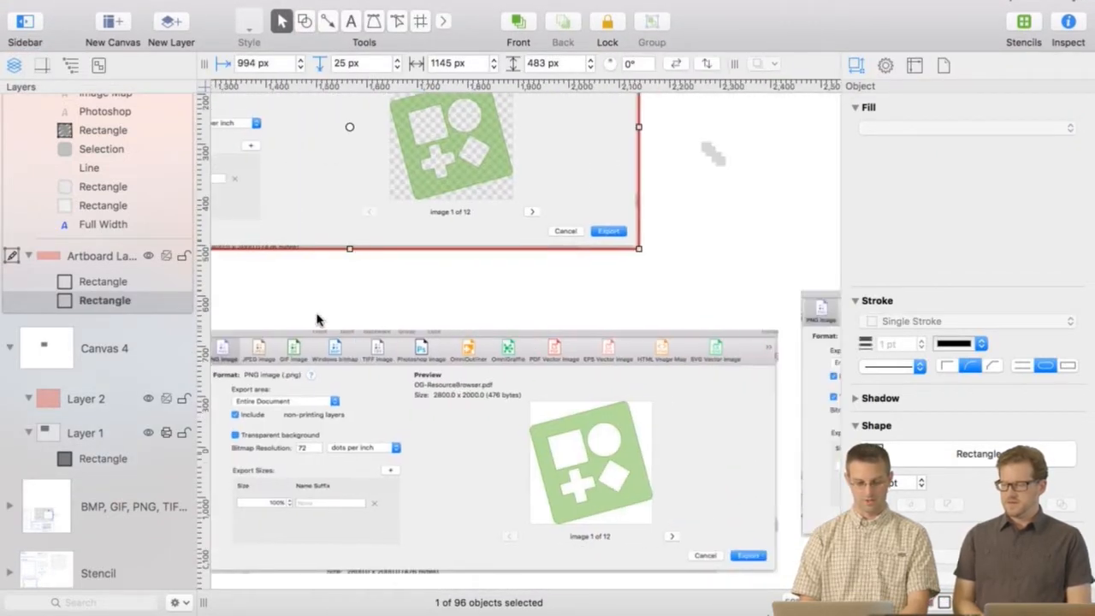
{"action": "scroll", "coordinate": [347, 244], "scroll_direction": "up", "scroll_amount": 2}
{"action": "scroll", "coordinate": [347, 246], "scroll_direction": "left", "scroll_amount": 2}
{"action": "scroll", "coordinate": [339, 266], "scroll_direction": "down", "scroll_amount": 5}
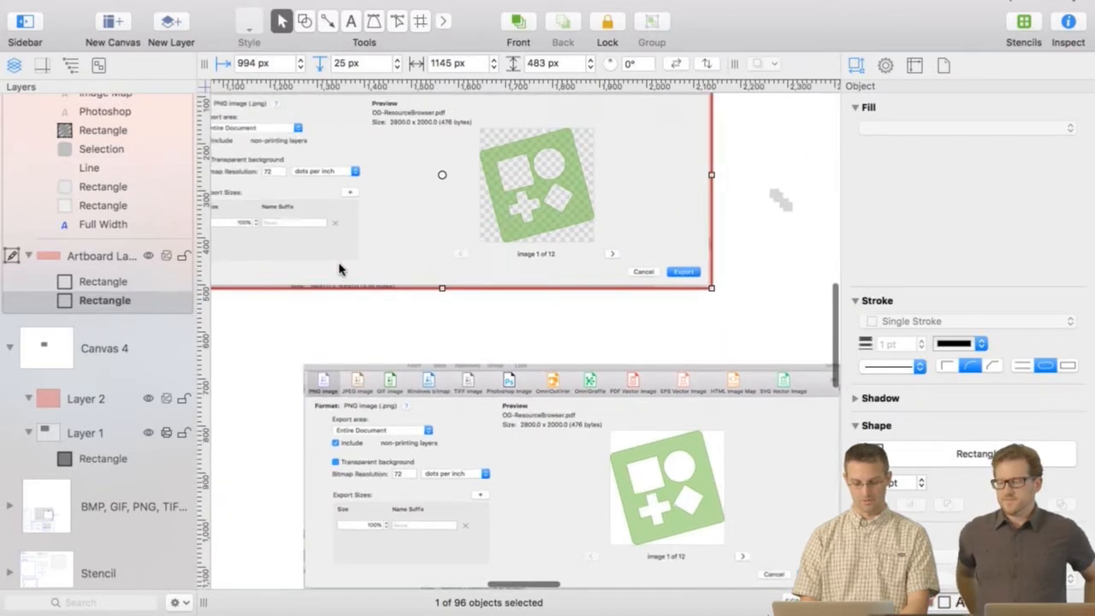
{"action": "left_click_drag", "start_coordinate": [388, 346], "coordinate": [692, 496]}
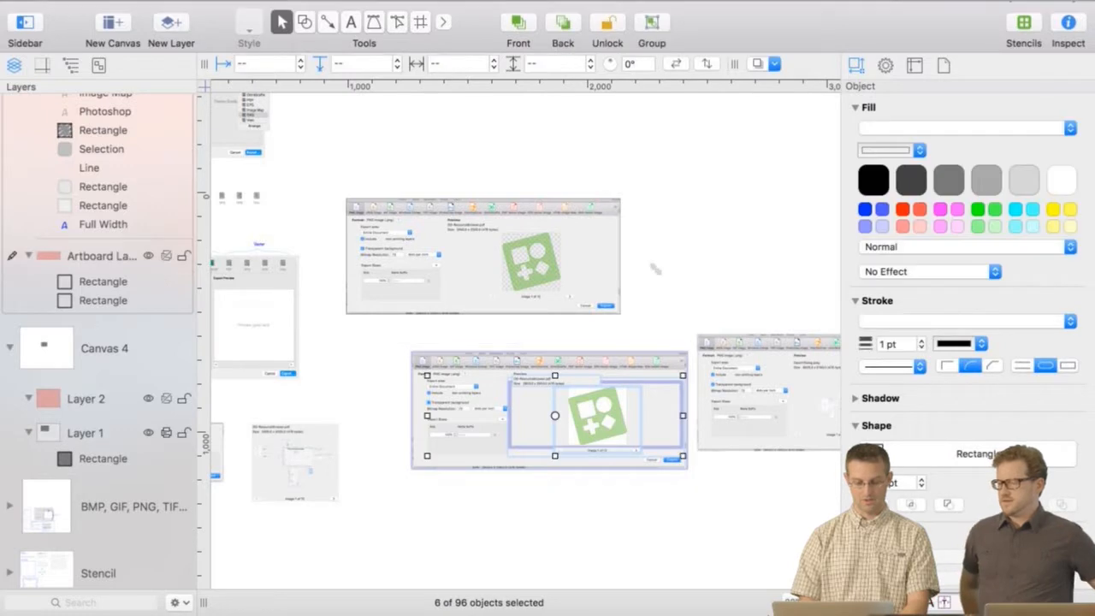
{"action": "left_click", "coordinate": [325, 10]}
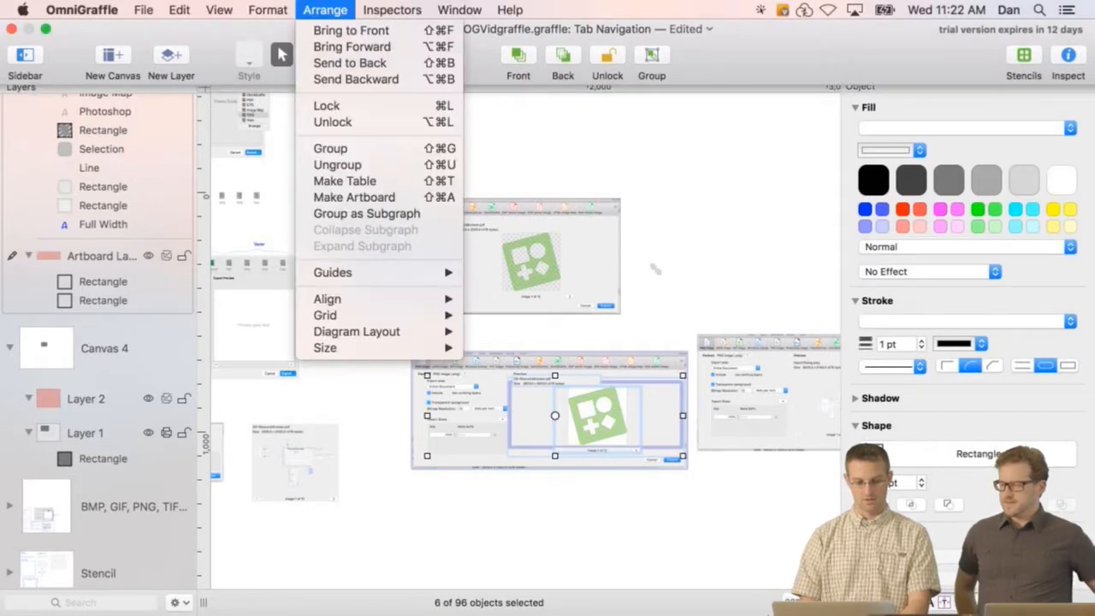
{"action": "left_click", "coordinate": [405, 202]}
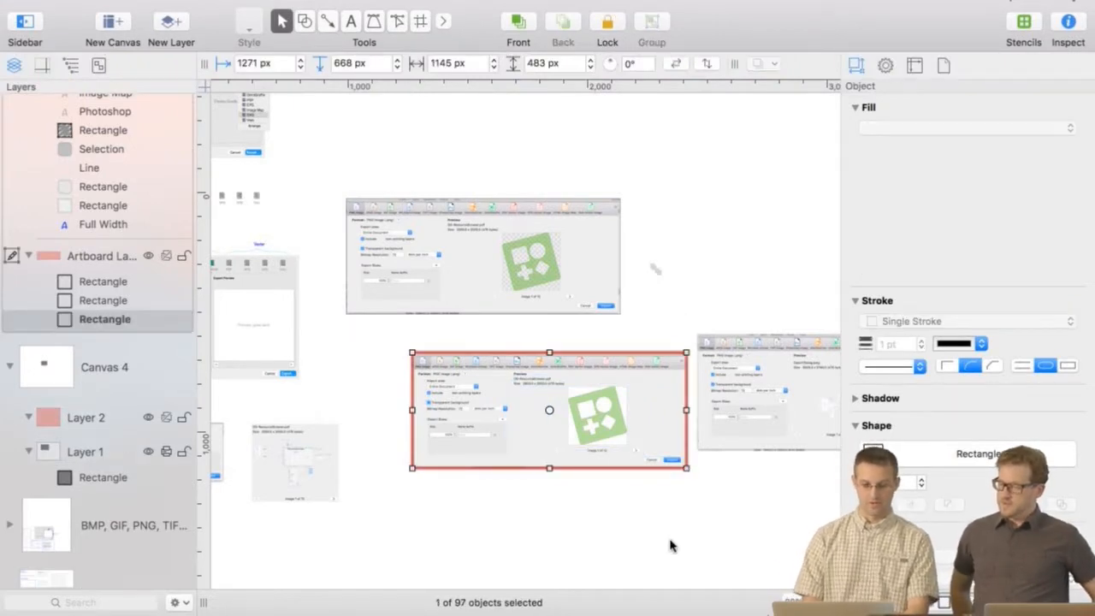
- Hide Layer 1 of the Tab Navigation canvas
{"action": "scroll", "coordinate": [133, 205], "scroll_direction": "up", "scroll_amount": 15}
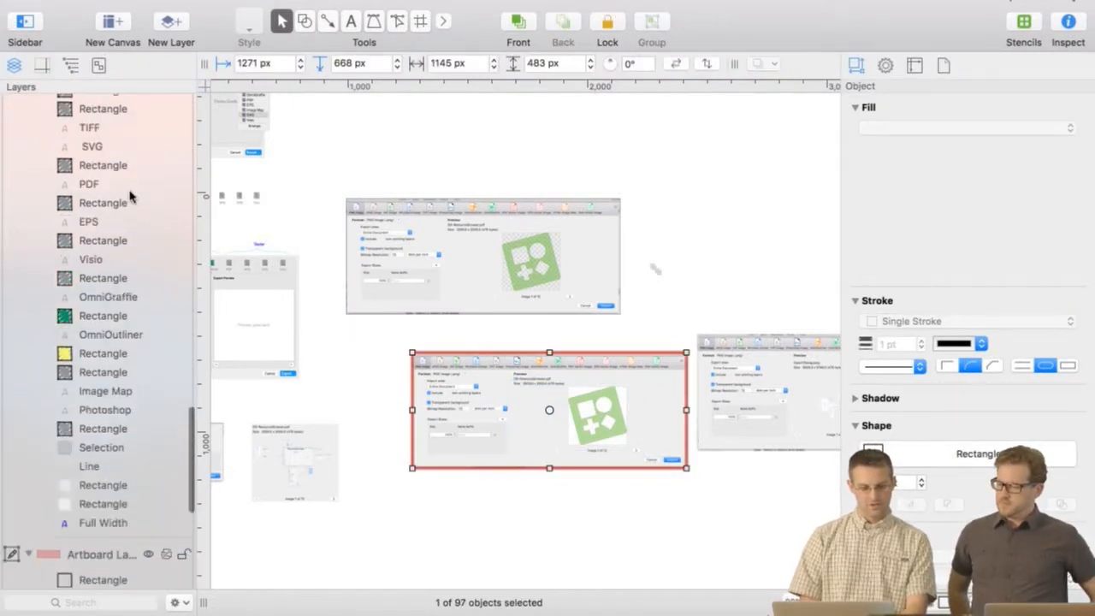
{"action": "left_click", "coordinate": [148, 178]}
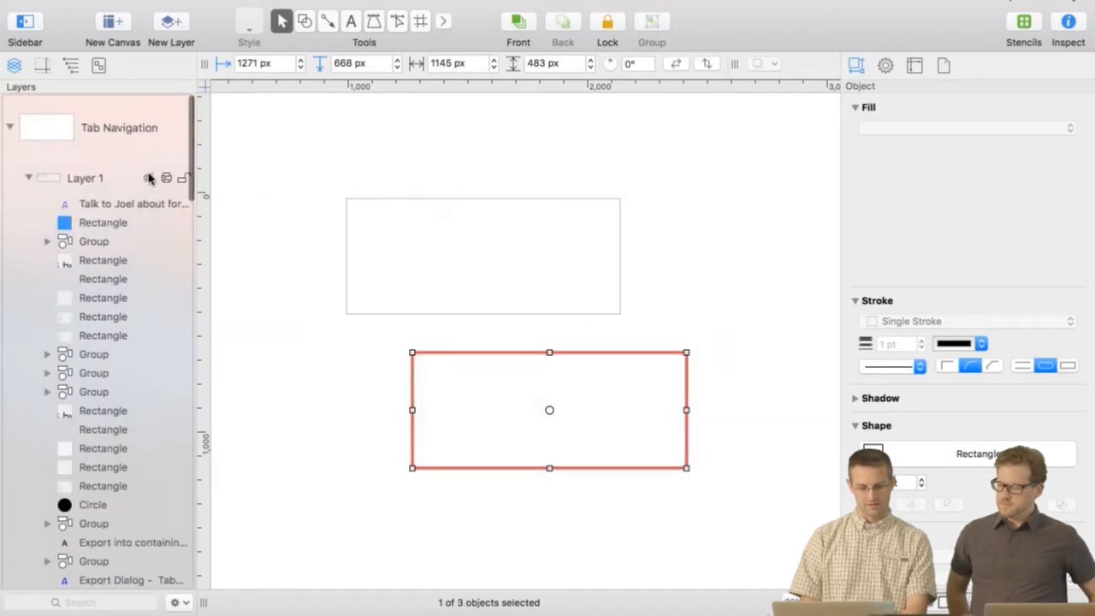
- Add a new layer to the Tab Navigation canvas and place it beneath the artboard layer
{"action": "scroll", "coordinate": [137, 452], "scroll_direction": "down", "scroll_amount": 5}
{"action": "scroll", "coordinate": [137, 451], "scroll_direction": "down", "scroll_amount": 8}
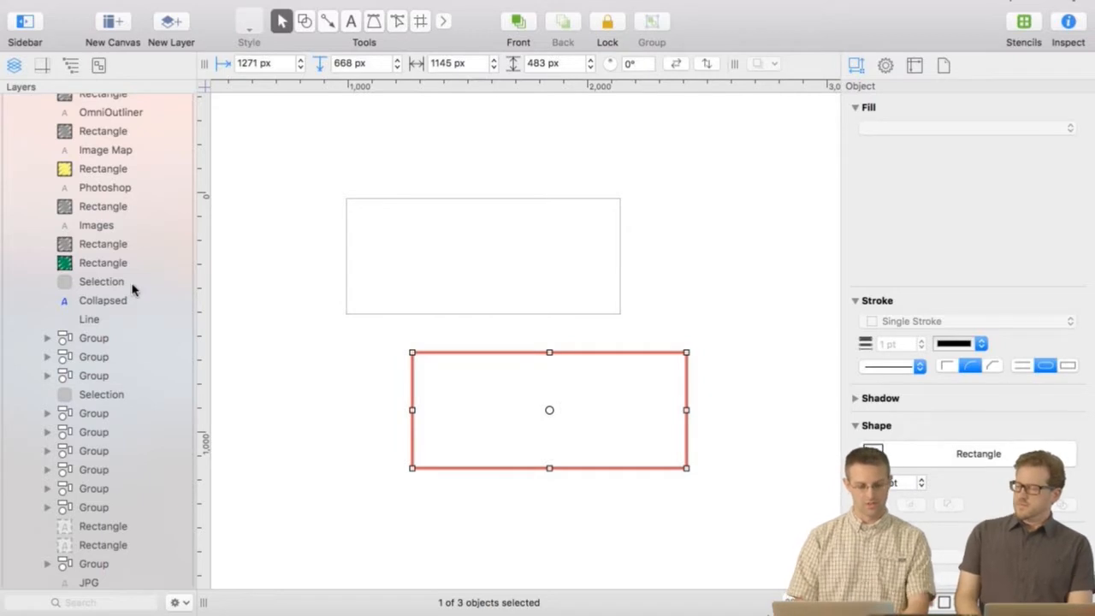
{"action": "scroll", "coordinate": [132, 293], "scroll_direction": "down", "scroll_amount": 10}
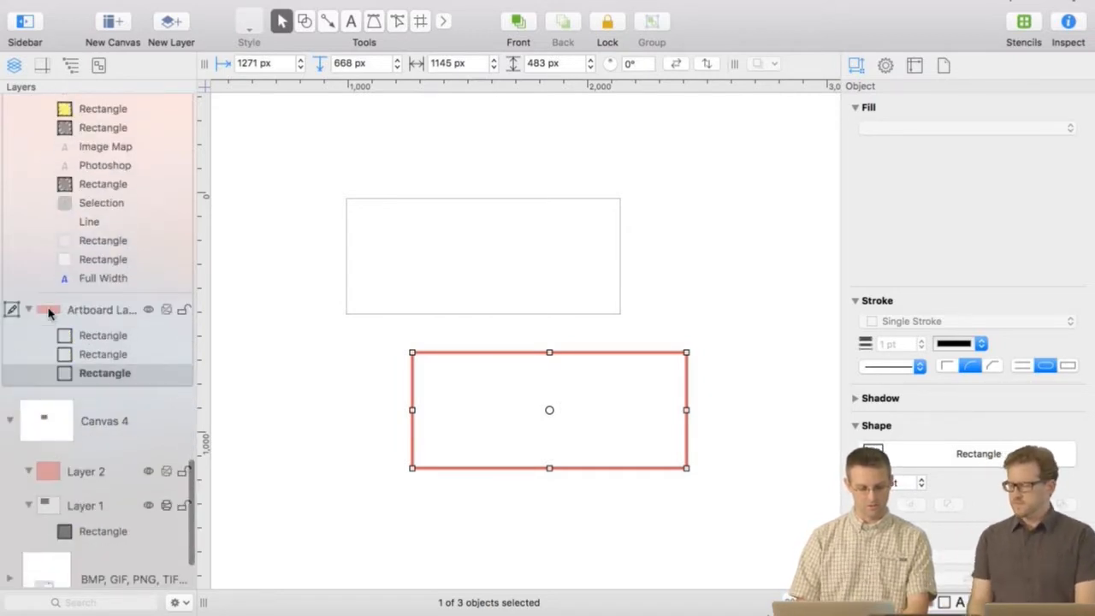
{"action": "left_click", "coordinate": [53, 313]}
{"action": "left_click", "coordinate": [171, 21]}
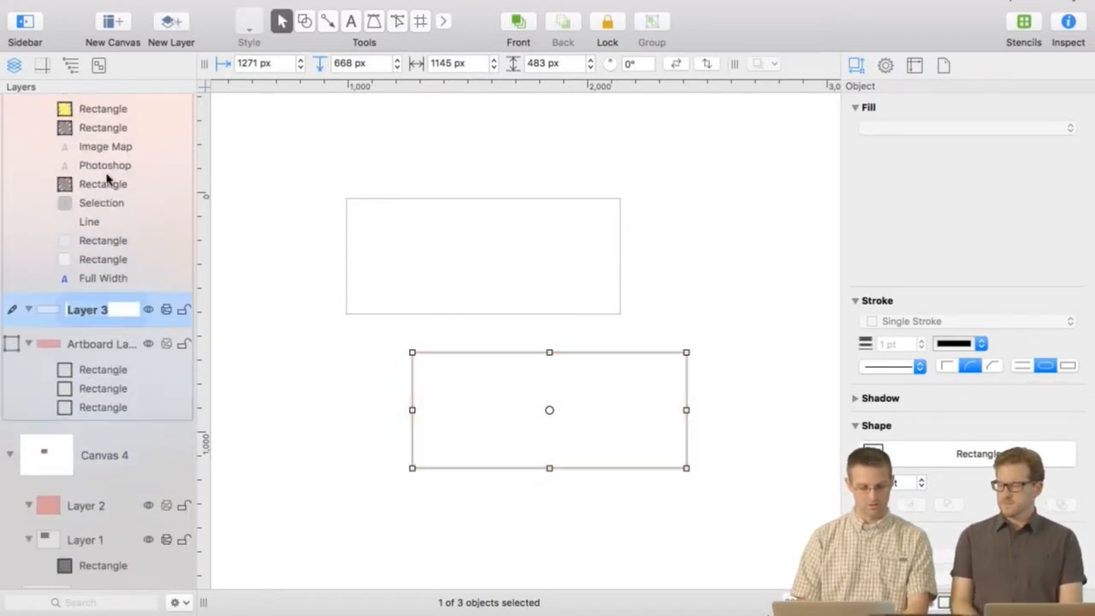
{"action": "left_click_drag", "start_coordinate": [47, 314], "coordinate": [36, 420]}
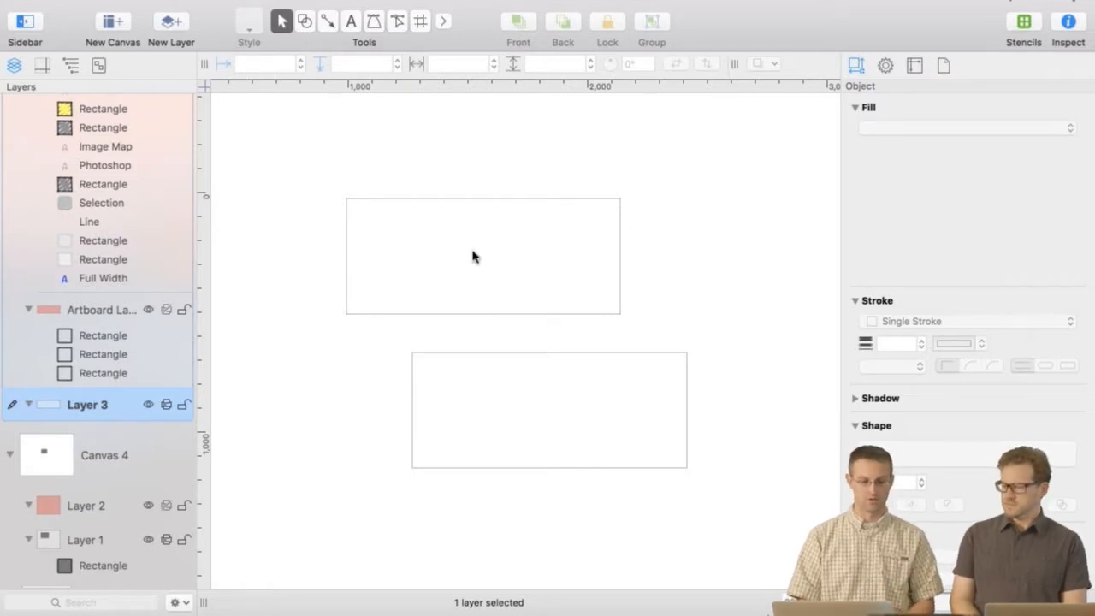
- On Layer 3, draw a line connecting the upper artboard to the lower one and set its stroke thickness to 10 pt
{"action": "left_click", "coordinate": [328, 21]}
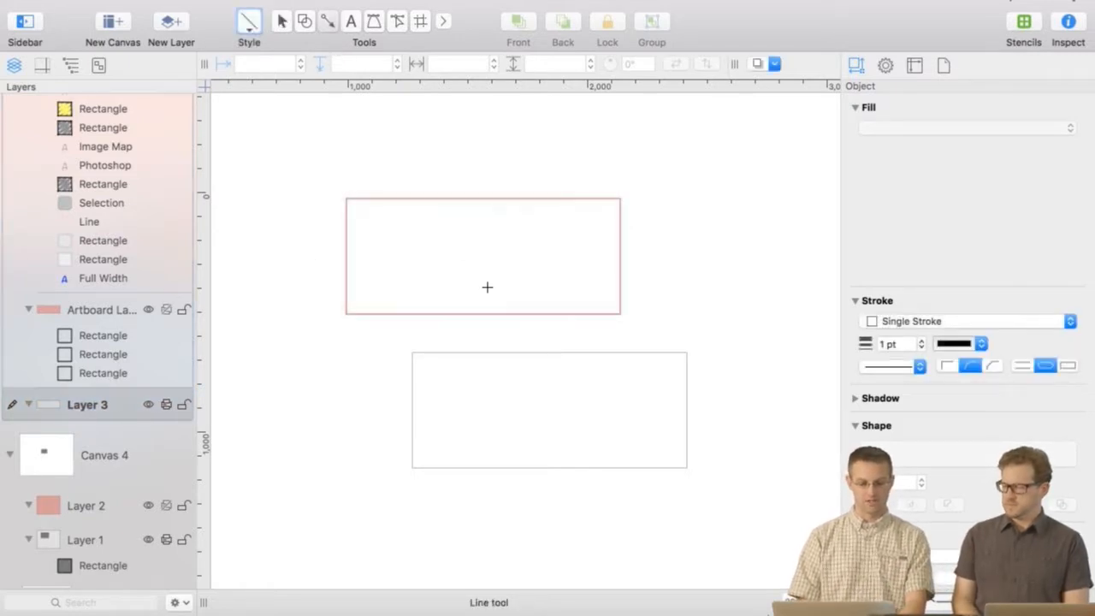
{"action": "left_click_drag", "start_coordinate": [487, 287], "coordinate": [567, 442]}
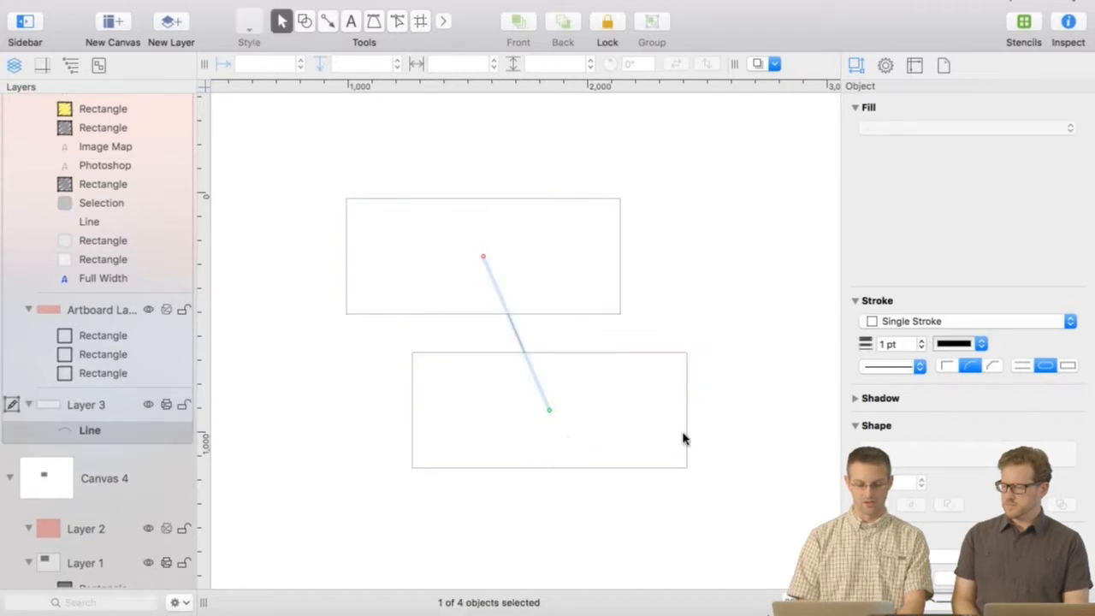
{"action": "left_click", "coordinate": [898, 345]}
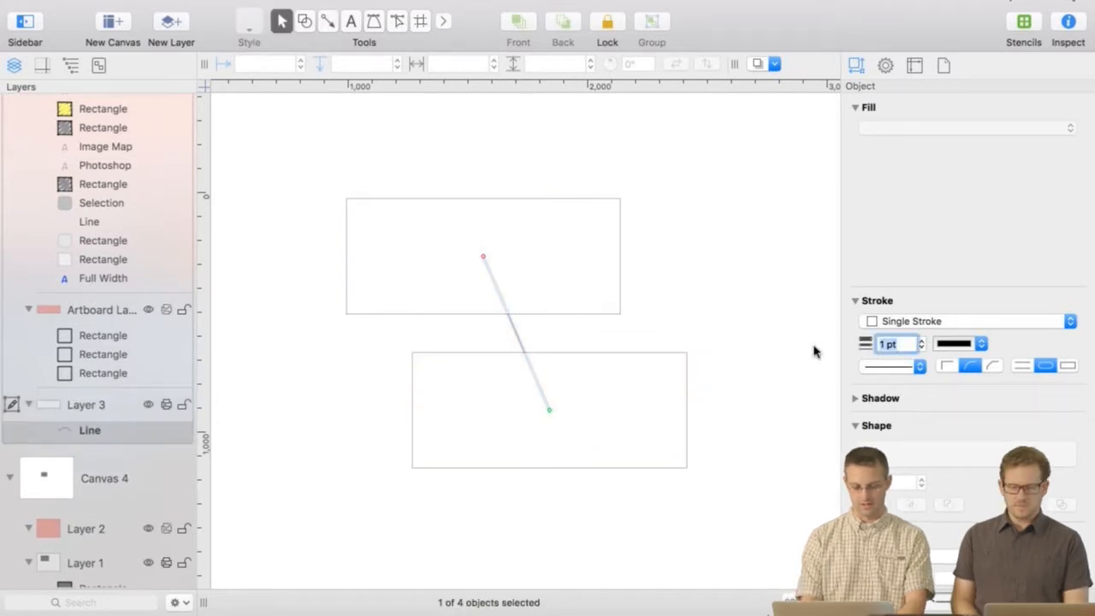
{"action": "type", "text": "10"}
{"action": "key", "text": "Return"}
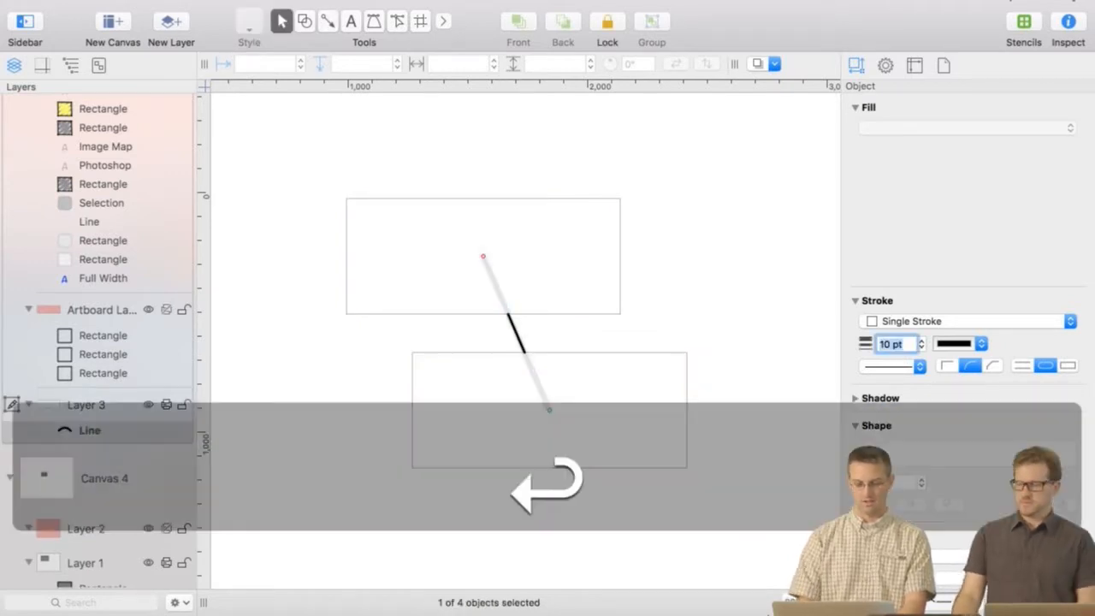
- Select the two artboards together with the connecting line, clear the selection, and examine the line between the artboards up close
{"action": "key", "text": "z"}
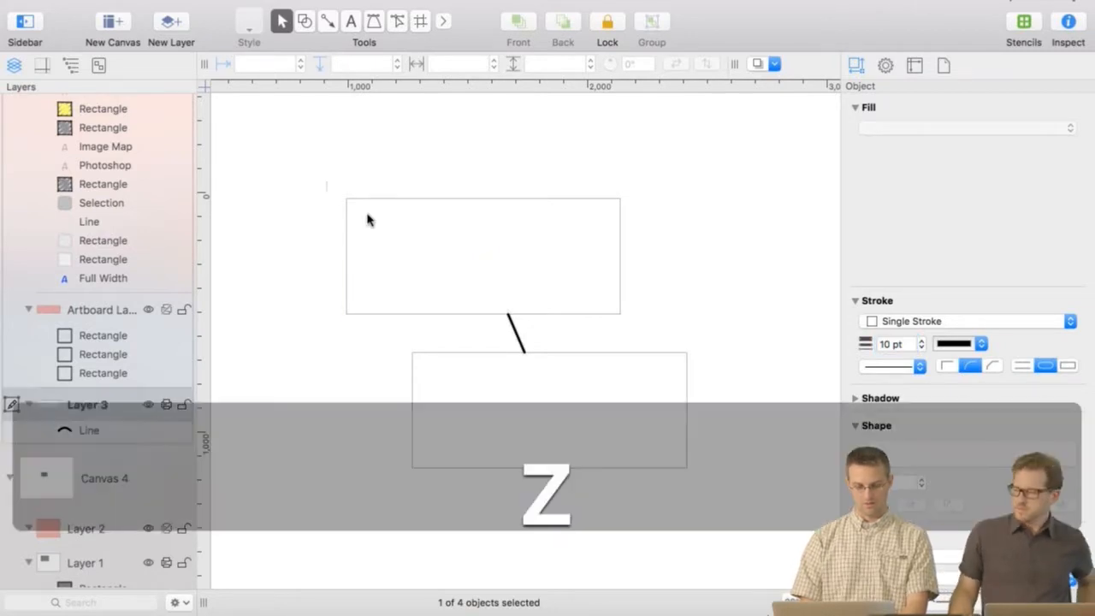
{"action": "left_click_drag", "start_coordinate": [456, 288], "coordinate": [288, 171]}
{"action": "left_click", "coordinate": [753, 488]}
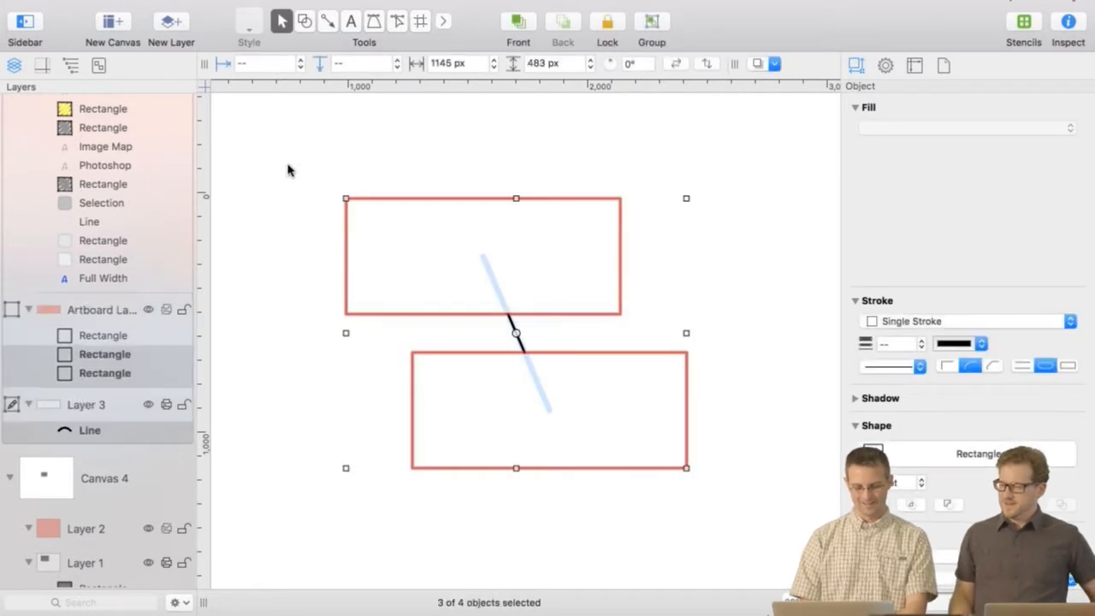
{"action": "left_click", "coordinate": [279, 155]}
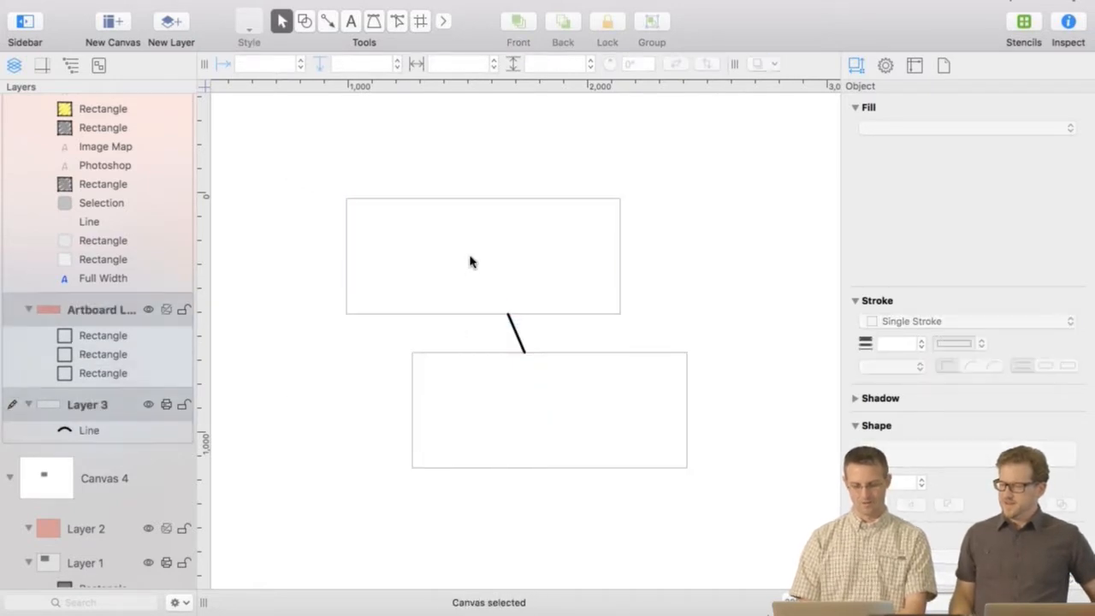
{"action": "scroll", "coordinate": [469, 263], "scroll_direction": "up", "scroll_amount": 3}
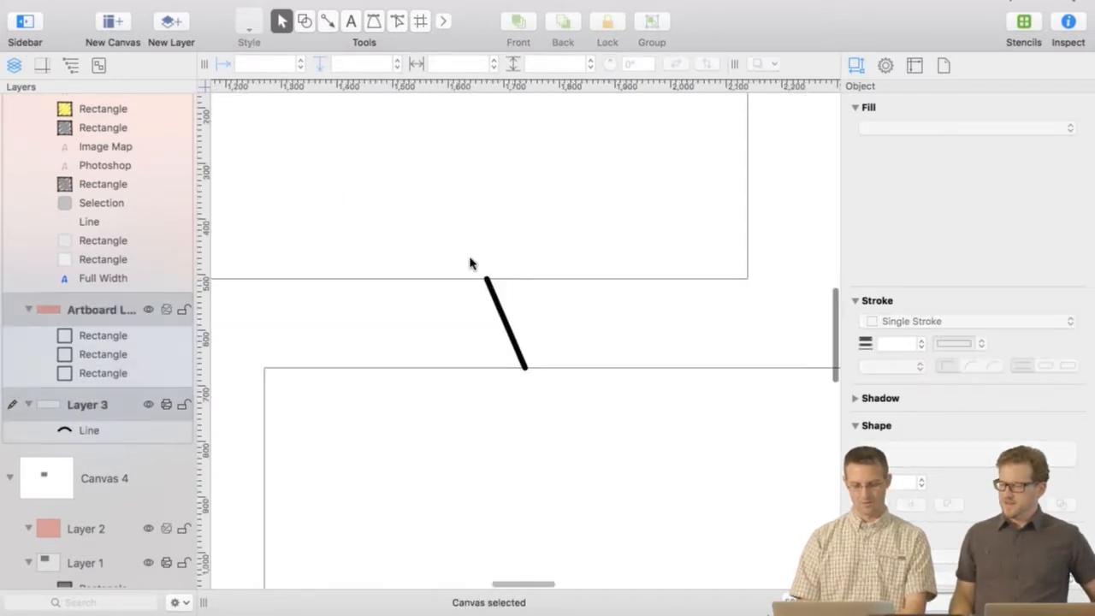
- Add a solid arrowhead to the lower end of the line connecting the two artboards
{"action": "left_click", "coordinate": [505, 322]}
{"action": "left_click", "coordinate": [1045, 598]}
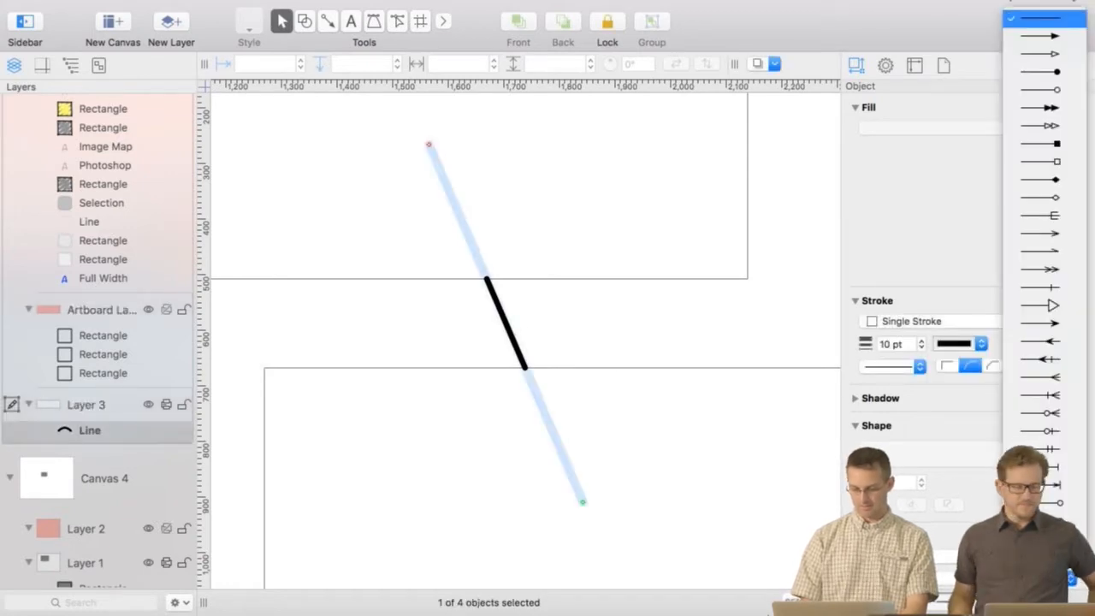
{"action": "left_click", "coordinate": [1045, 37]}
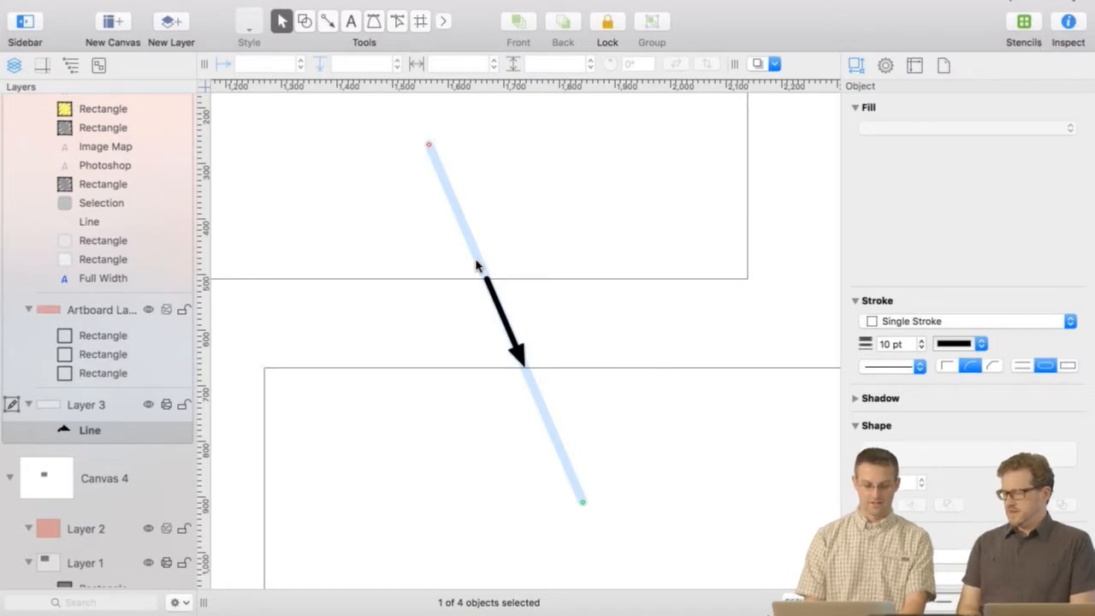
- Show Layer 1 of the Tab Navigation canvas again
{"action": "key", "text": "super+shift+comma"}
{"action": "key", "text": "super+shift+comma"}
{"action": "key", "text": "super+shift+comma"}
{"action": "key", "text": "super+shift+comma"}
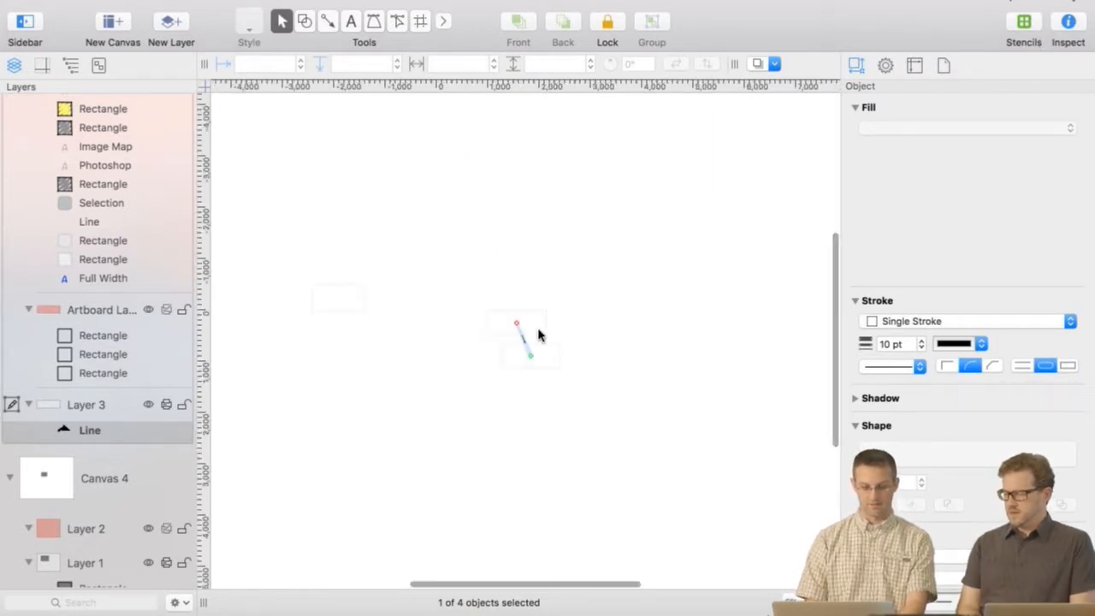
{"action": "scroll", "coordinate": [142, 196], "scroll_direction": "up", "scroll_amount": 15}
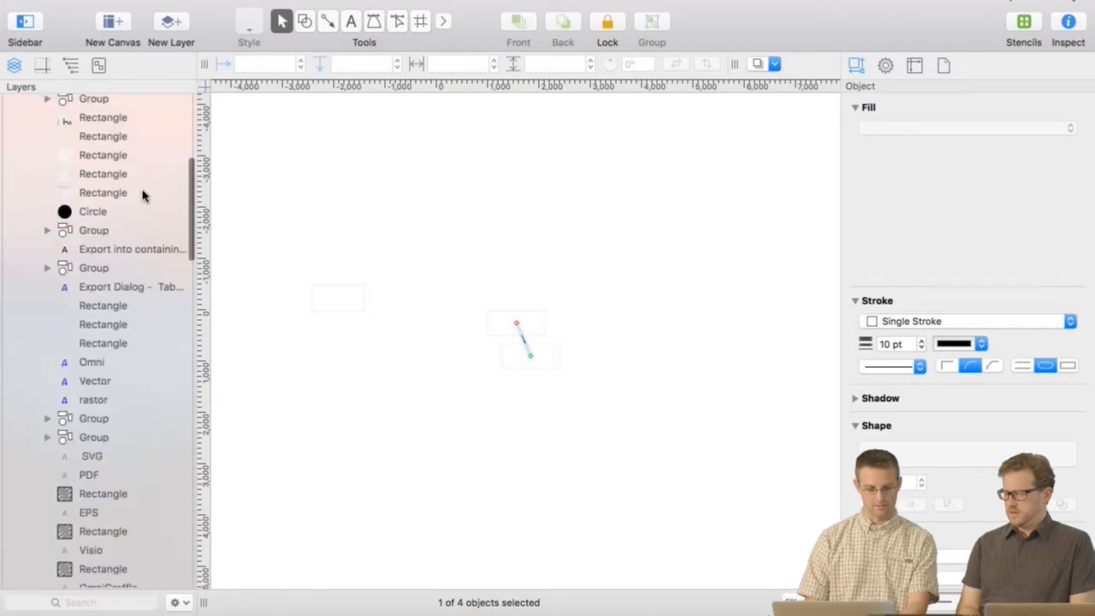
{"action": "scroll", "coordinate": [142, 196], "scroll_direction": "up", "scroll_amount": 5}
{"action": "left_click", "coordinate": [148, 177]}
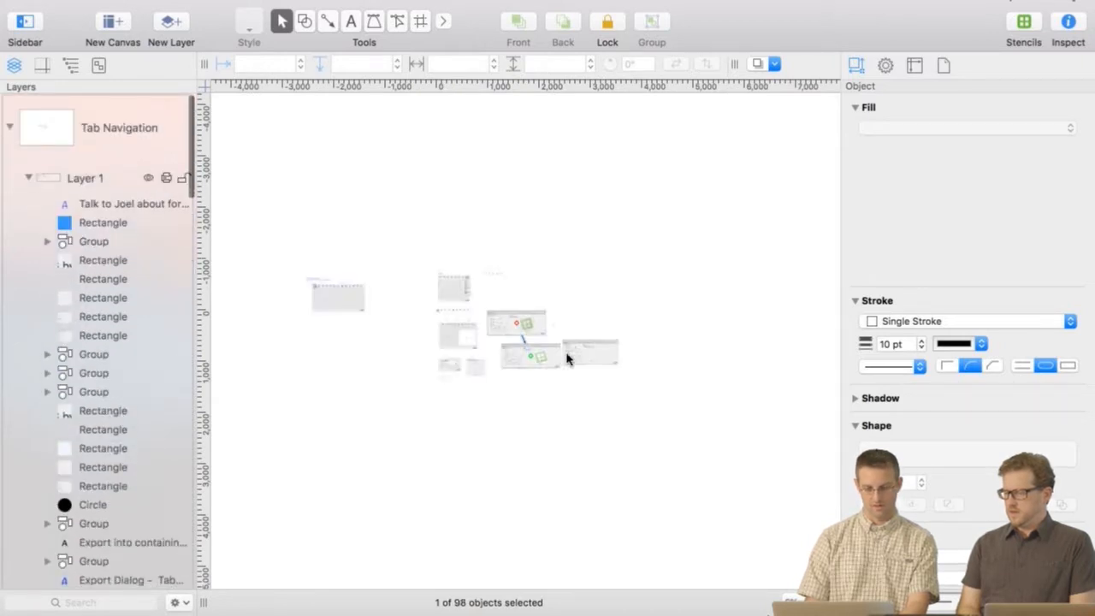
- Examine the arrow between the two export dialog mock-ups up close and in overview, clear the selection, and look through the layer contents
{"action": "key", "text": "super+shift+period"}
{"action": "key", "text": "super+shift+period"}
{"action": "key", "text": "super+shift+period"}
{"action": "key", "text": "super+shift+period"}
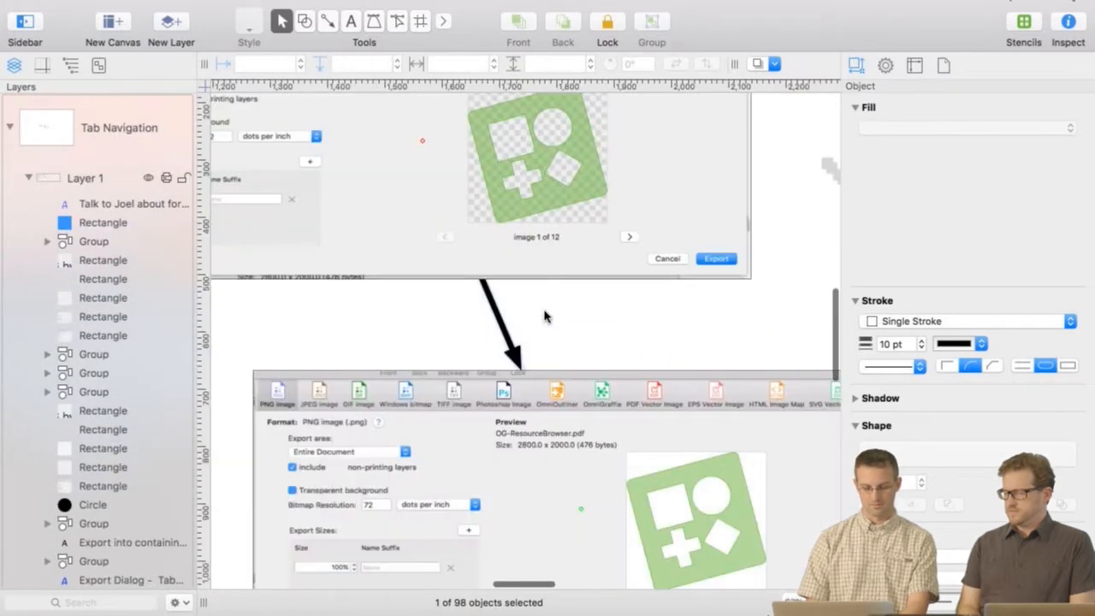
{"action": "key", "text": "super+shift+comma"}
{"action": "key", "text": "super+shift+comma"}
{"action": "key", "text": "super+shift+comma"}
{"action": "key", "text": "super+shift+comma"}
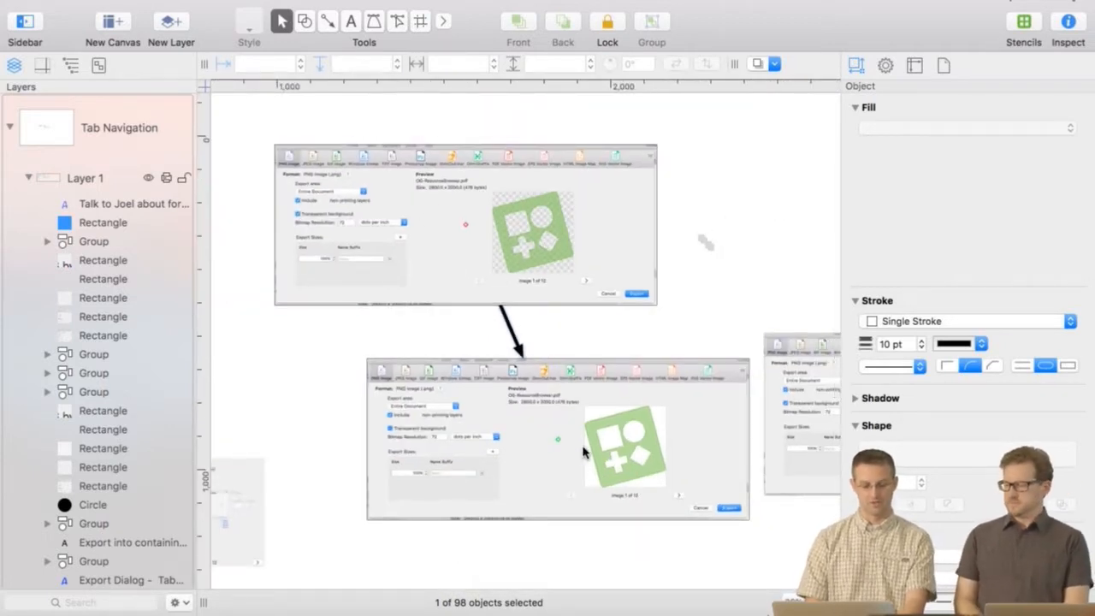
{"action": "left_click", "coordinate": [491, 546]}
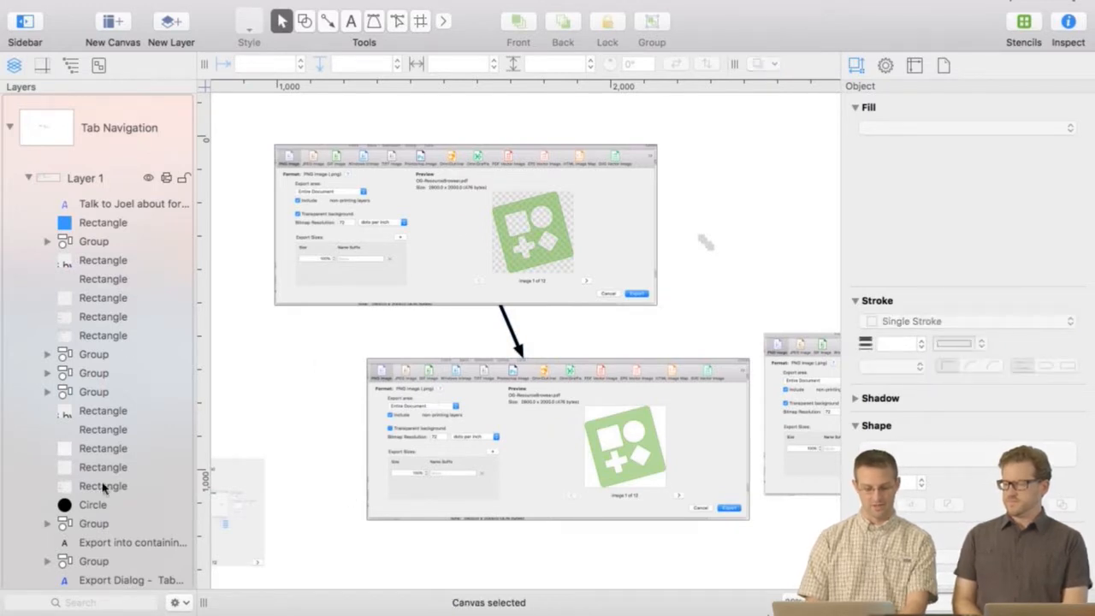
{"action": "scroll", "coordinate": [103, 487], "scroll_direction": "down", "scroll_amount": 3}
{"action": "scroll", "coordinate": [103, 488], "scroll_direction": "down", "scroll_amount": 15}
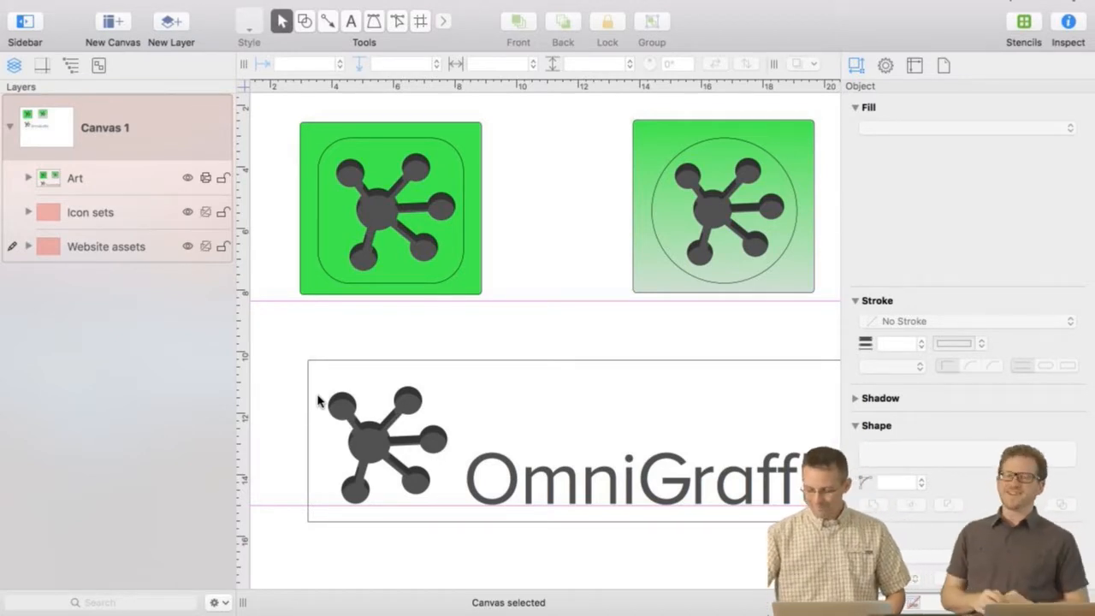
- Expand the Icon sets and Website assets layers and select their Mac, iOS and Header artboards one at a time
{"action": "left_click", "coordinate": [26, 214]}
{"action": "left_click", "coordinate": [29, 289]}
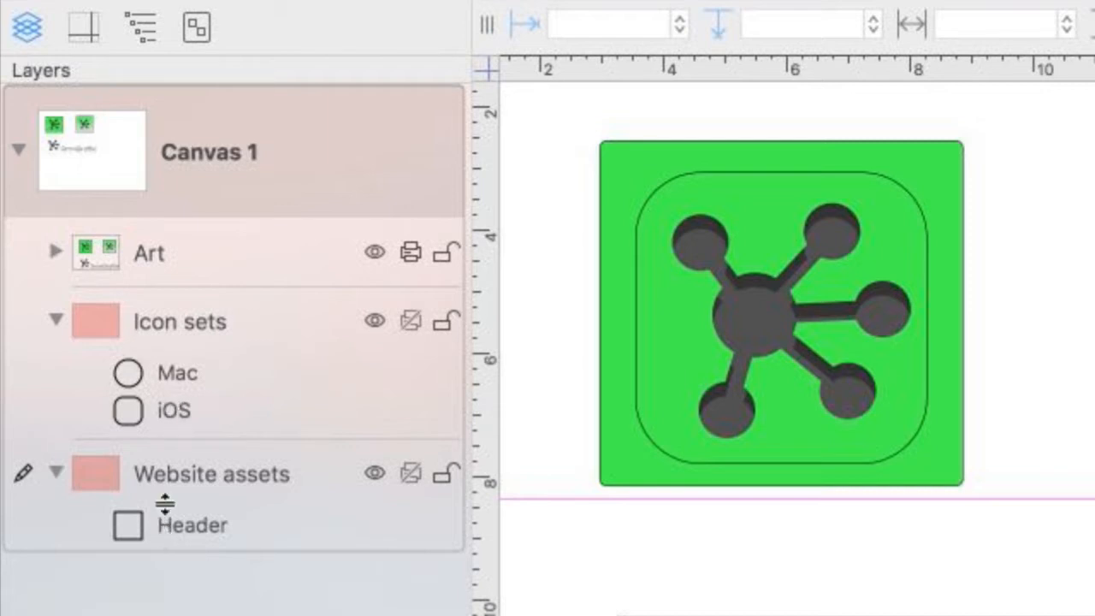
{"action": "left_click", "coordinate": [158, 373]}
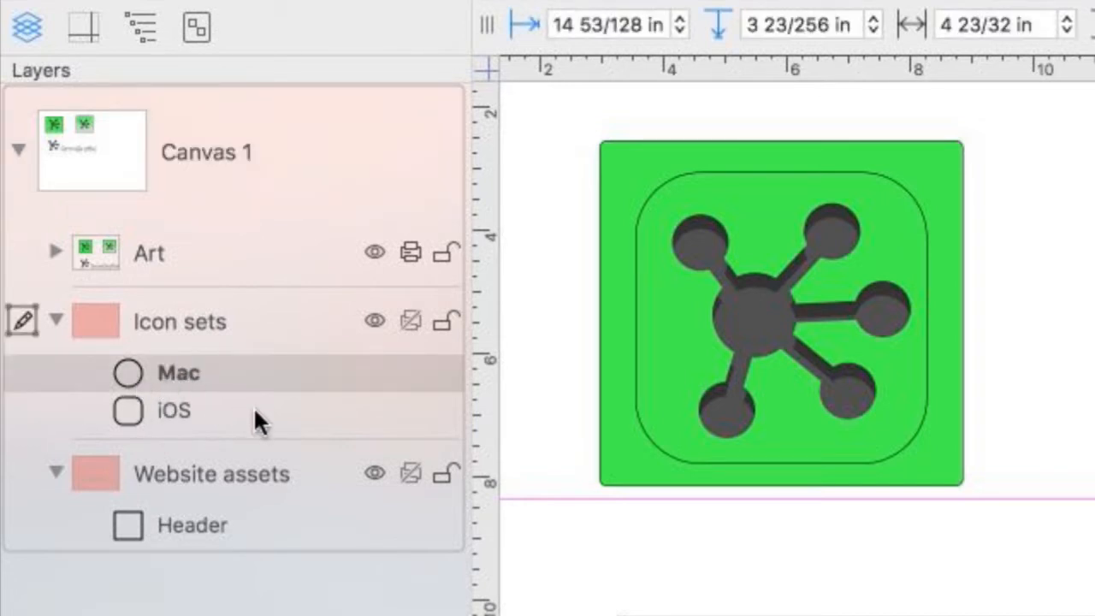
{"action": "left_click", "coordinate": [147, 420]}
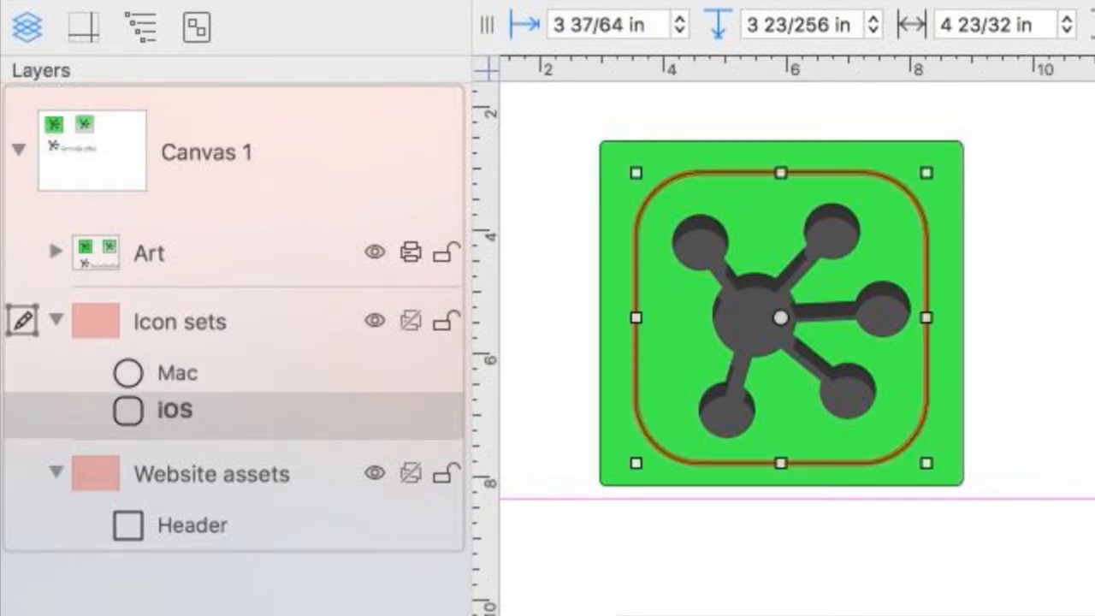
{"action": "left_click", "coordinate": [182, 527]}
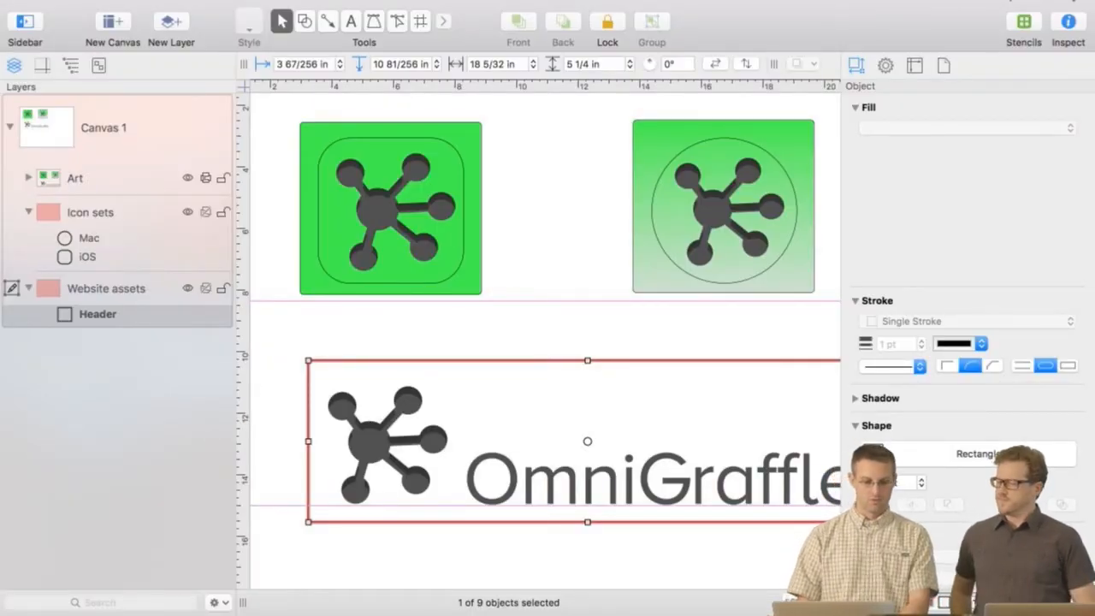
- Preview the PNG export of the entire document from artboards only, page through the images, and leave without exporting
{"action": "left_click", "coordinate": [143, 9]}
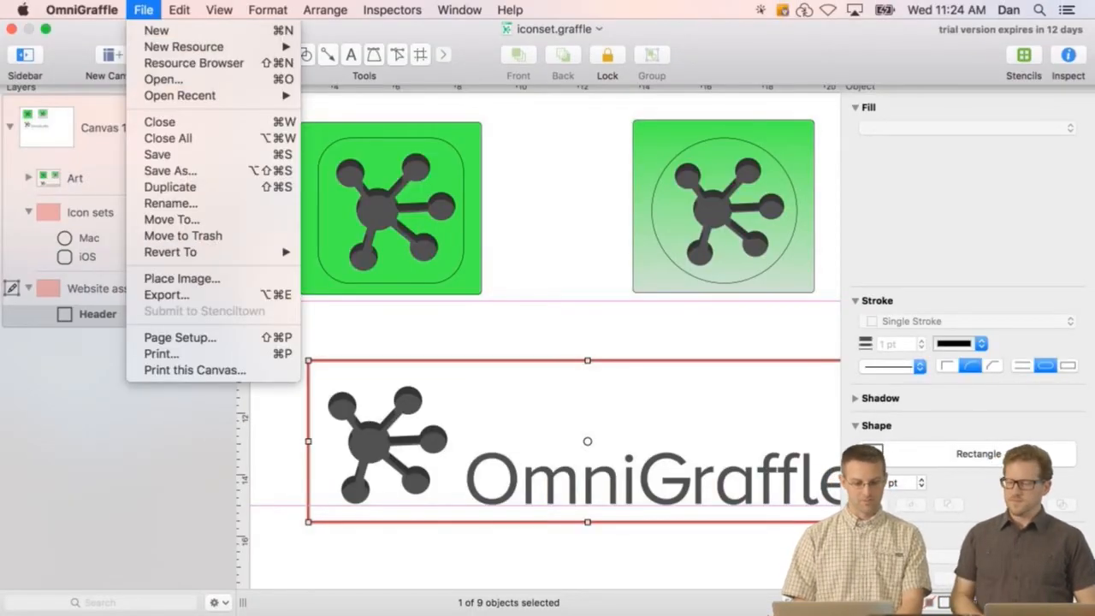
{"action": "left_click", "coordinate": [188, 295]}
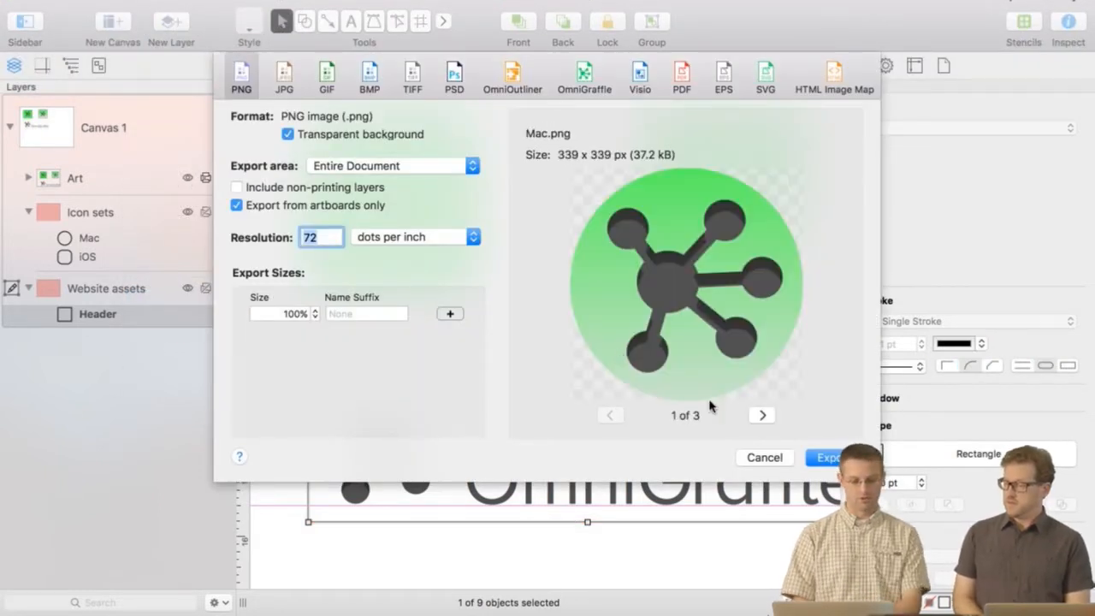
{"action": "left_click", "coordinate": [760, 415]}
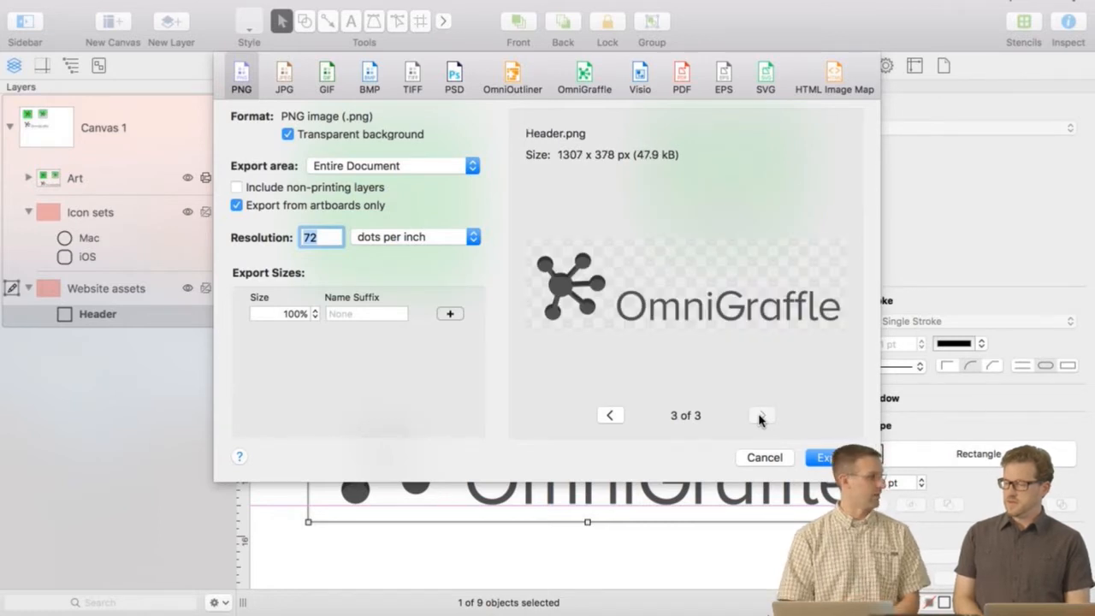
{"action": "left_click", "coordinate": [764, 458]}
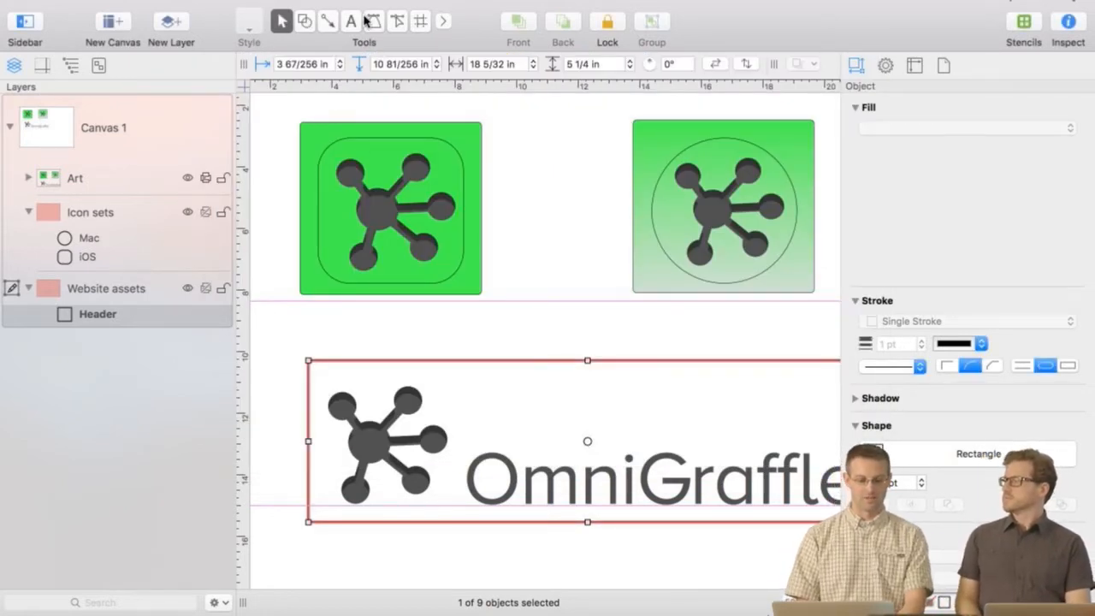
- Draw a square artboard of about 301 px around the logo symbol inside the Header artboard on the Website assets layer
{"action": "left_click", "coordinate": [421, 21]}
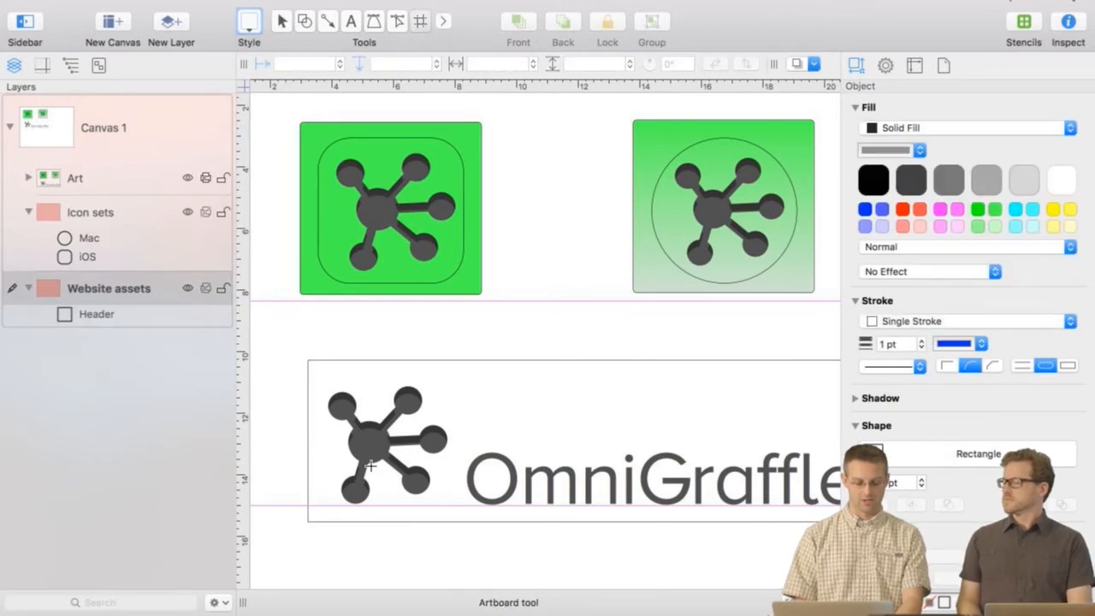
{"action": "left_click_drag", "start_coordinate": [315, 376], "coordinate": [444, 506]}
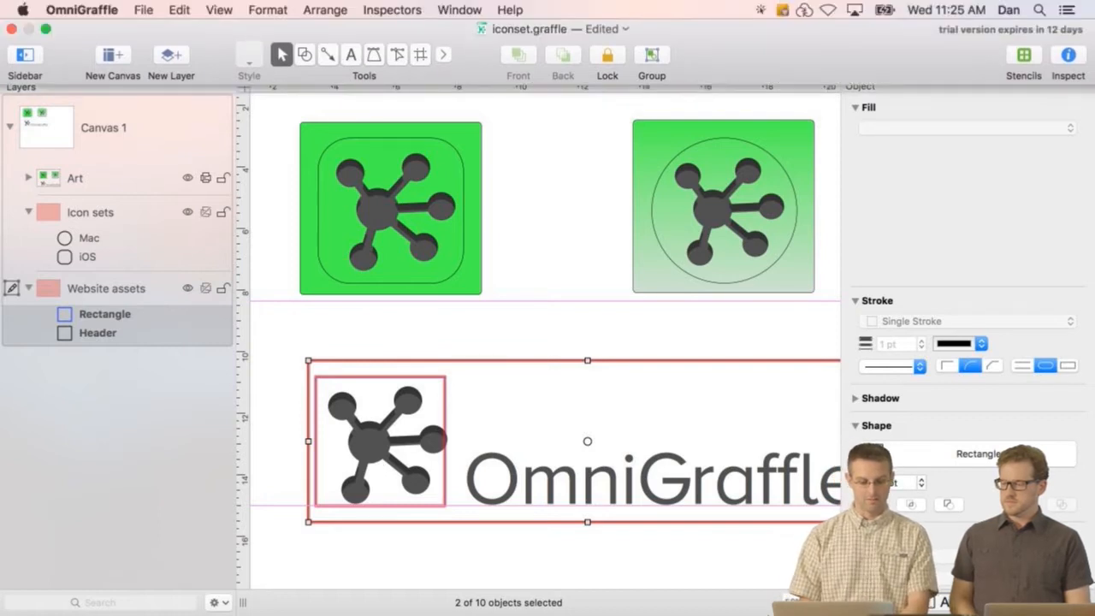
- Page through the PNG export previews, including the new logo symbol artboard, and close the export without saving
{"action": "left_click", "coordinate": [143, 9]}
{"action": "left_click", "coordinate": [195, 296]}
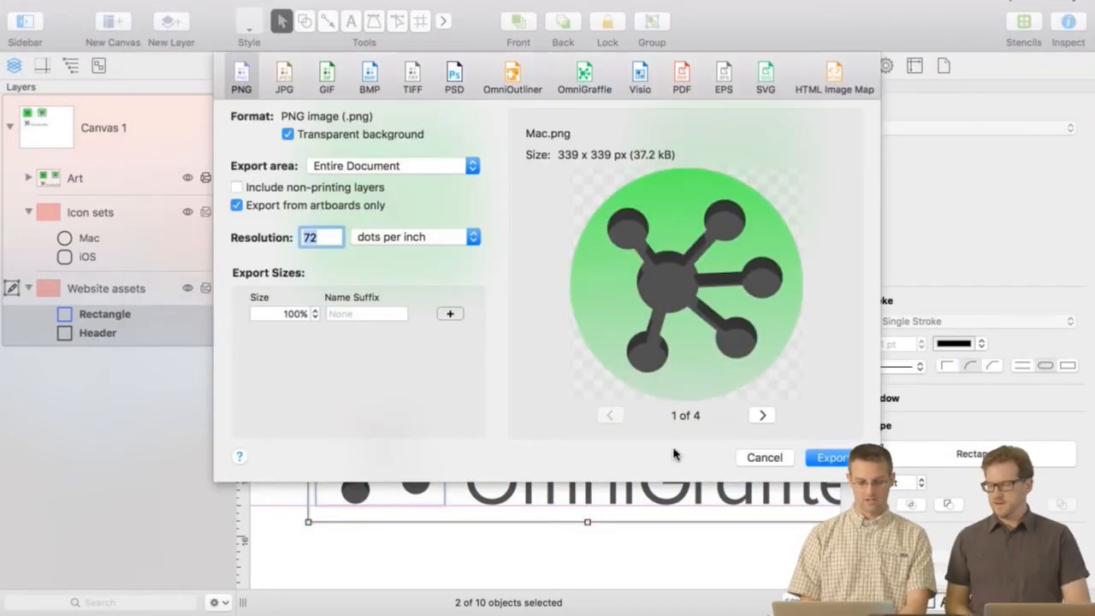
{"action": "left_click", "coordinate": [763, 415]}
{"action": "left_click", "coordinate": [763, 415]}
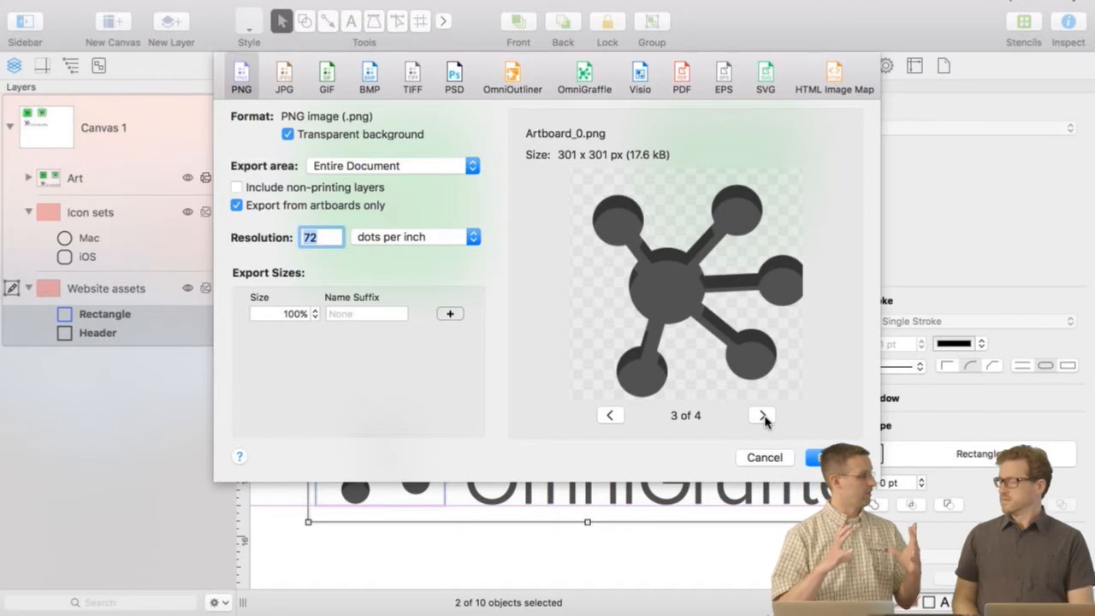
{"action": "left_click", "coordinate": [763, 416]}
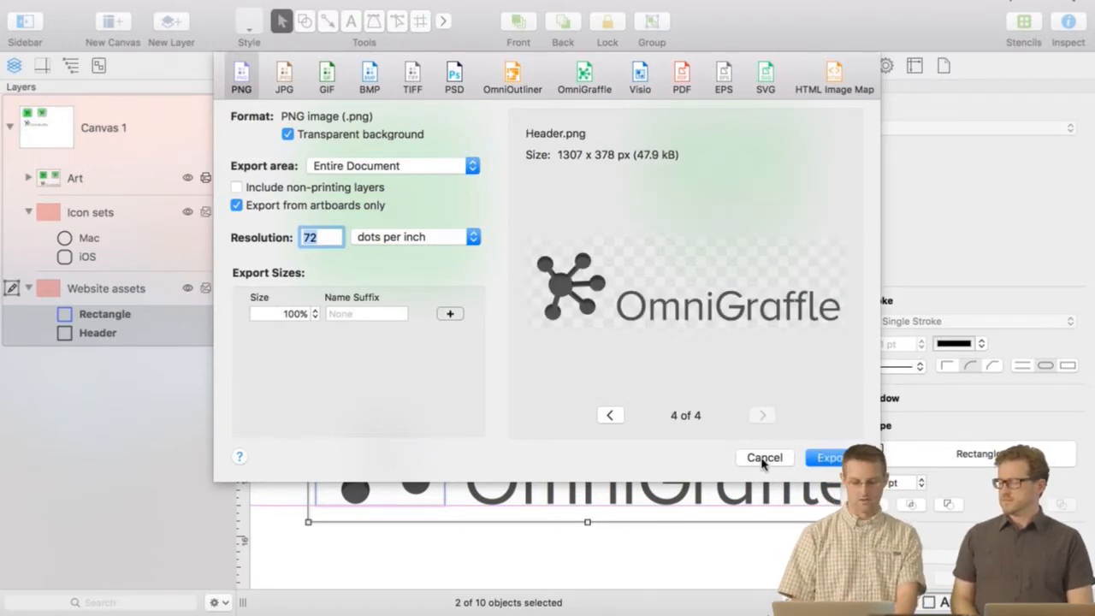
{"action": "left_click", "coordinate": [762, 457]}
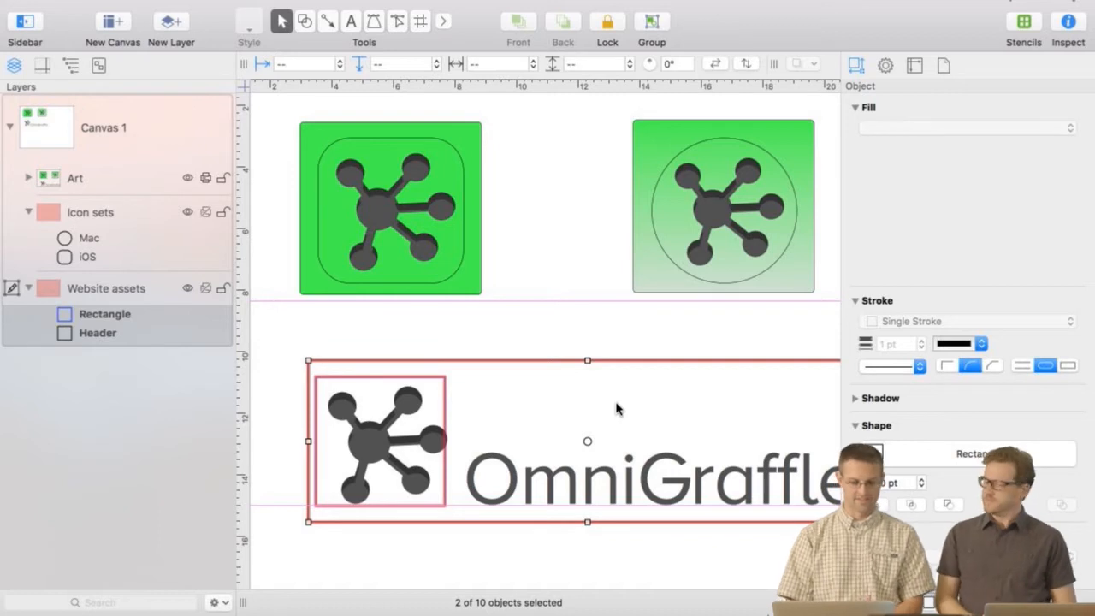
- Change the fill of the logo symbol in the Header artboard to bright cyan
{"action": "left_click", "coordinate": [362, 439]}
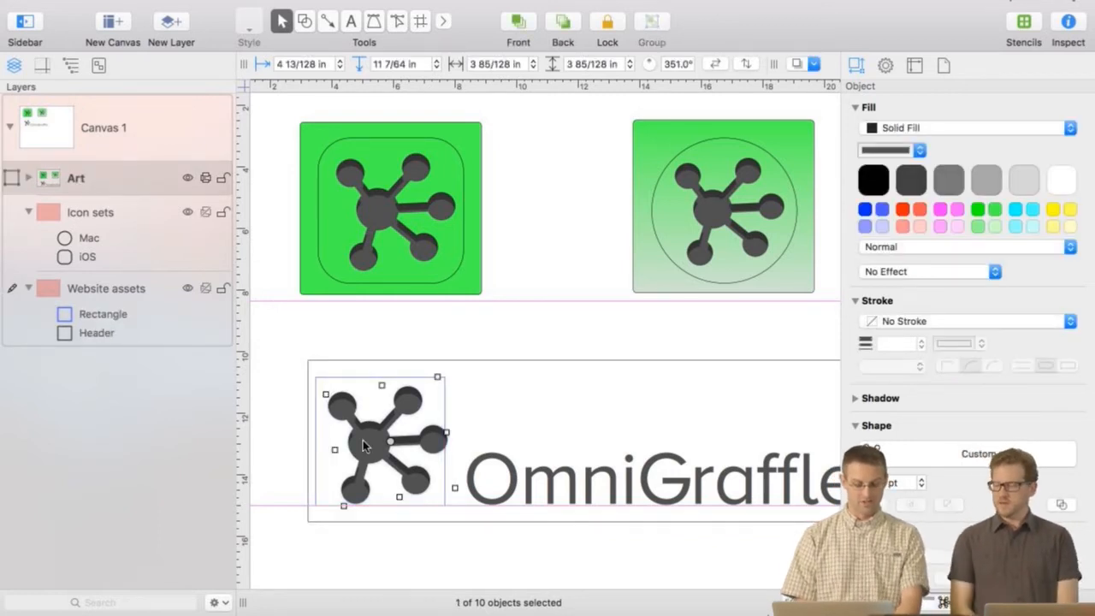
{"action": "left_click", "coordinate": [1015, 211]}
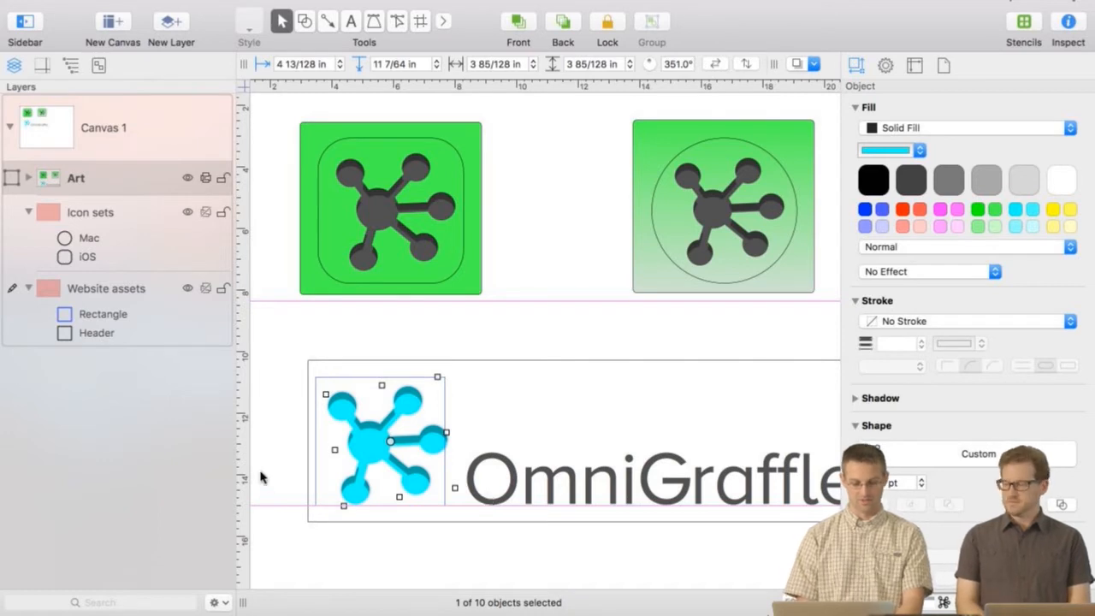
- Preview the PNG export again and page through to the recoloured logo symbol and Header images
{"action": "left_click", "coordinate": [142, 10]}
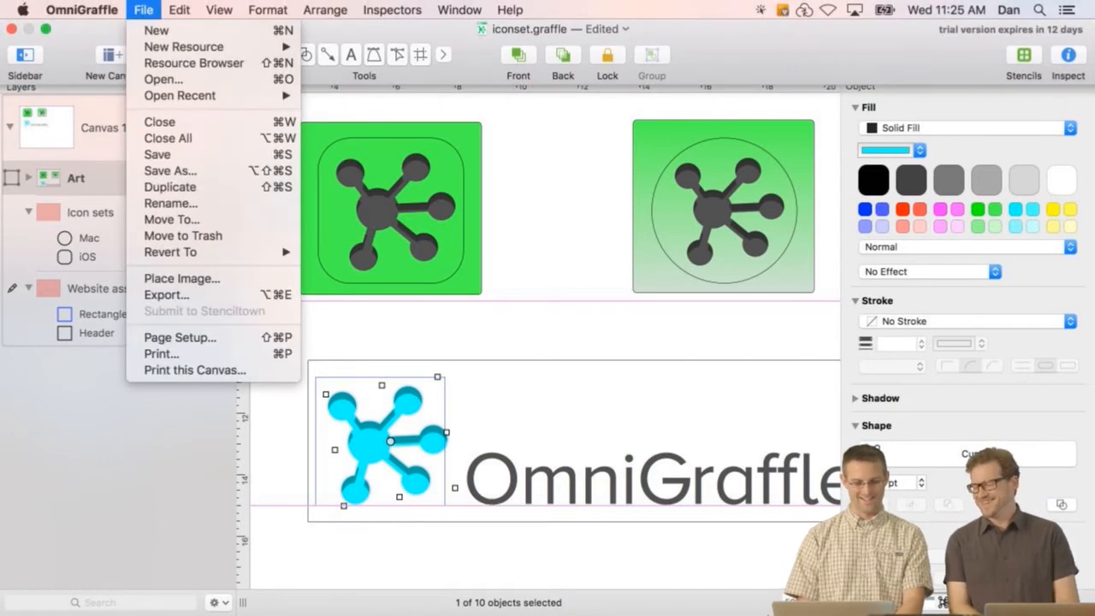
{"action": "left_click", "coordinate": [188, 295]}
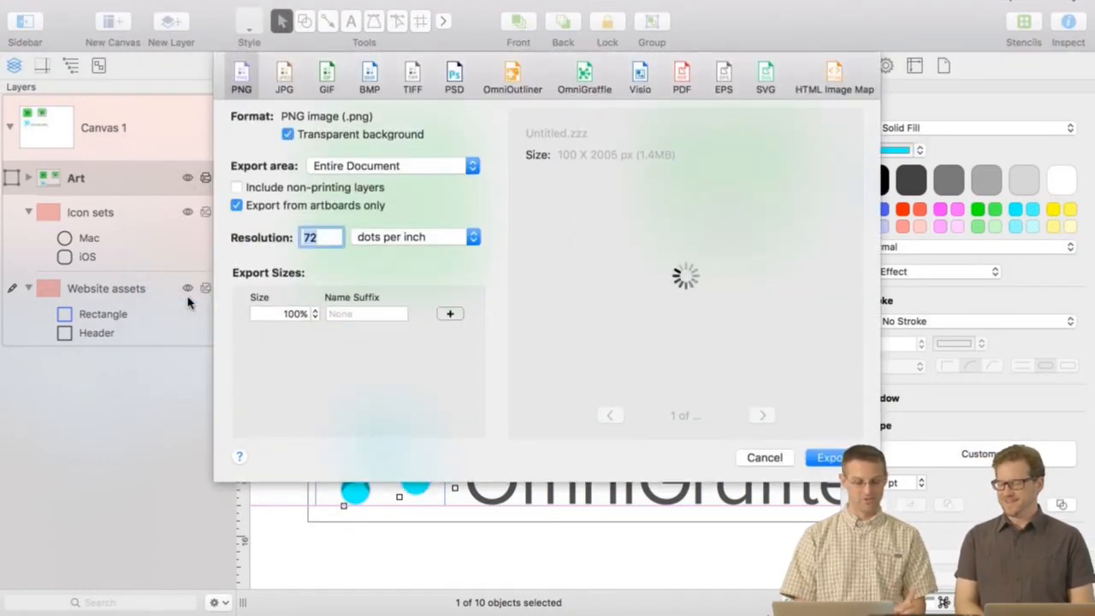
{"action": "left_click", "coordinate": [763, 414]}
{"action": "left_click", "coordinate": [764, 413]}
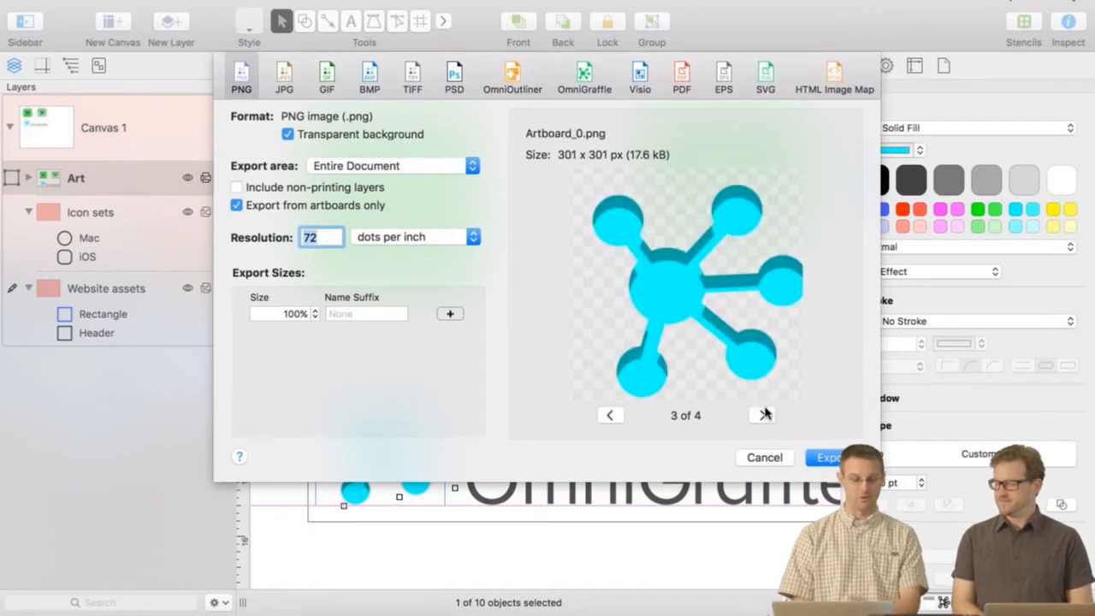
{"action": "left_click", "coordinate": [764, 414]}
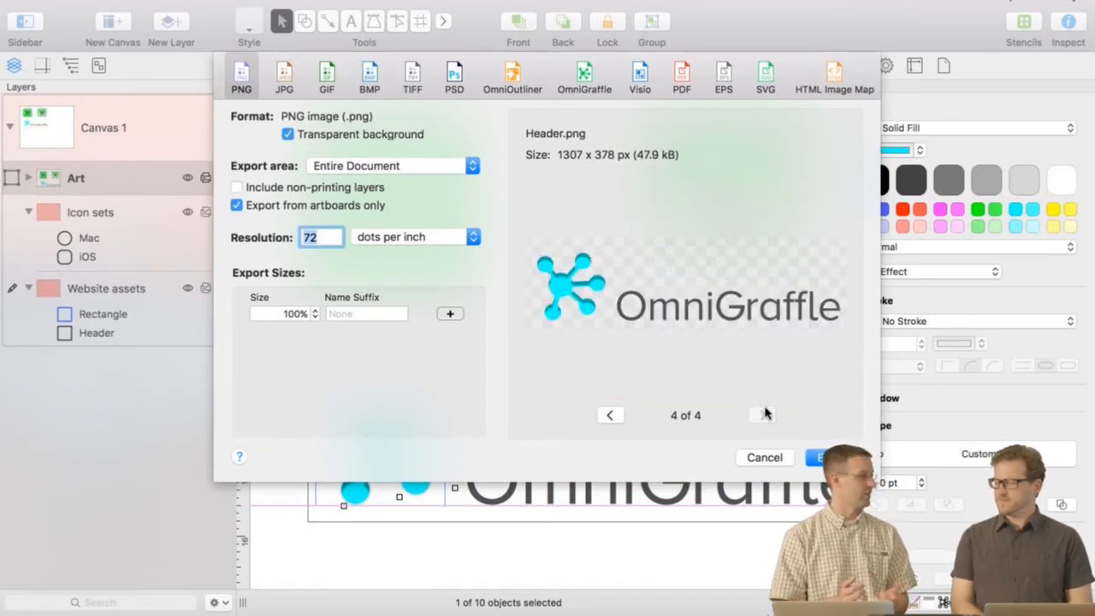